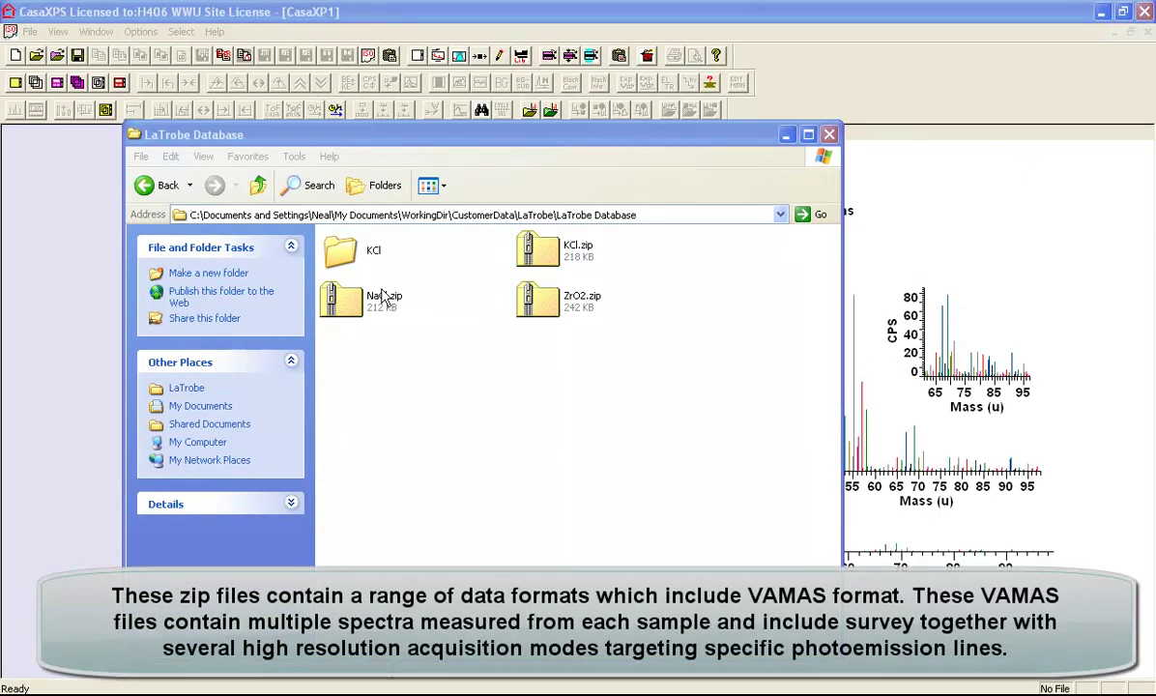
Step: Extract NaCl.zip into a NaCl folder with the Extraction Wizard
click(333, 290)
right_click(354, 297)
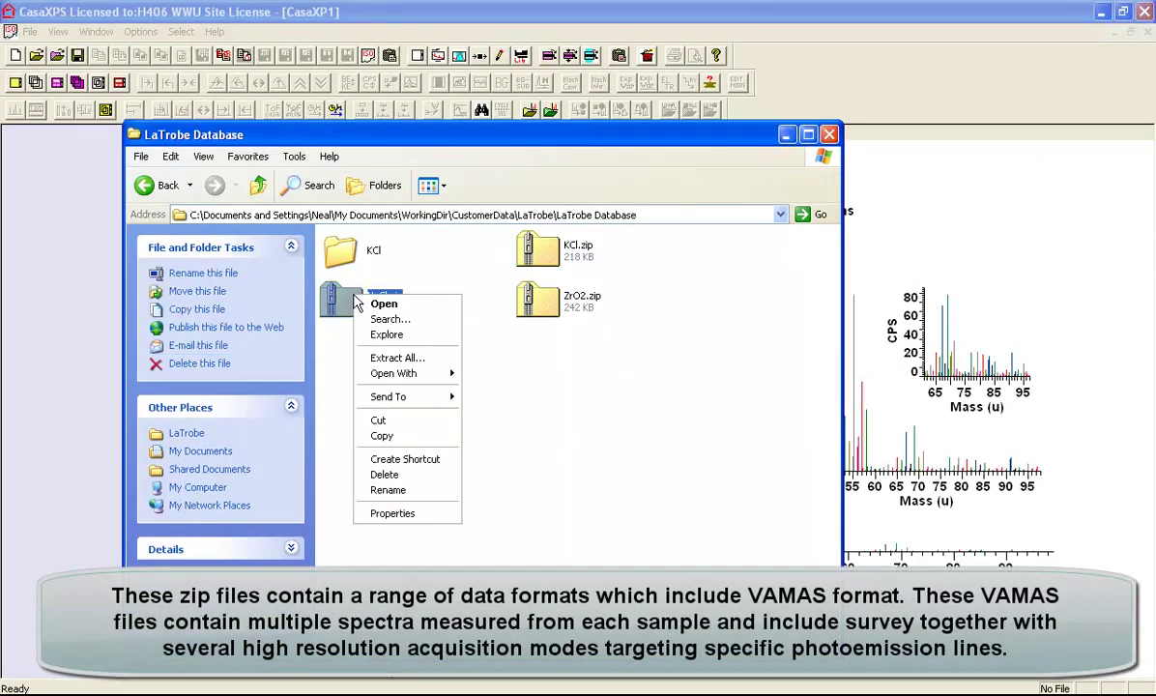
click(392, 357)
click(333, 404)
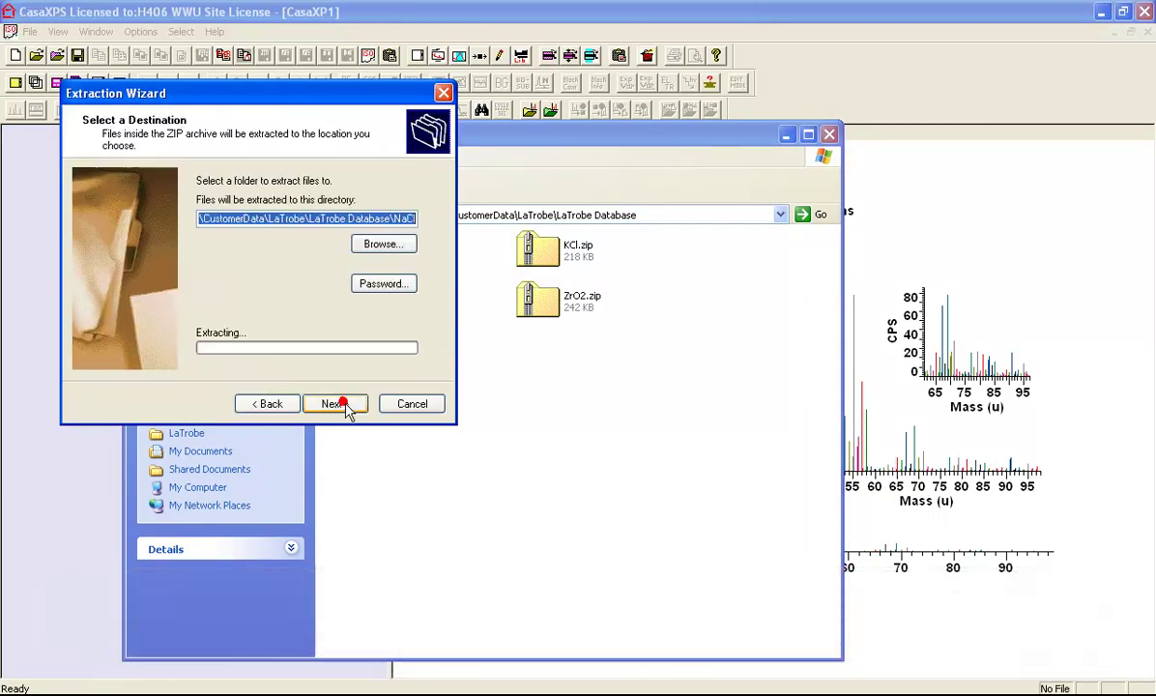
click(334, 404)
click(347, 406)
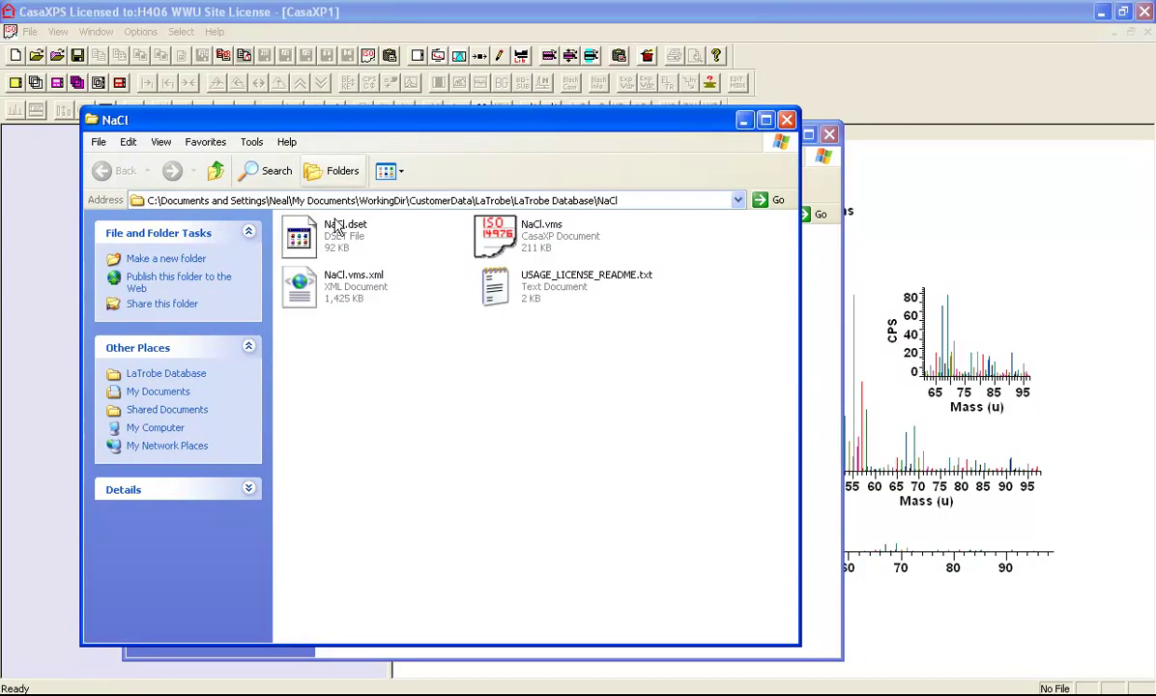
Step: Load NaCl.vms into CasaXPS by dragging it from the extracted folder
drag(320, 124, 454, 134)
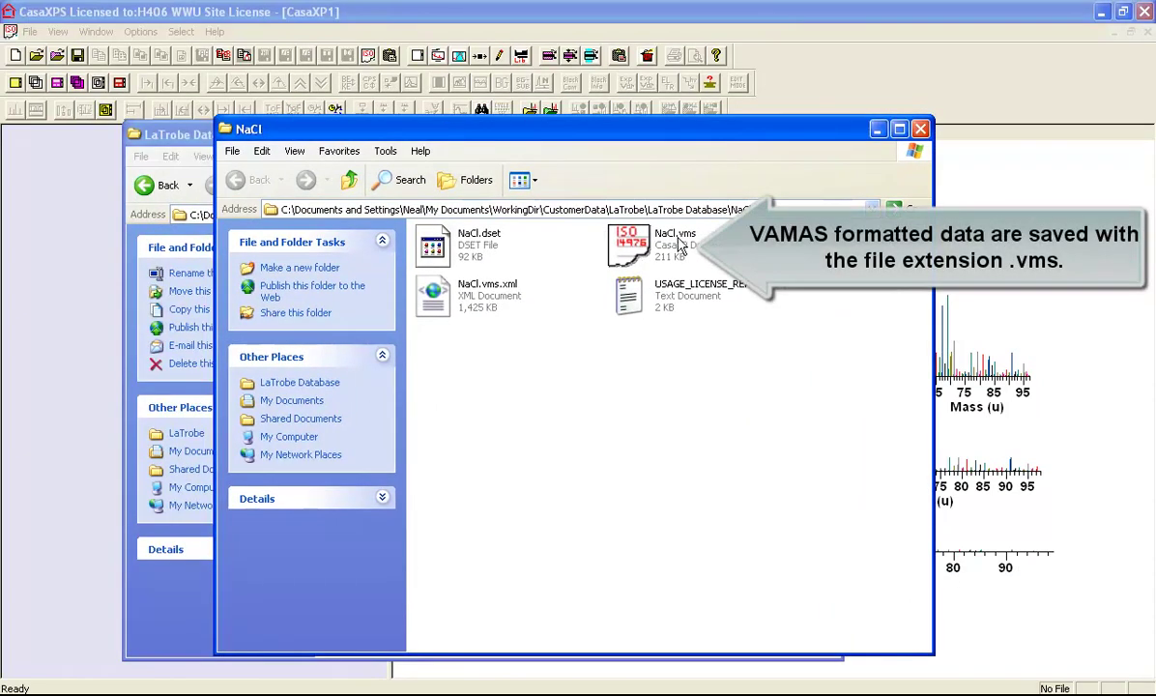
click(679, 246)
drag(680, 246, 981, 261)
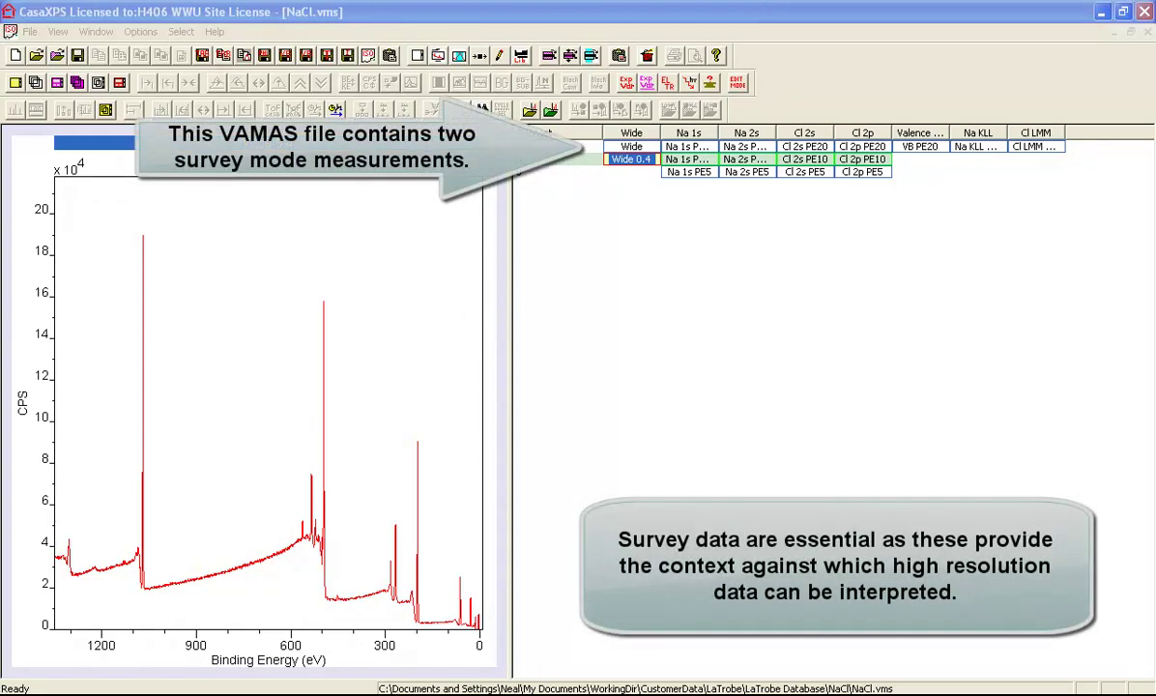
Step: Tile the NaCl.vms and kcl.vms data windows one above the other
click(95, 31)
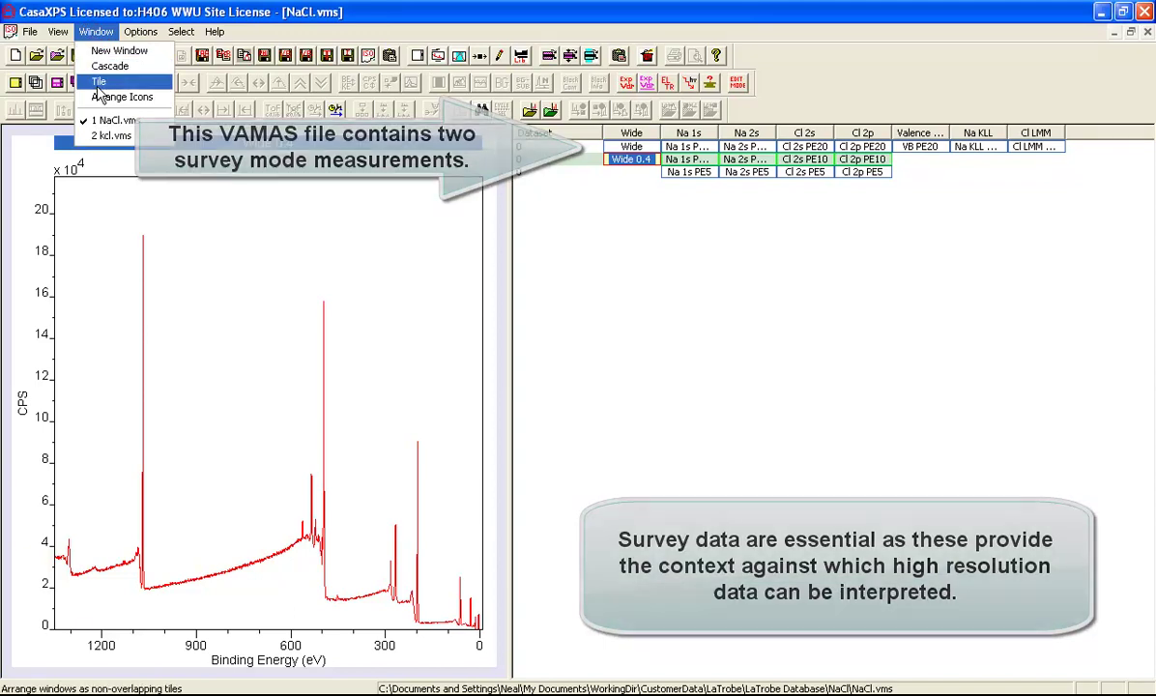
click(98, 84)
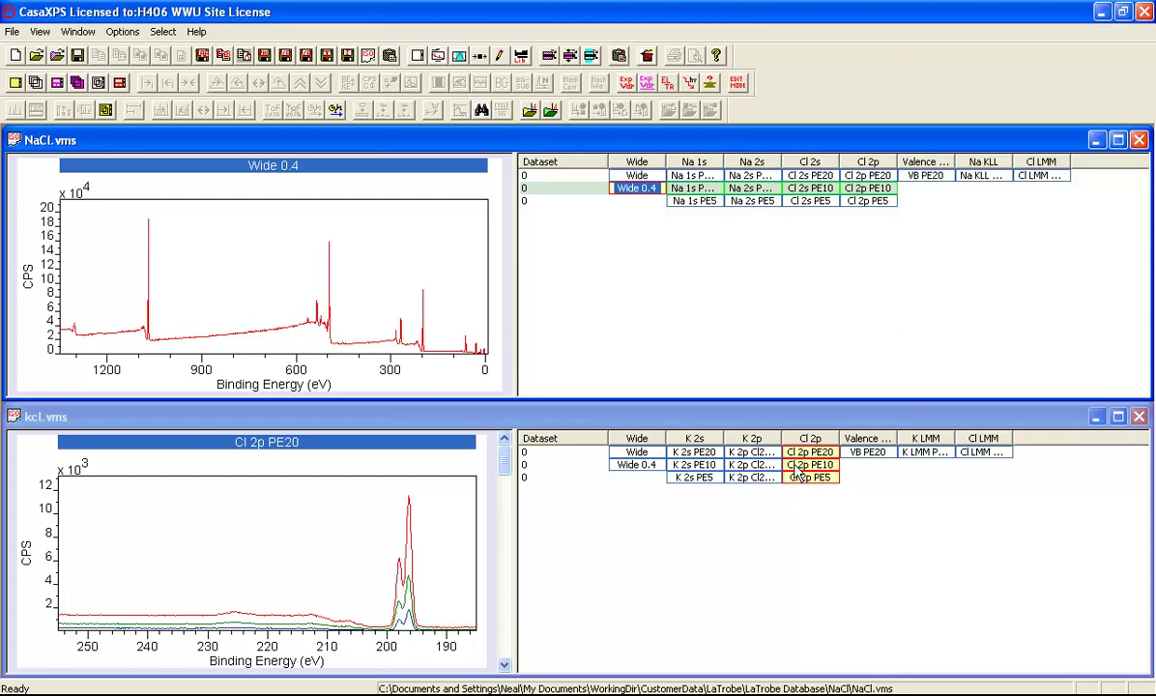
Step: Overlay the NaCl Cl 2s and Cl 2p PE5 spectra in the plot
drag(811, 201, 865, 203)
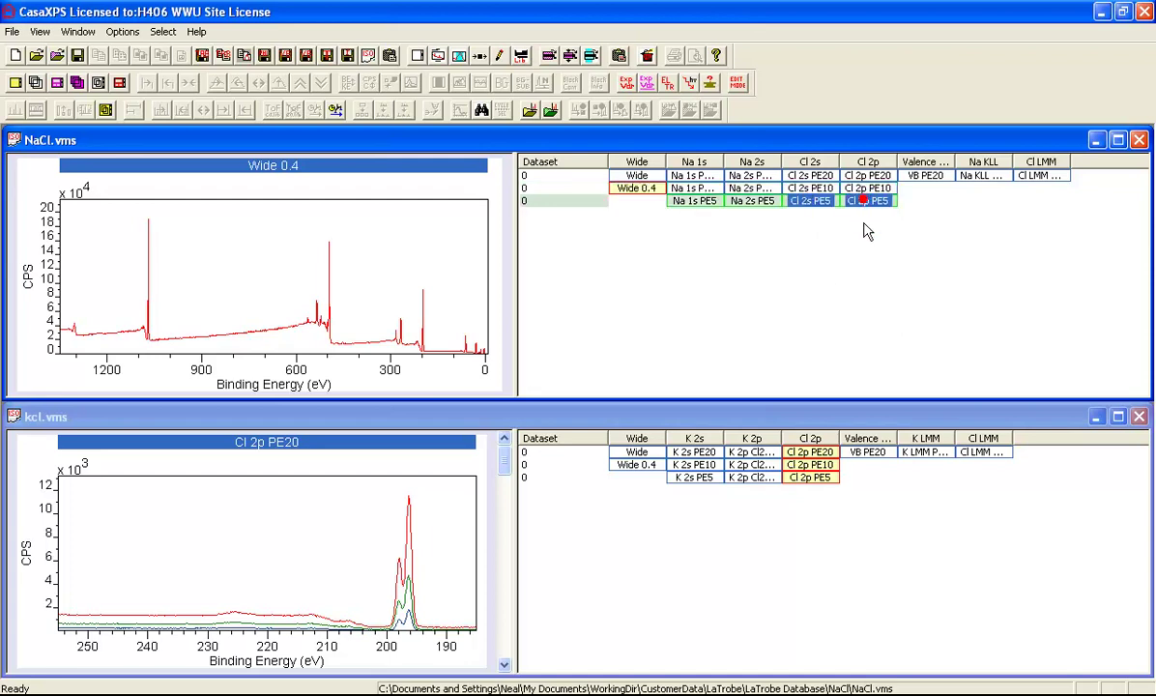
click(97, 83)
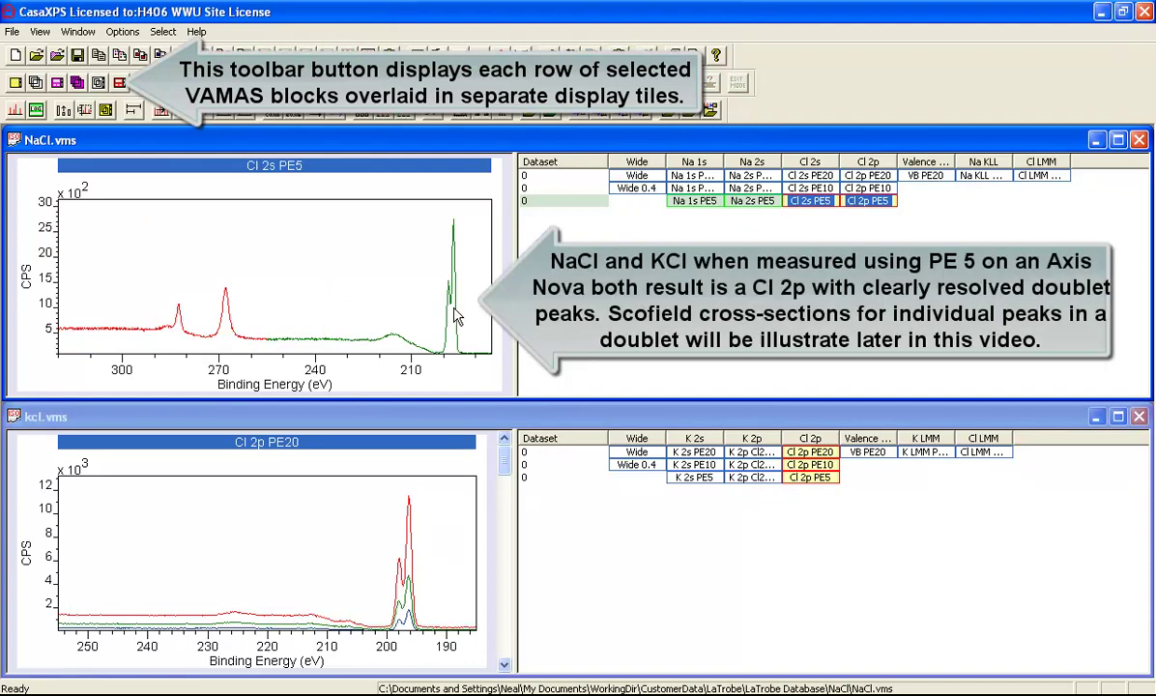
click(229, 306)
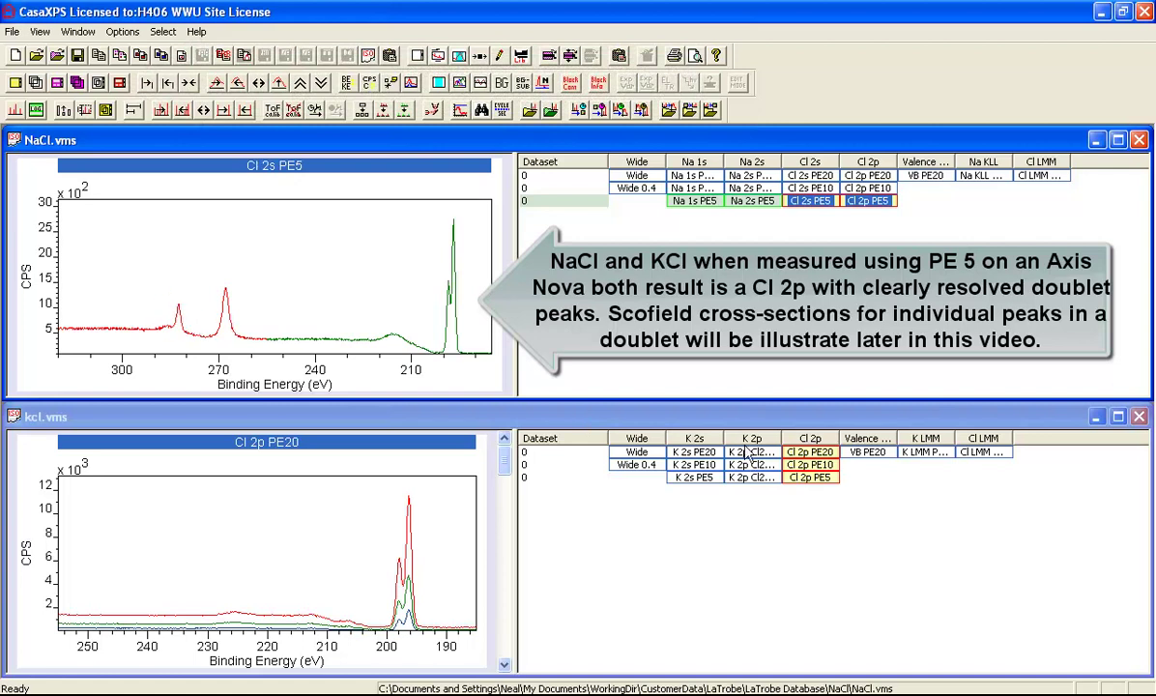
Step: Overlay the KCl K 2p/Cl 2s and Cl 2p PE5 spectra and zoom on peaks near 265 and 198 eV
click(752, 478)
shift+click(808, 477)
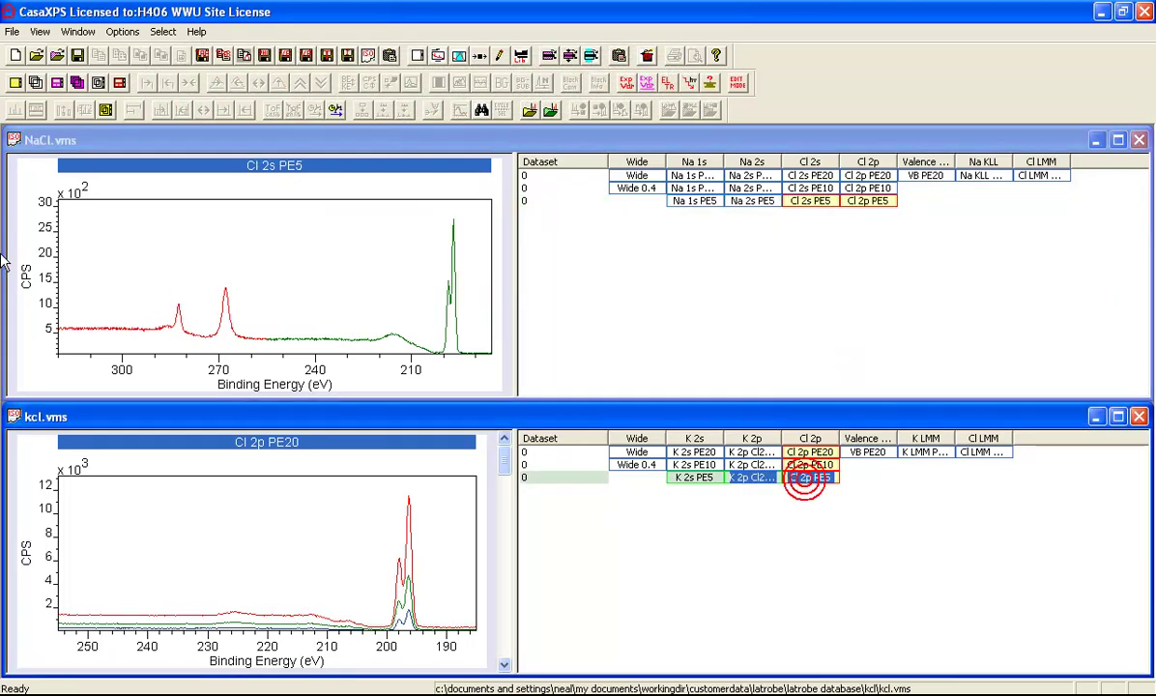
click(97, 83)
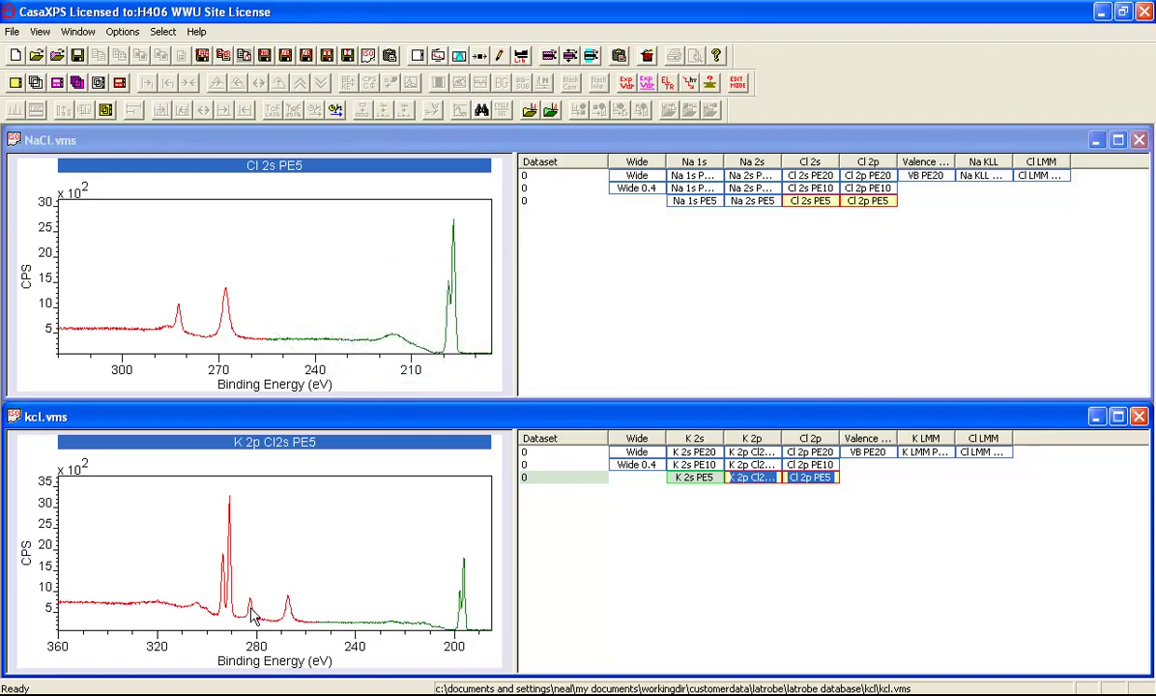
drag(272, 577, 305, 626)
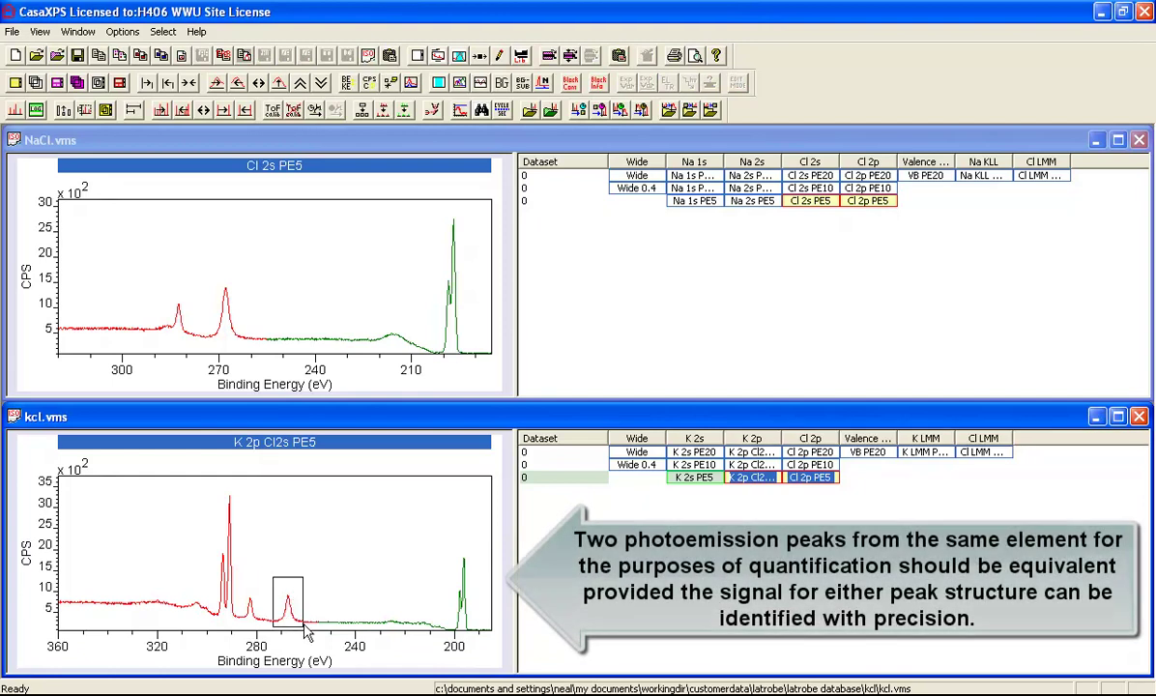
drag(443, 561, 486, 630)
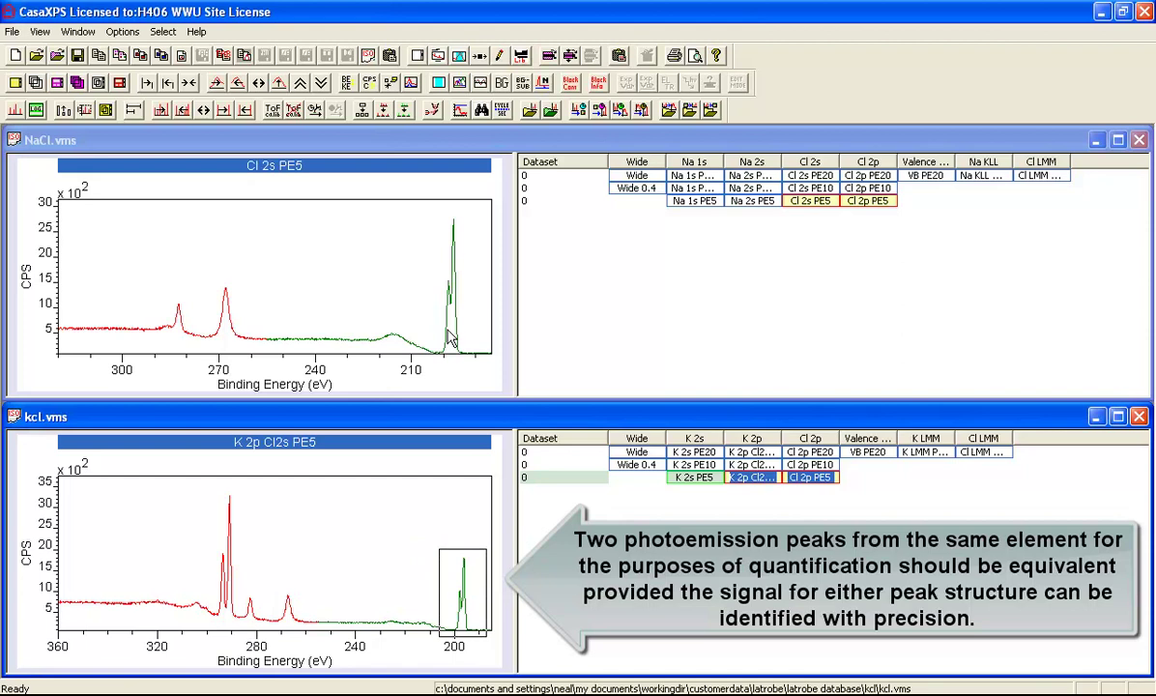
click(633, 328)
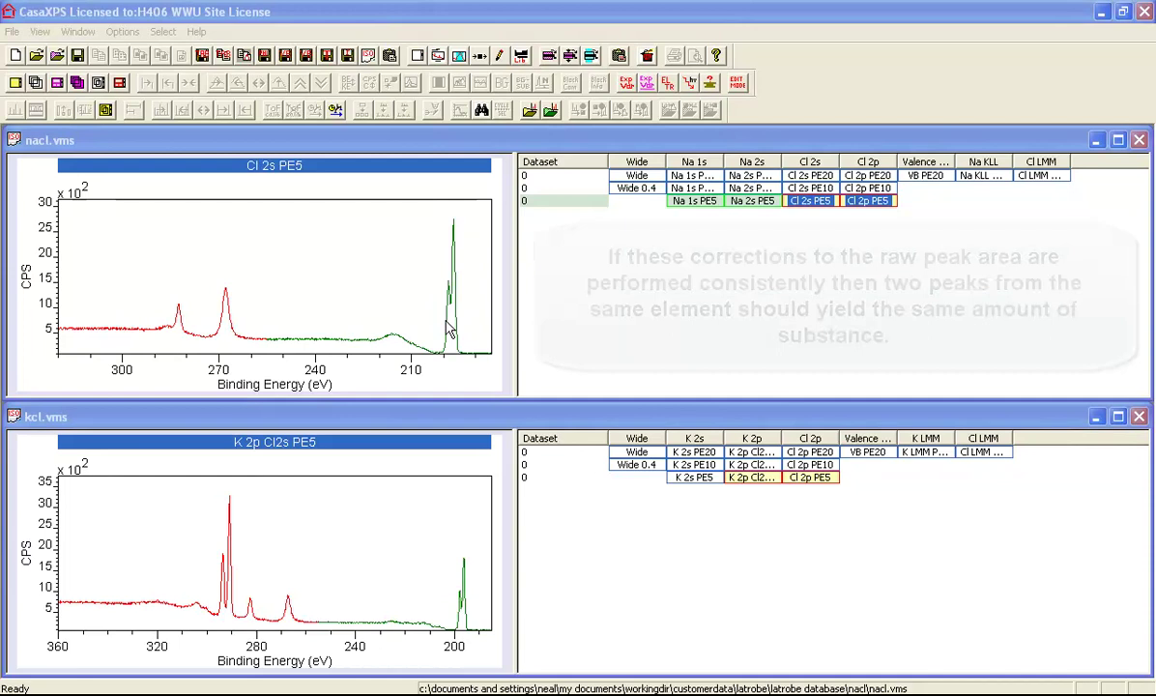
Step: Show the NaCl Cl 2s PE5 spectrum full-window with Quantification Parameters and Element Library open
click(460, 56)
drag(468, 117, 819, 201)
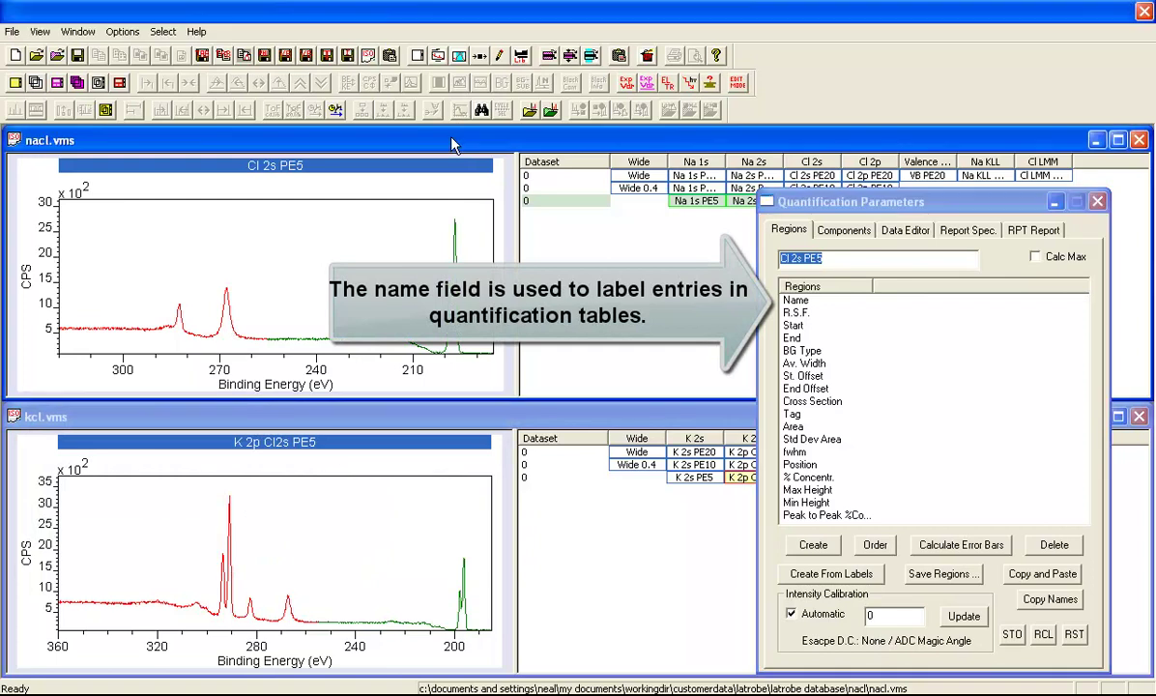
double_click(451, 140)
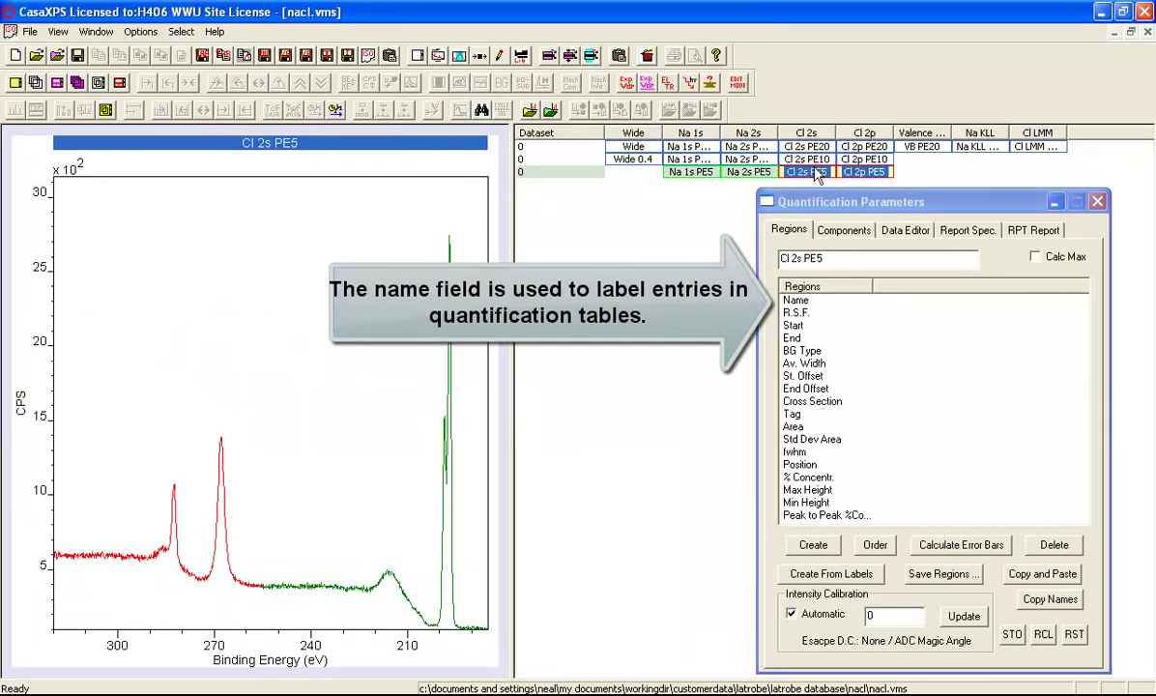
click(808, 172)
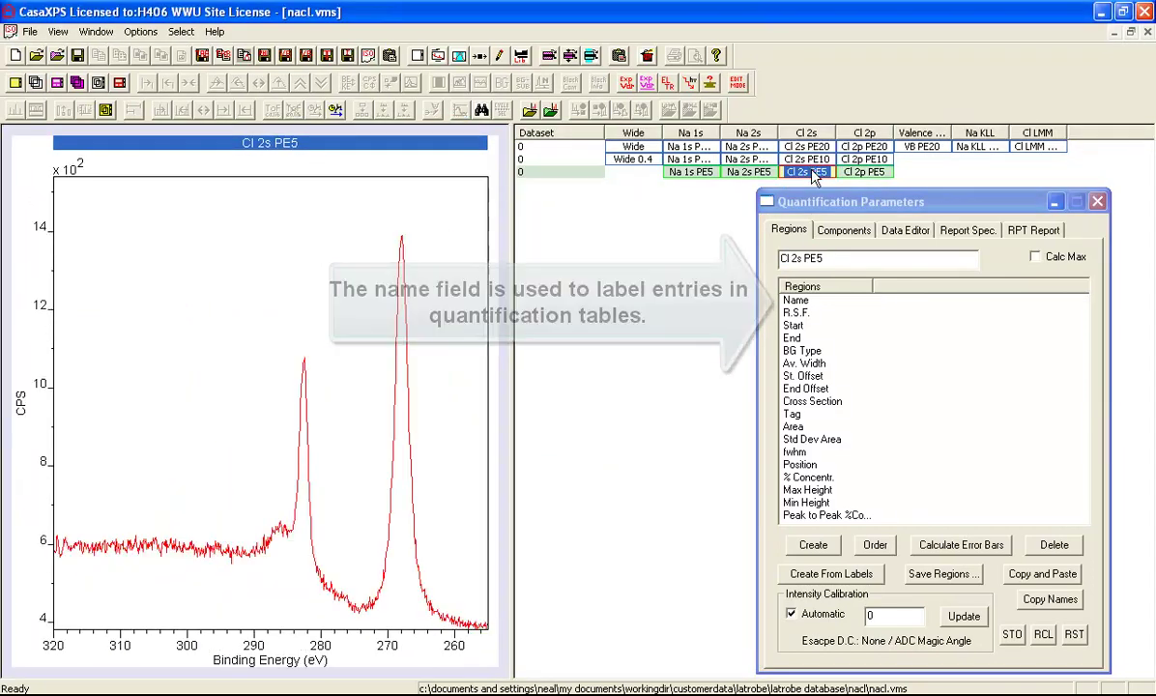
click(521, 56)
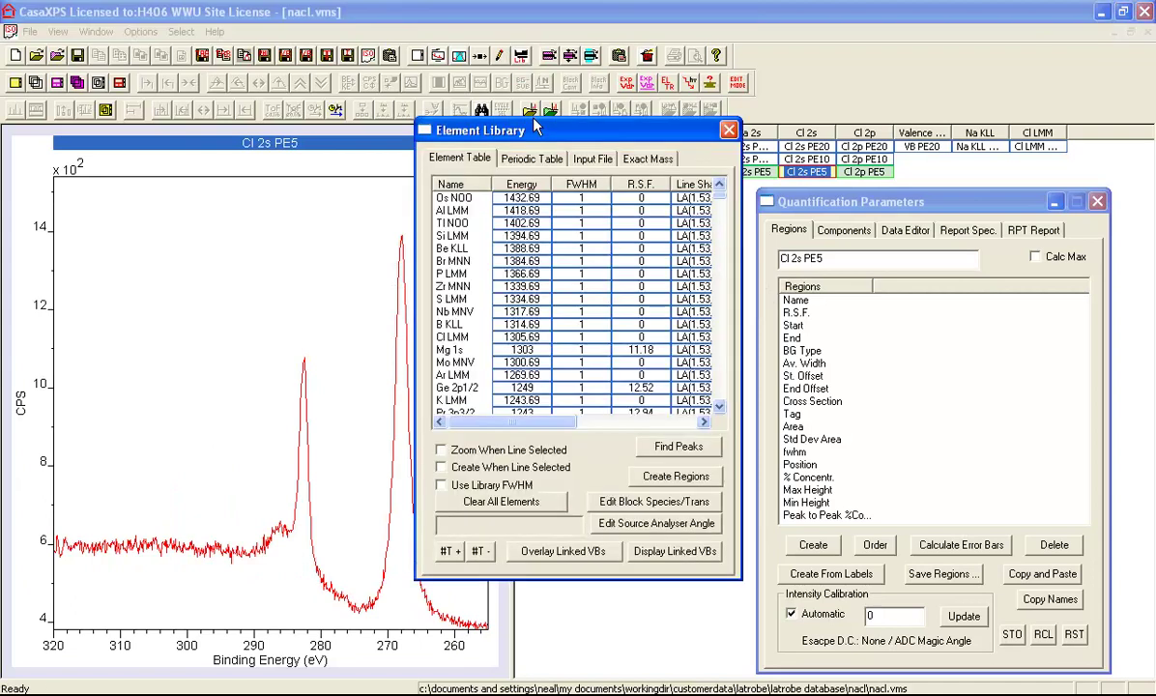
Step: Pick the Cl 2s peak near 270 eV and enable Create When Line Selected in the Element Library
drag(521, 129, 874, 196)
click(401, 365)
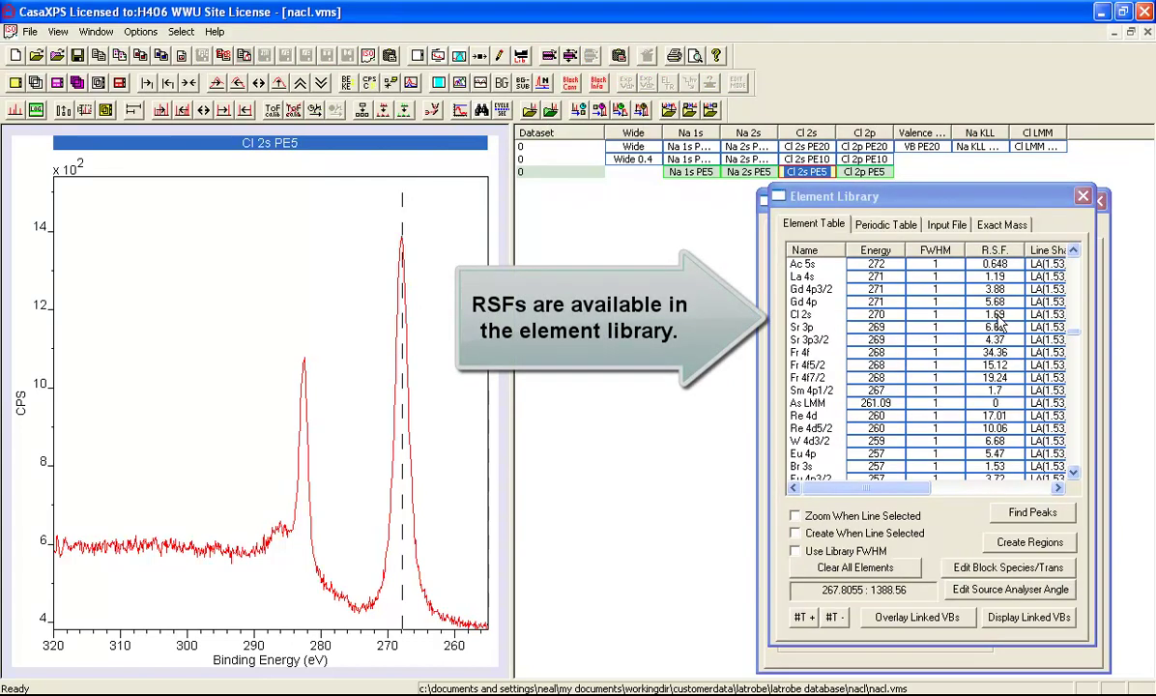
click(796, 533)
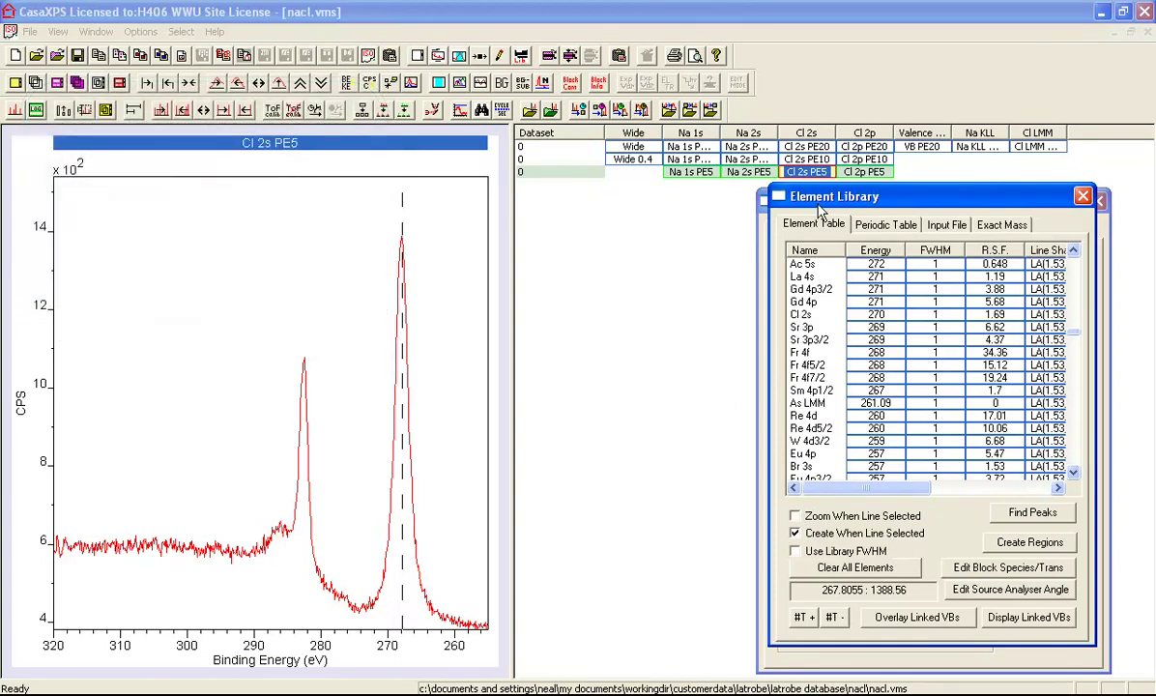
drag(819, 191, 851, 210)
click(799, 195)
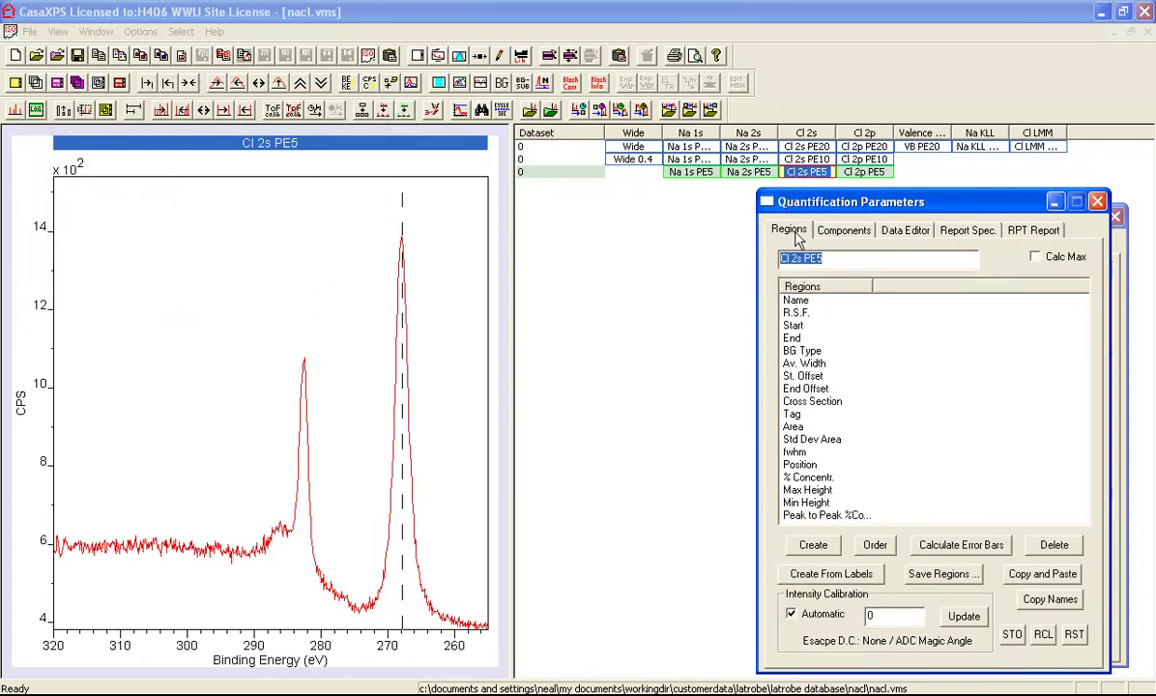
click(1126, 241)
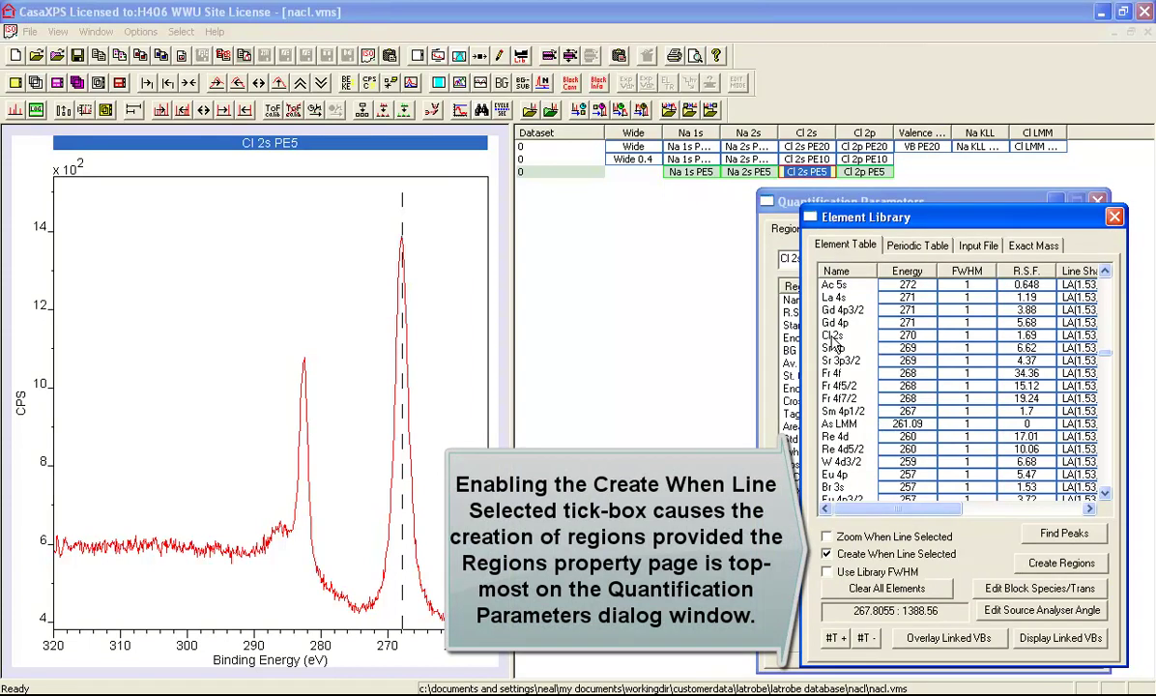
Step: Create a Cl 2s region spanning about 275 to 257.7 eV
click(830, 338)
click(81, 386)
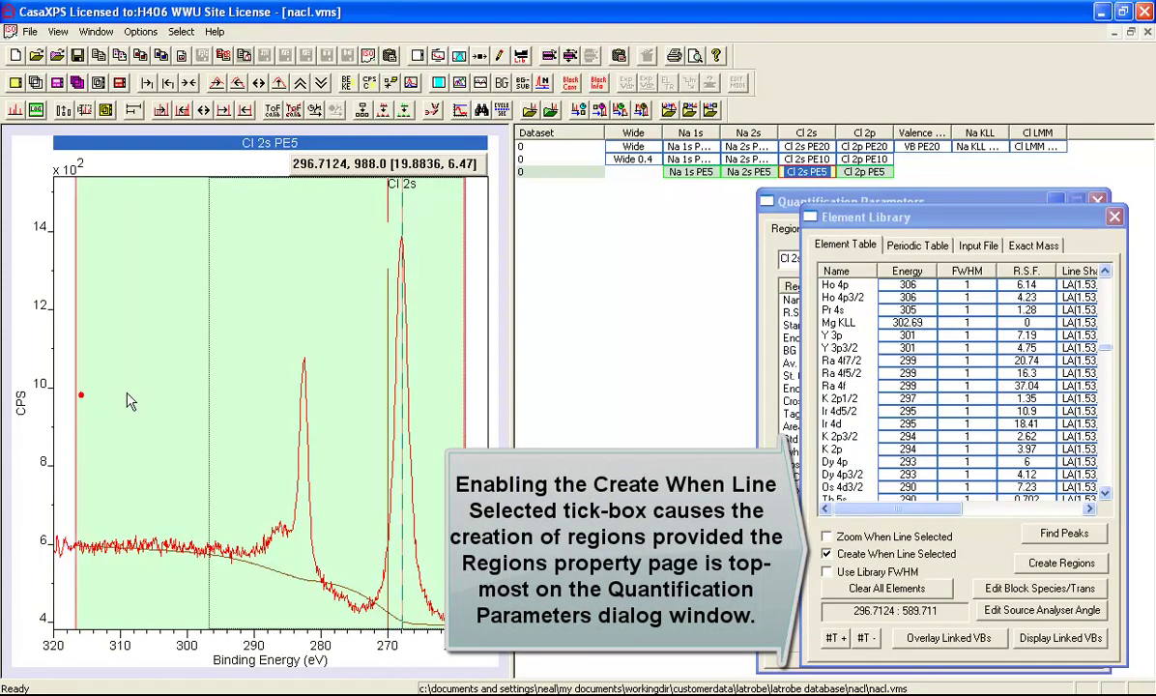
drag(81, 396, 356, 399)
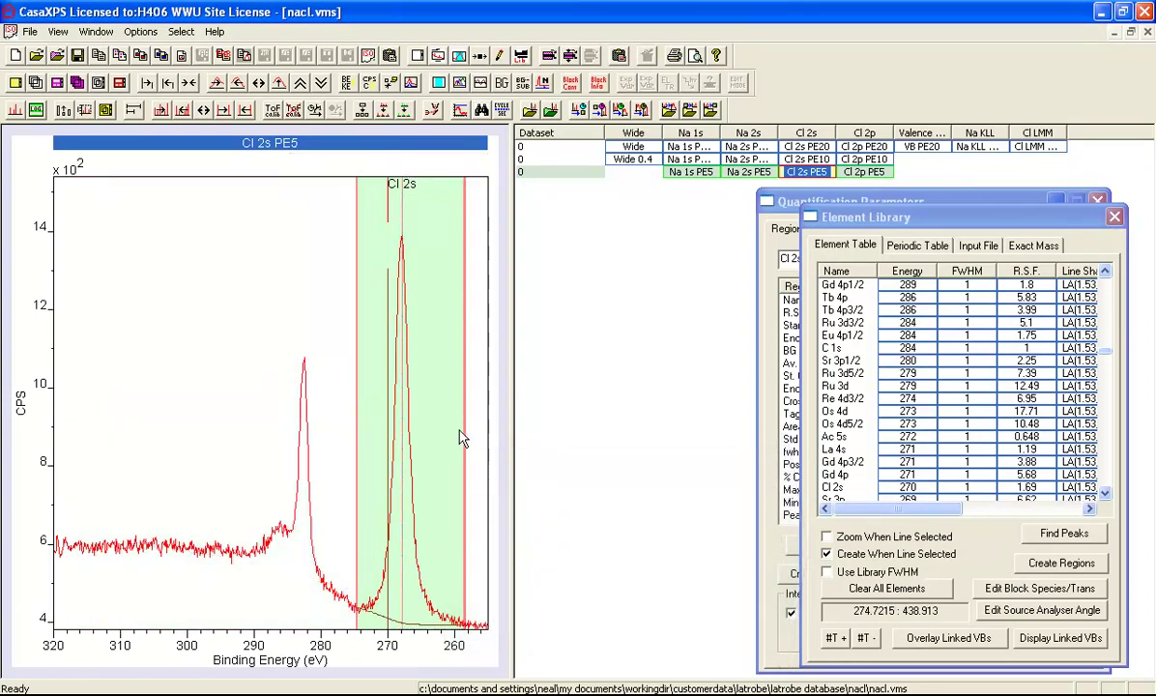
drag(462, 438, 470, 434)
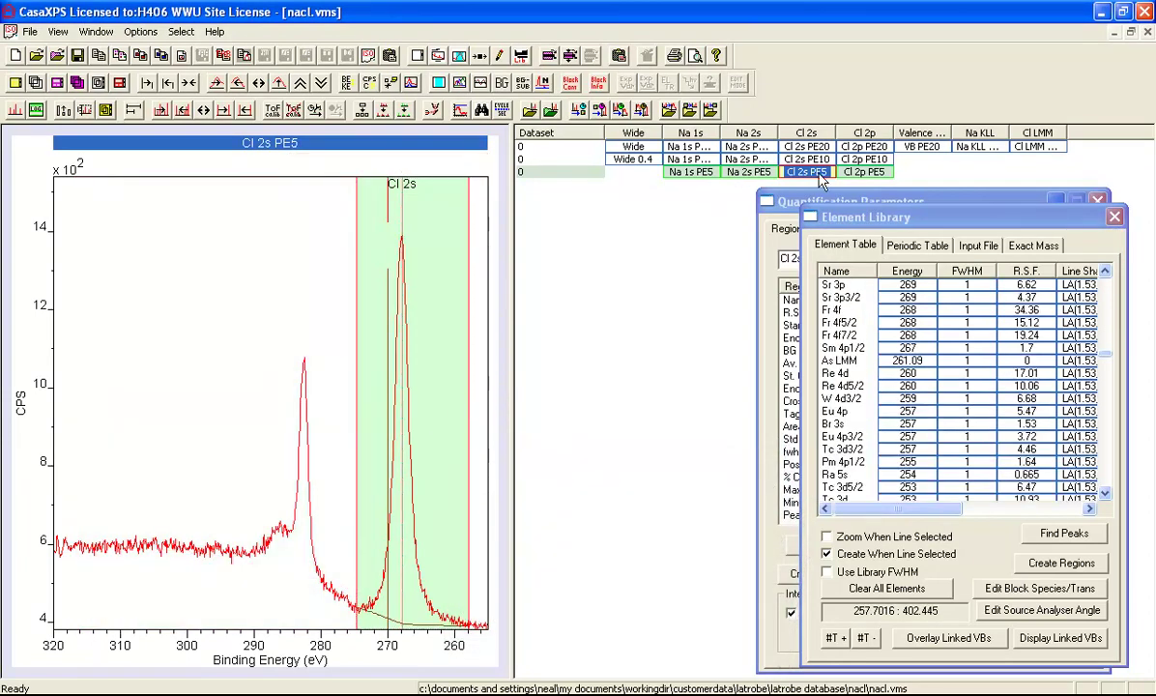
Step: Review the Cl 2s R.S.F. value and display the Cl 2p PE5 spectrum
click(768, 201)
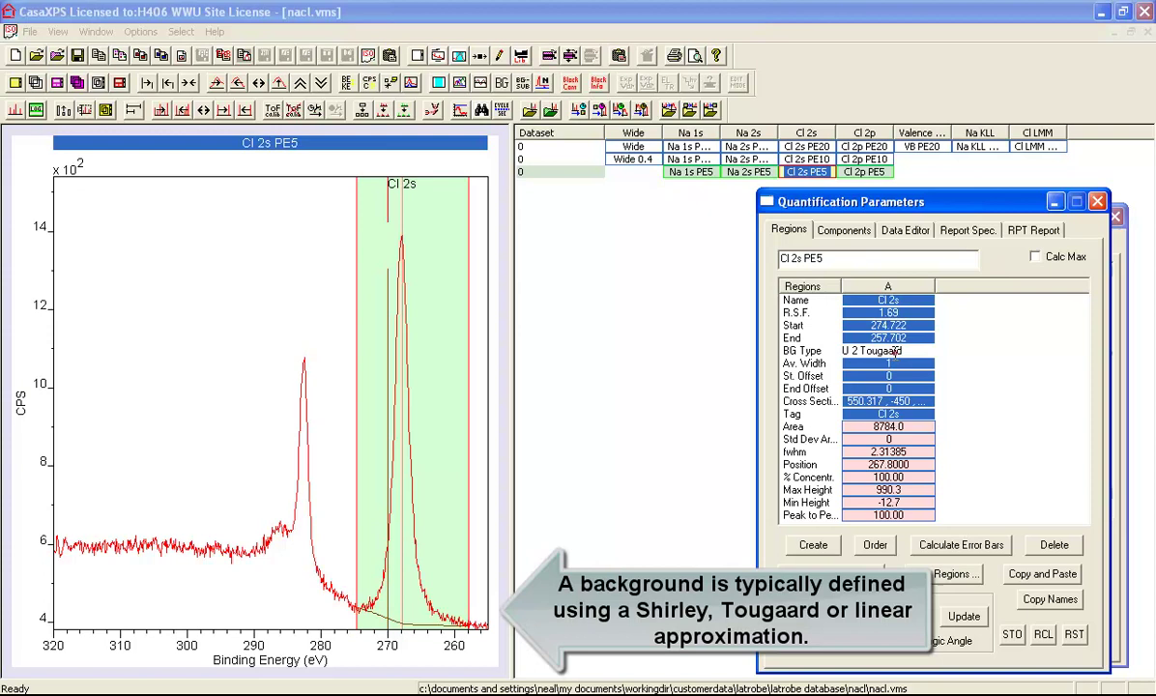
click(890, 312)
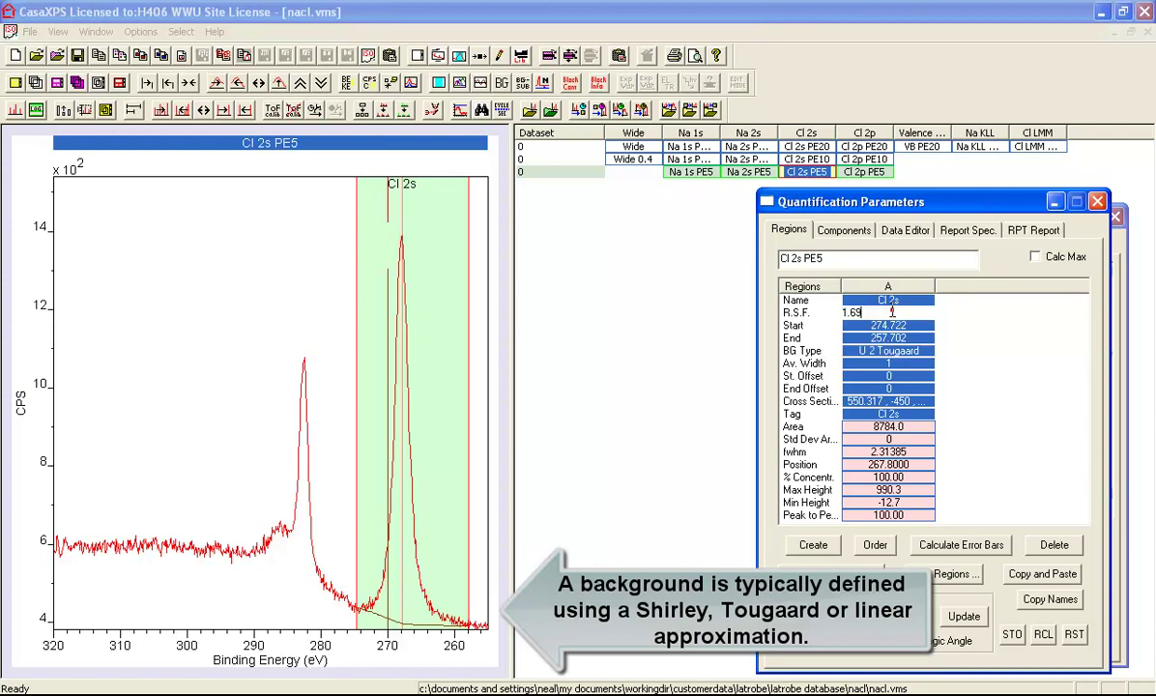
drag(882, 312, 841, 312)
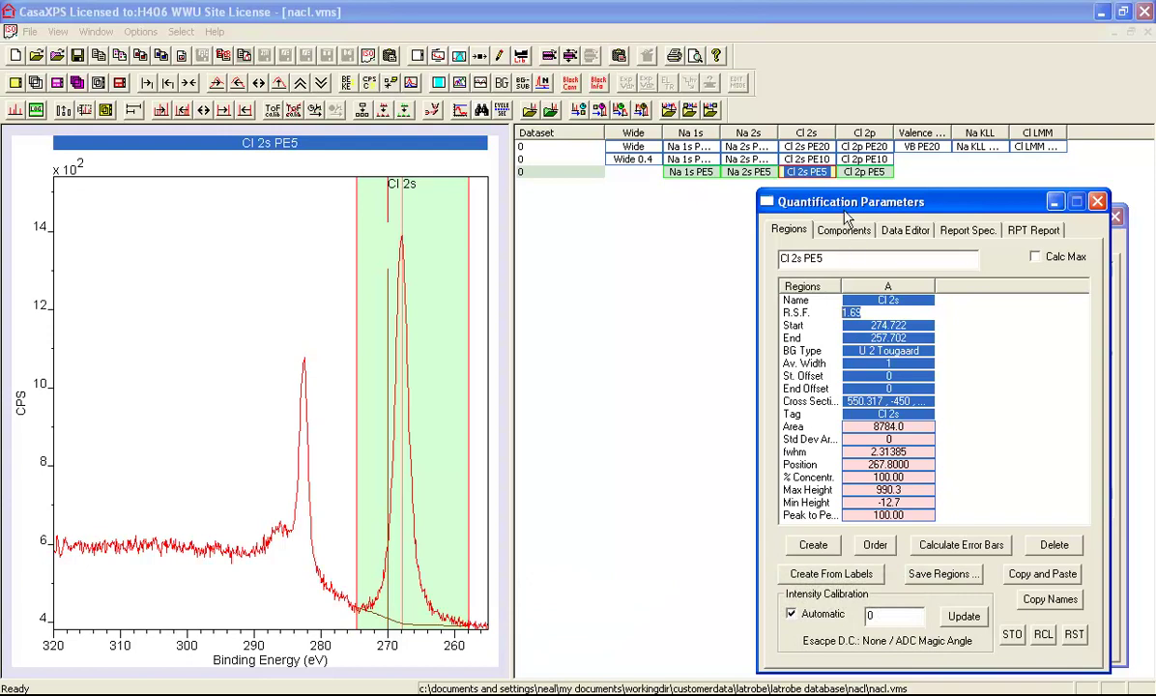
drag(847, 210, 837, 213)
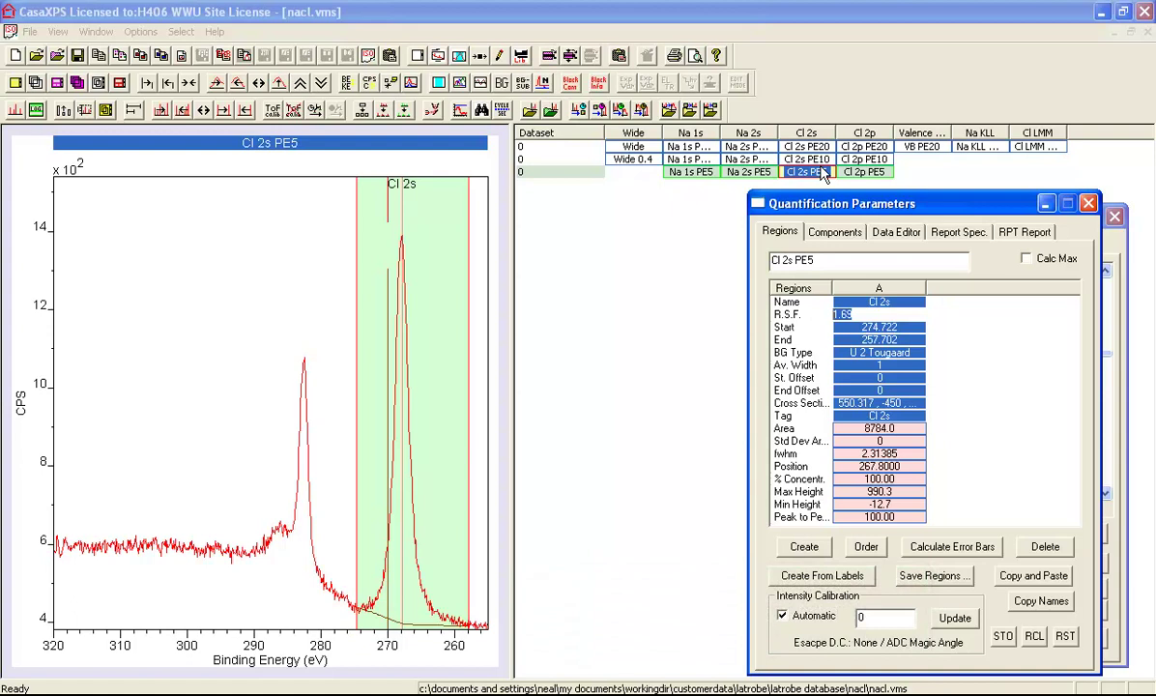
click(856, 174)
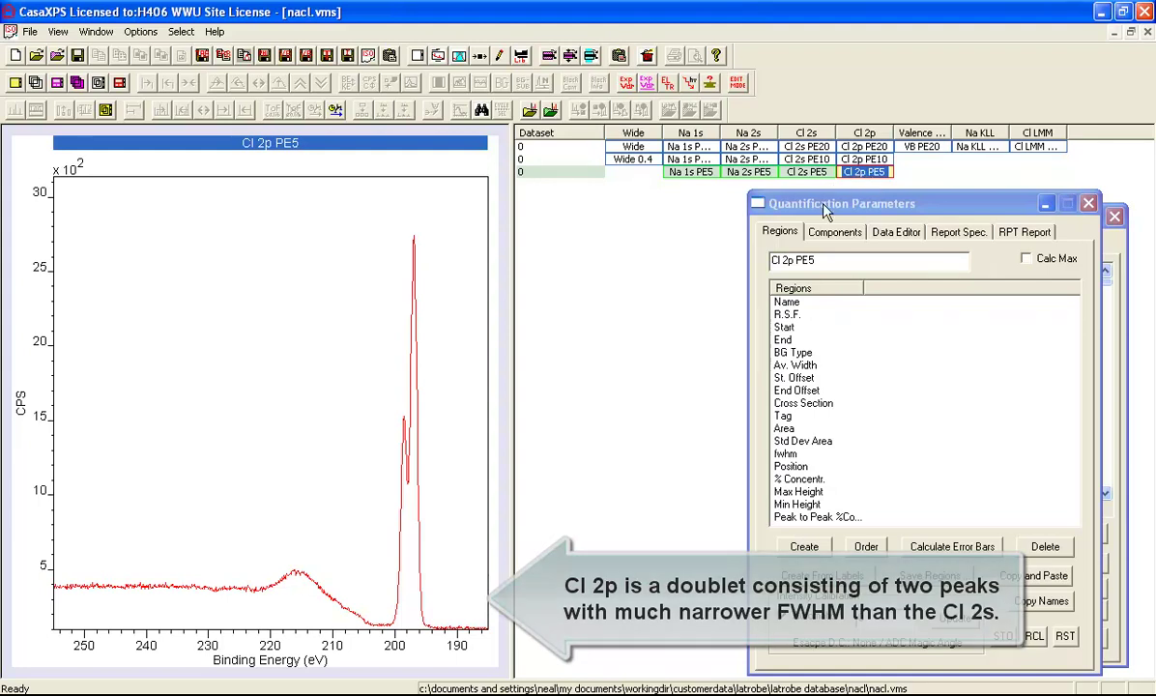
Step: Create a Cl 2p region from the Element Library at the Cl 2p peak
drag(823, 203, 732, 211)
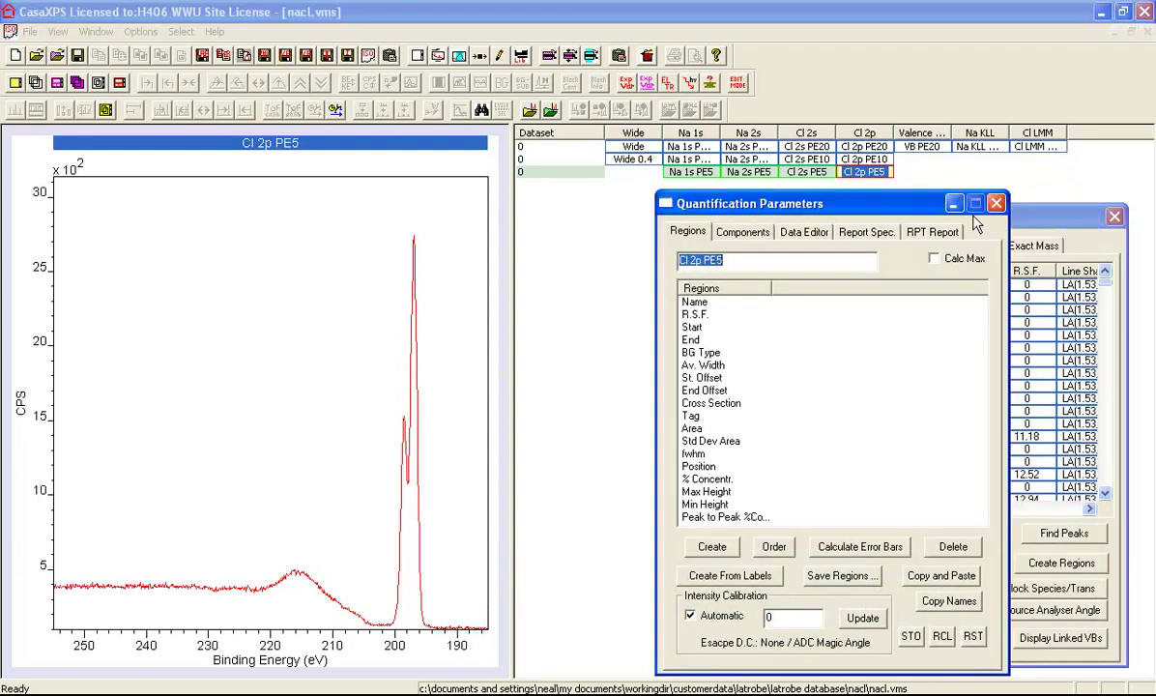
click(1063, 217)
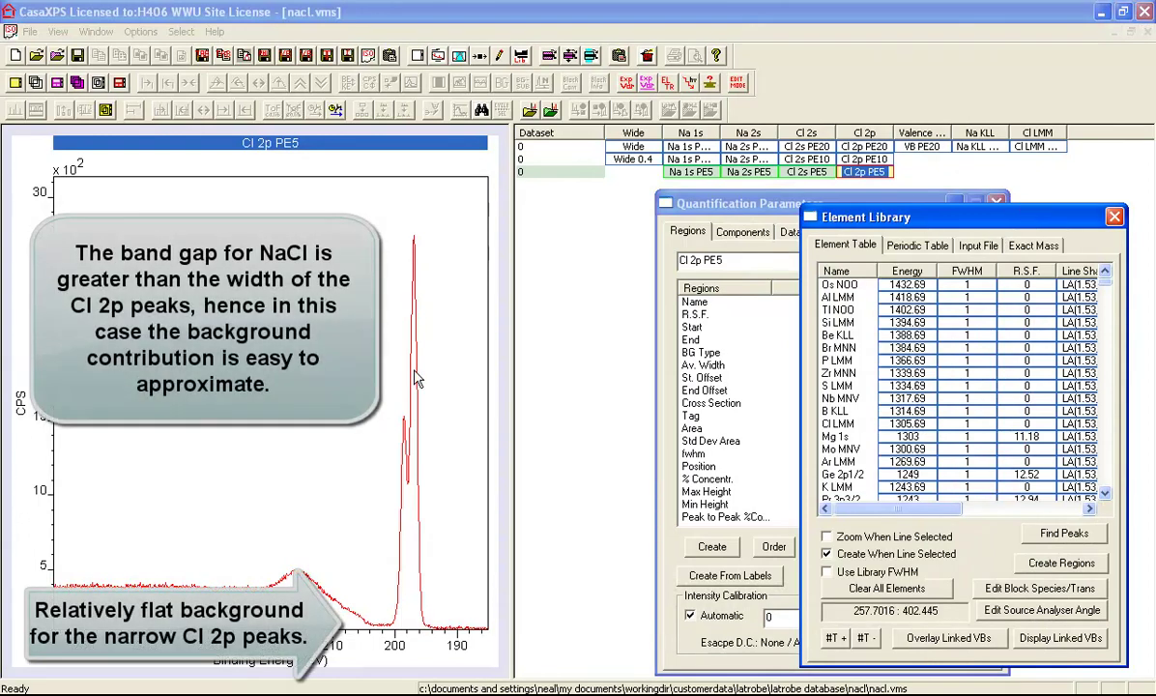
click(414, 383)
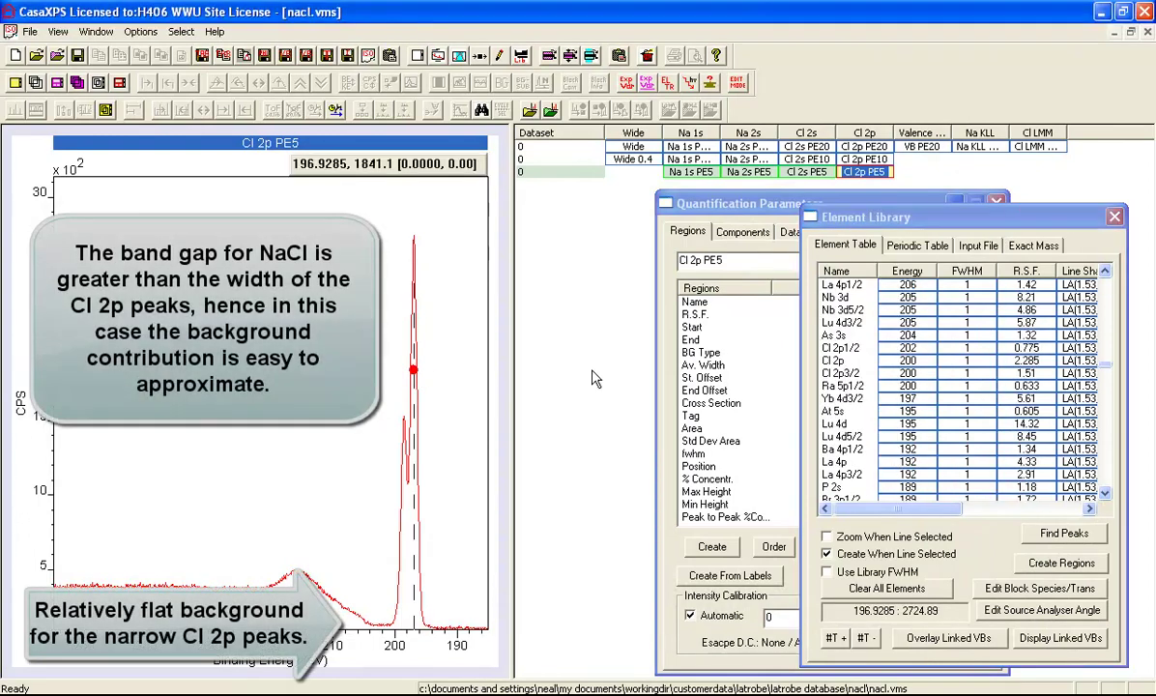
click(834, 363)
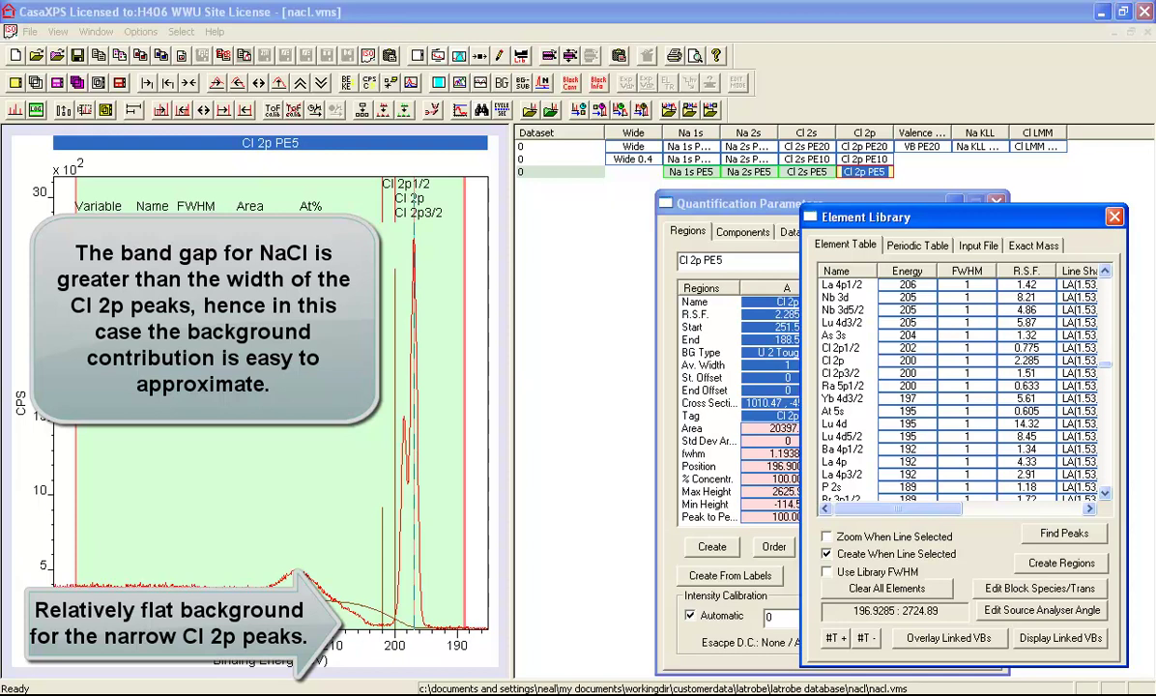
Step: Set the Cl 2p region to about 202.6–190.6 eV and quantify with Cl 2s (41.62/58.38 At%)
click(371, 379)
click(376, 380)
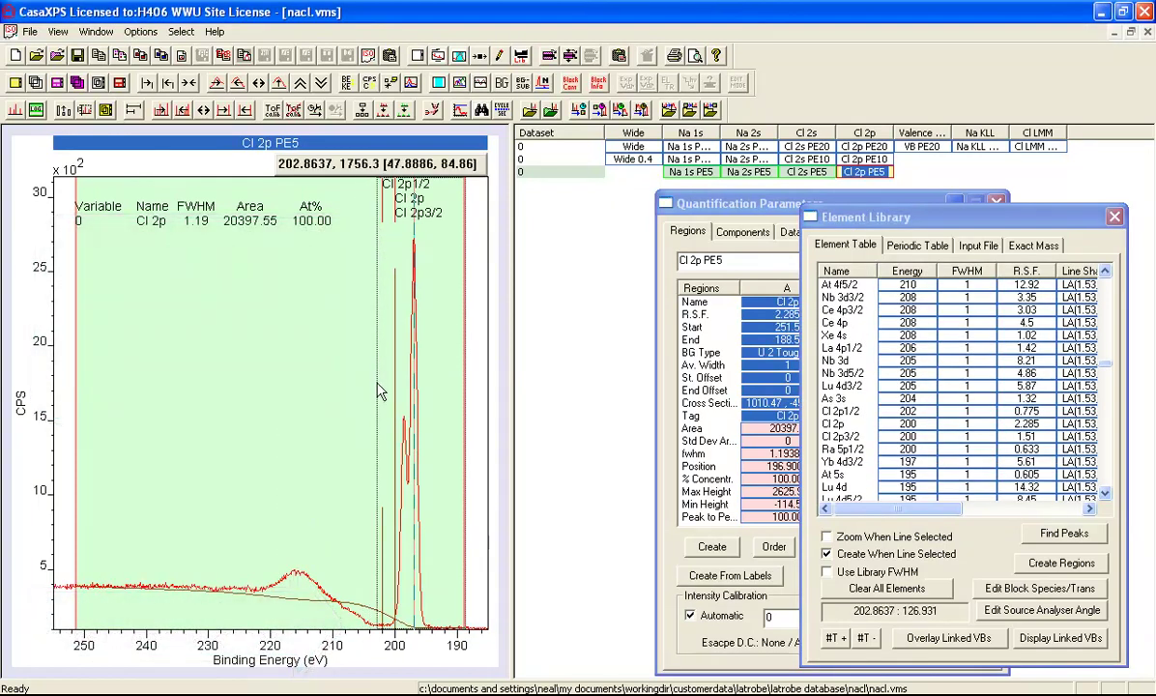
click(435, 409)
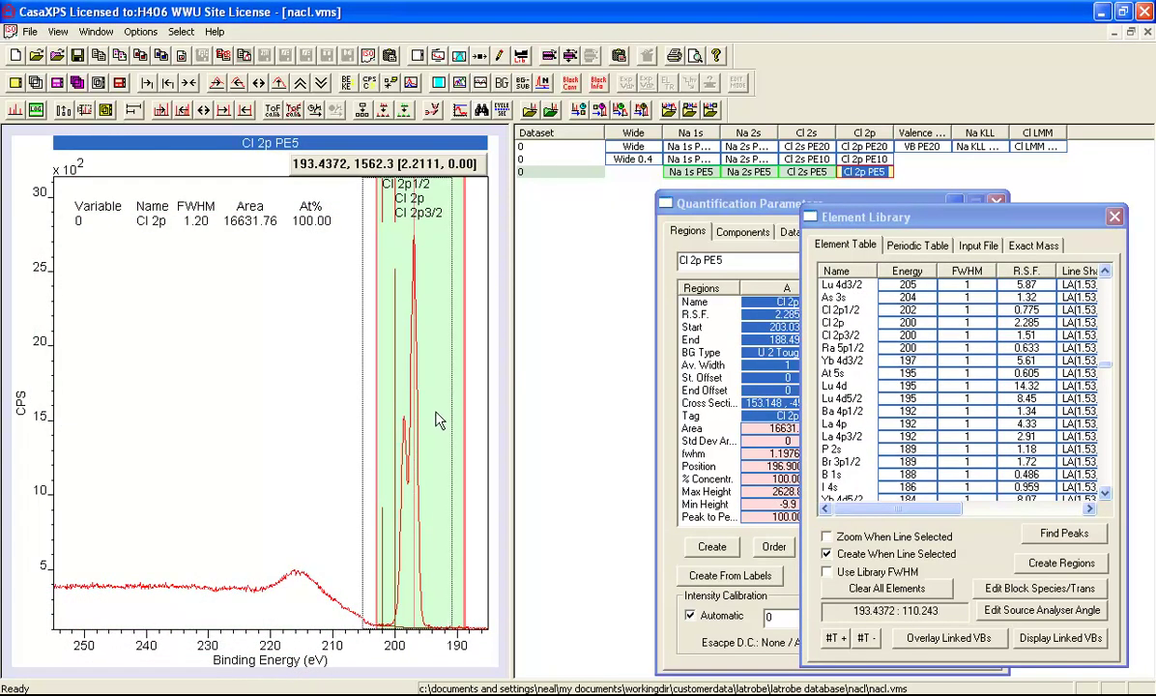
drag(435, 418, 439, 420)
mouse_move(363, 411)
mouse_down()
mouse_move(376, 425)
mouse_move(380, 413)
mouse_up()
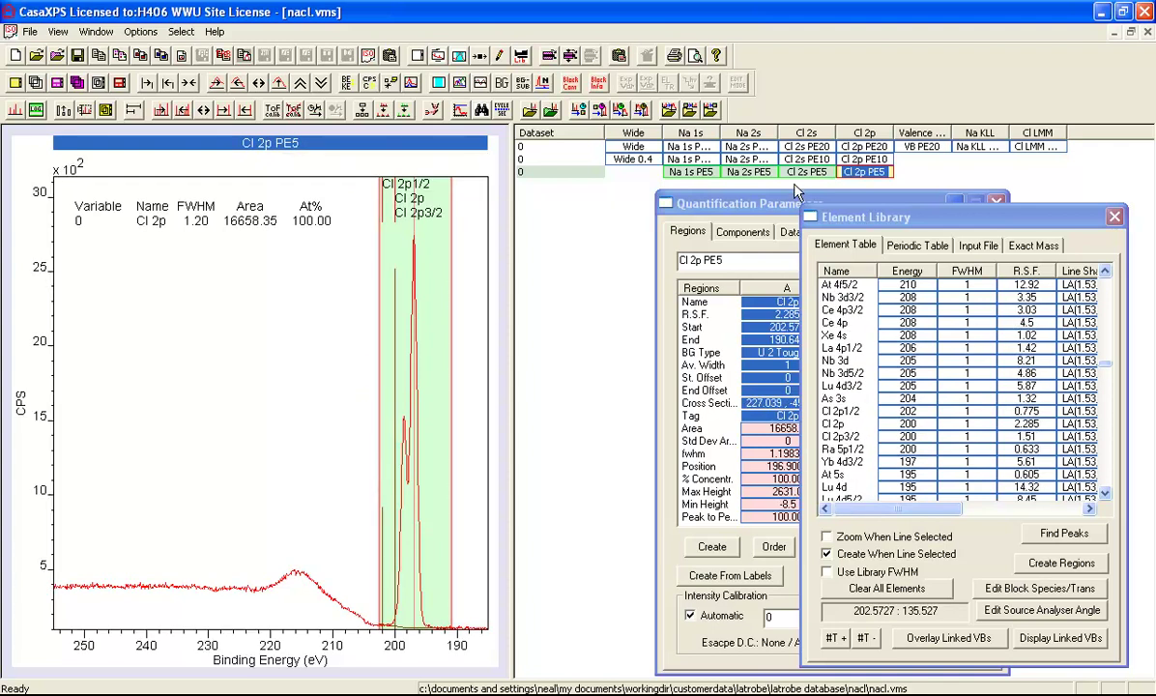
ctrl+click(809, 172)
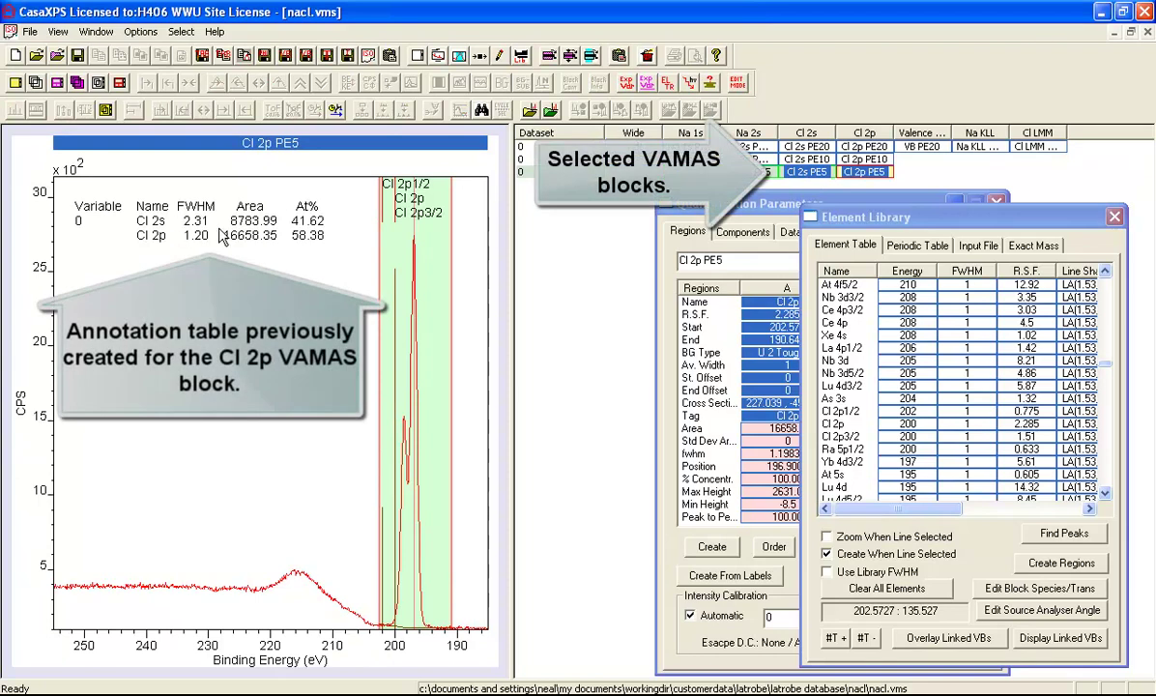
Step: Show the Cl 2s/Cl 2p quantification annotation, then close the Annotation and Element Library windows
click(493, 55)
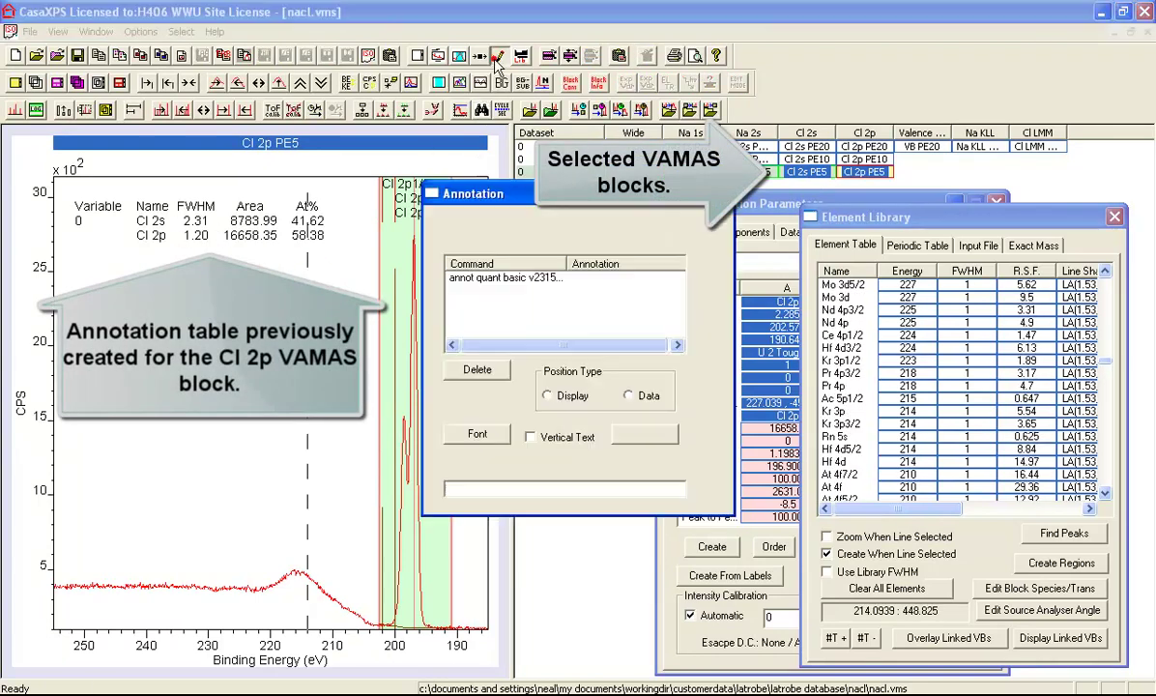
drag(471, 193, 633, 198)
click(597, 215)
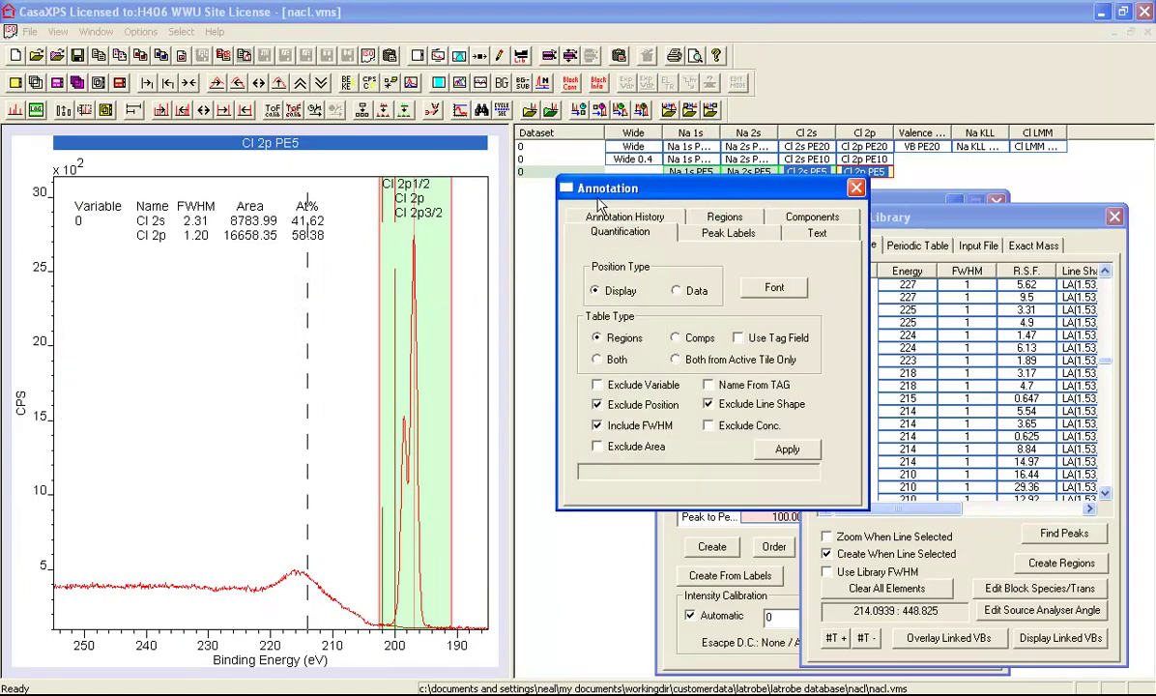
drag(620, 198, 648, 220)
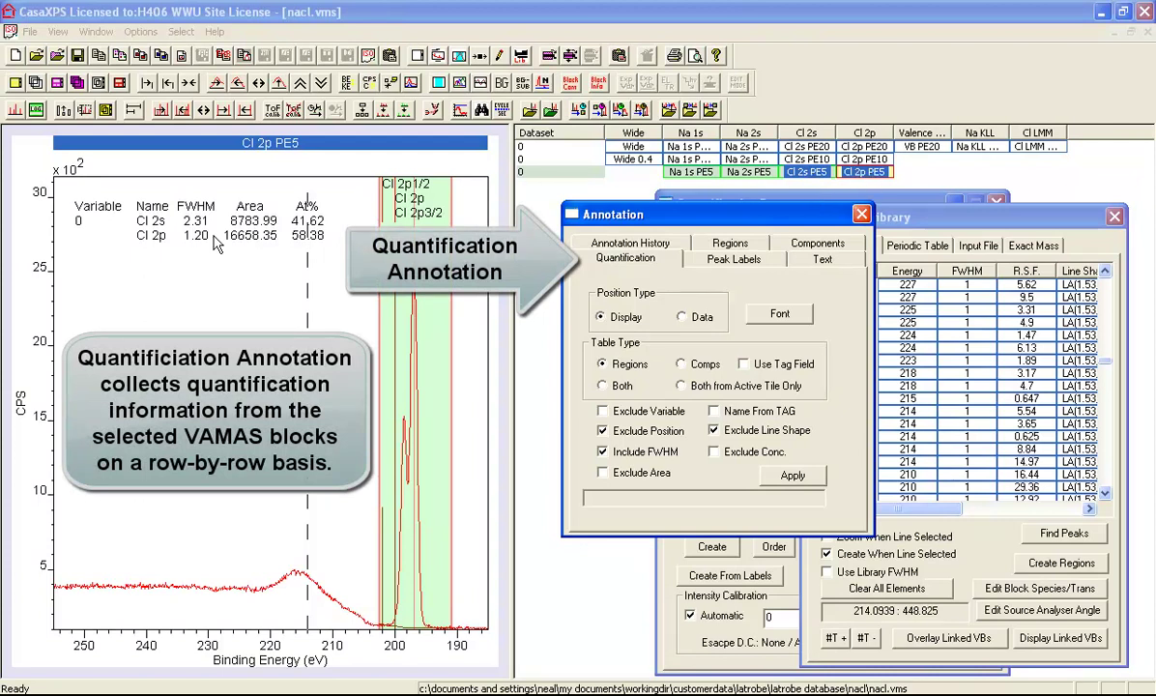
ctrl+click(805, 171)
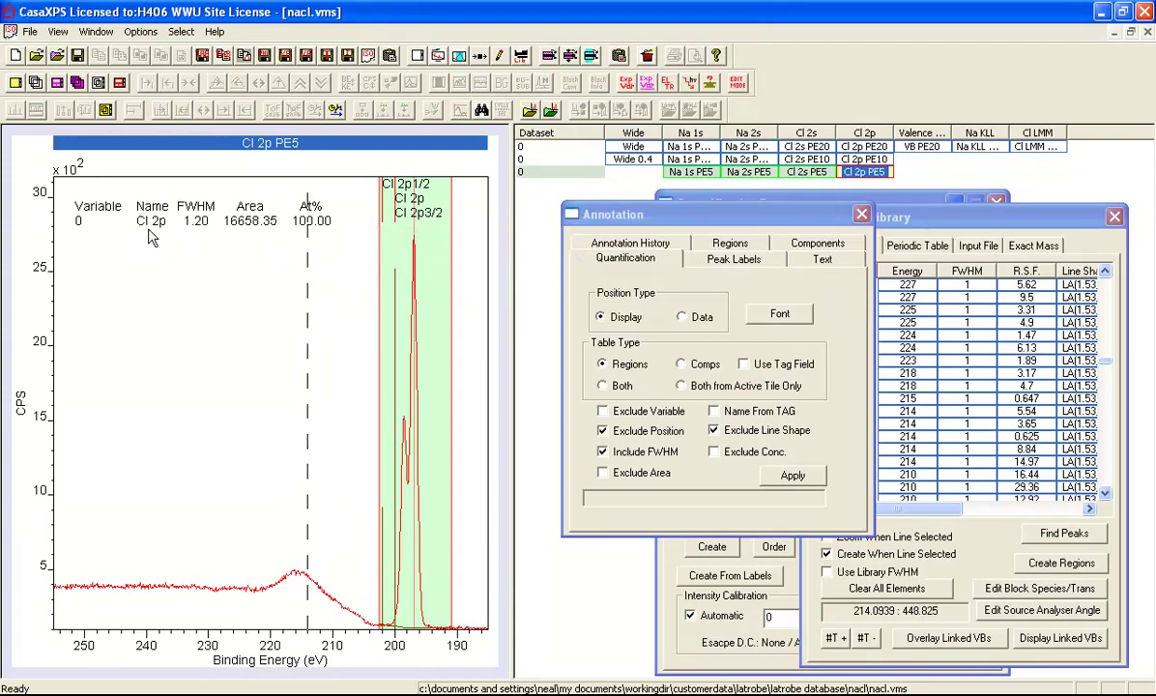
ctrl+click(816, 172)
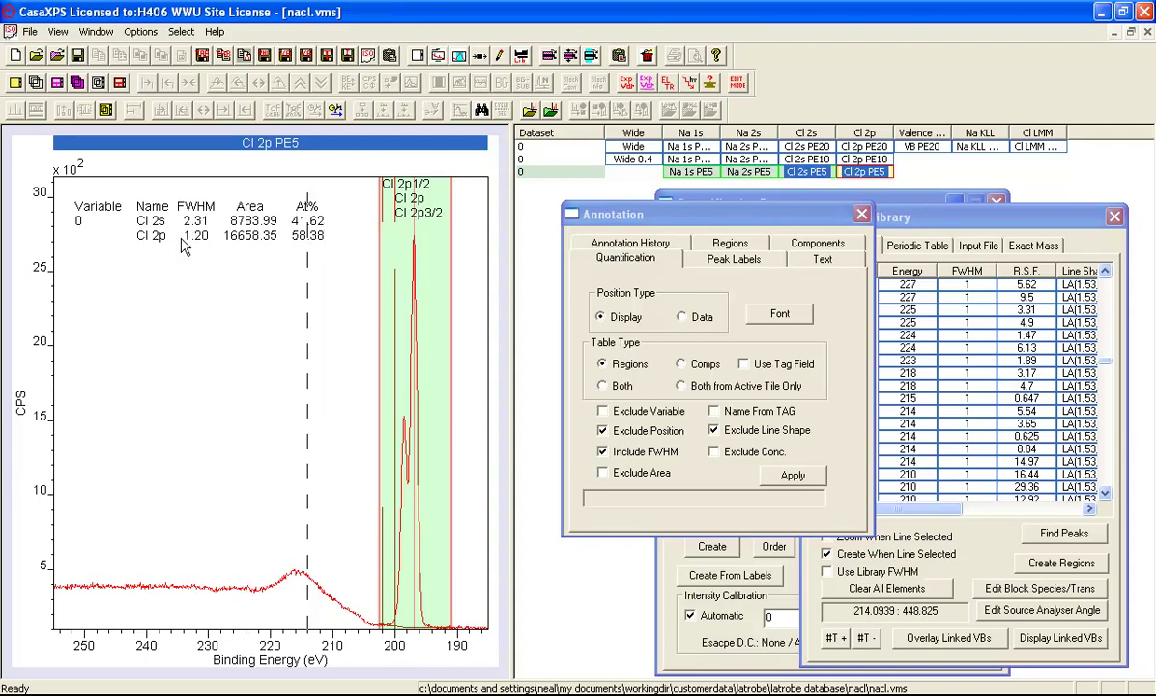
key(Escape)
key(Escape)
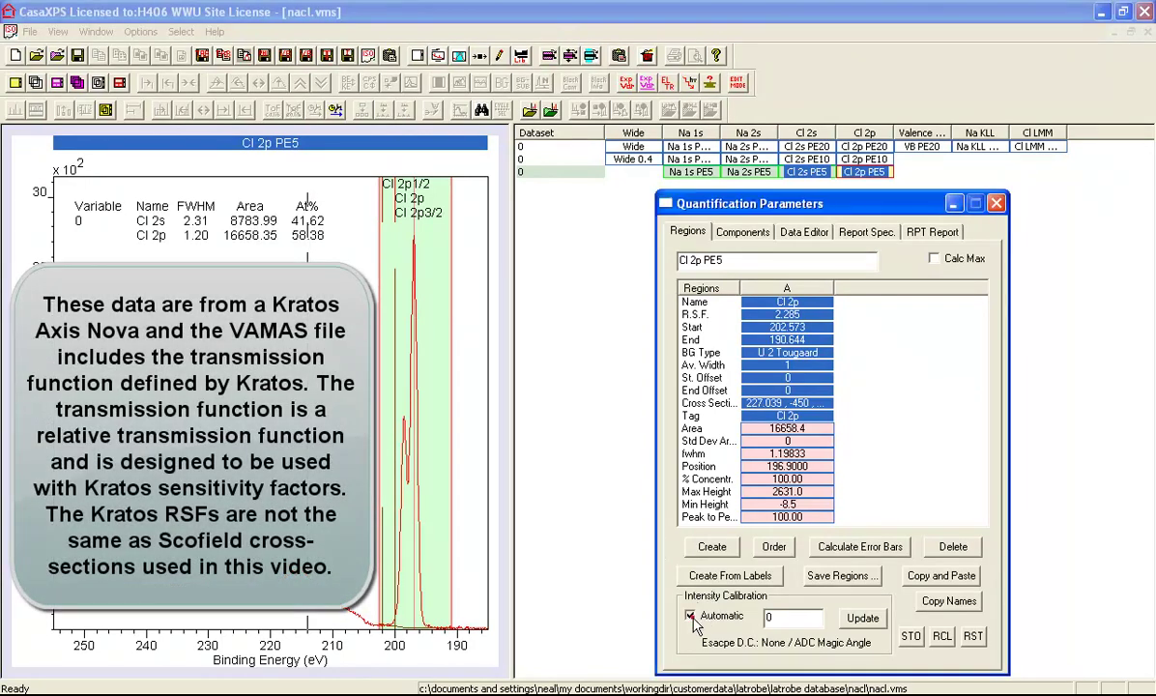
Step: Turn off Automatic intensity calibration (Cl 2s 44.66, Cl 2p 55.34 At%) and select all spectrum blocks
click(690, 617)
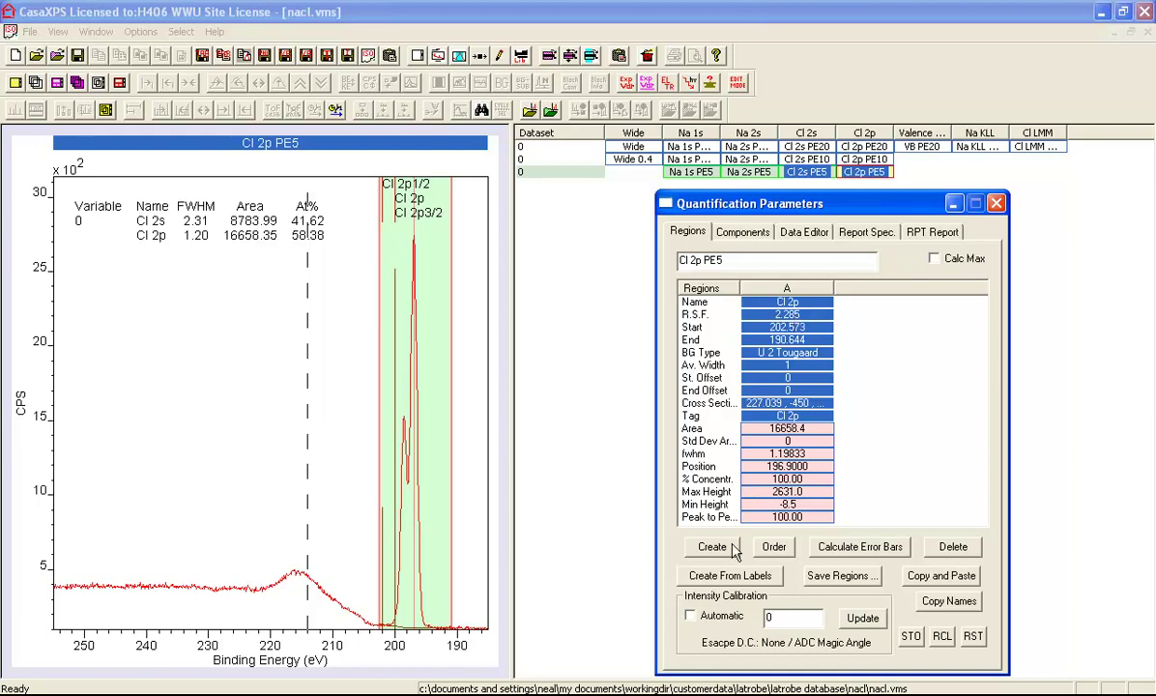
click(862, 619)
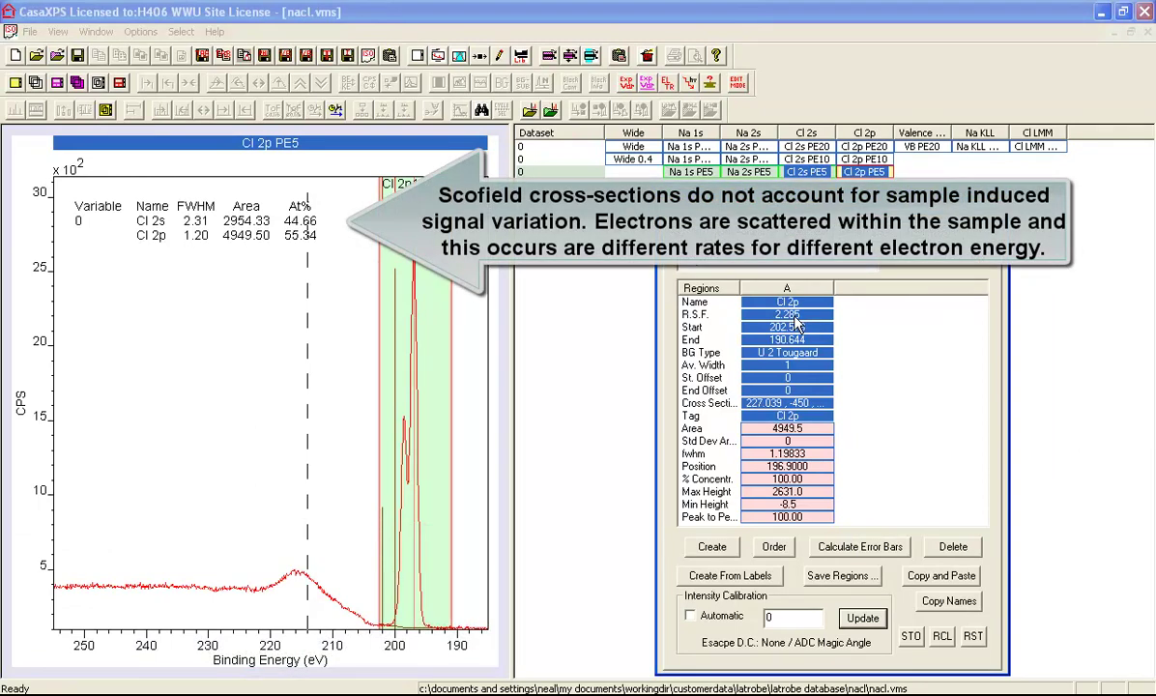
click(742, 315)
click(742, 315)
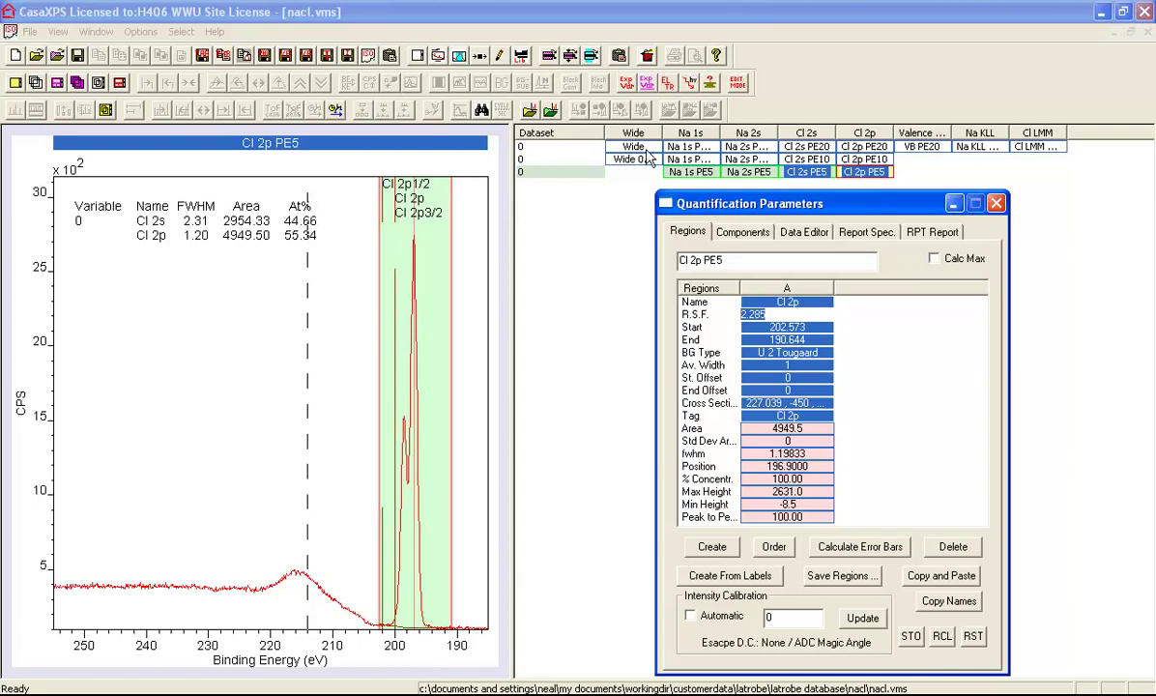
click(568, 133)
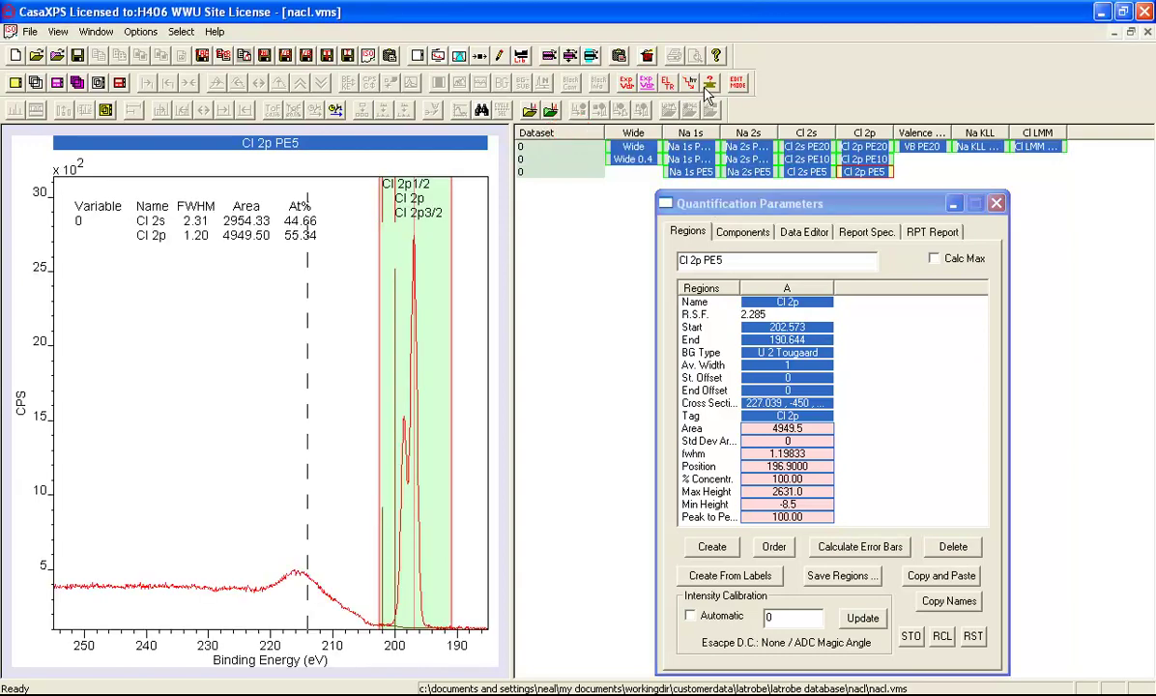
click(667, 82)
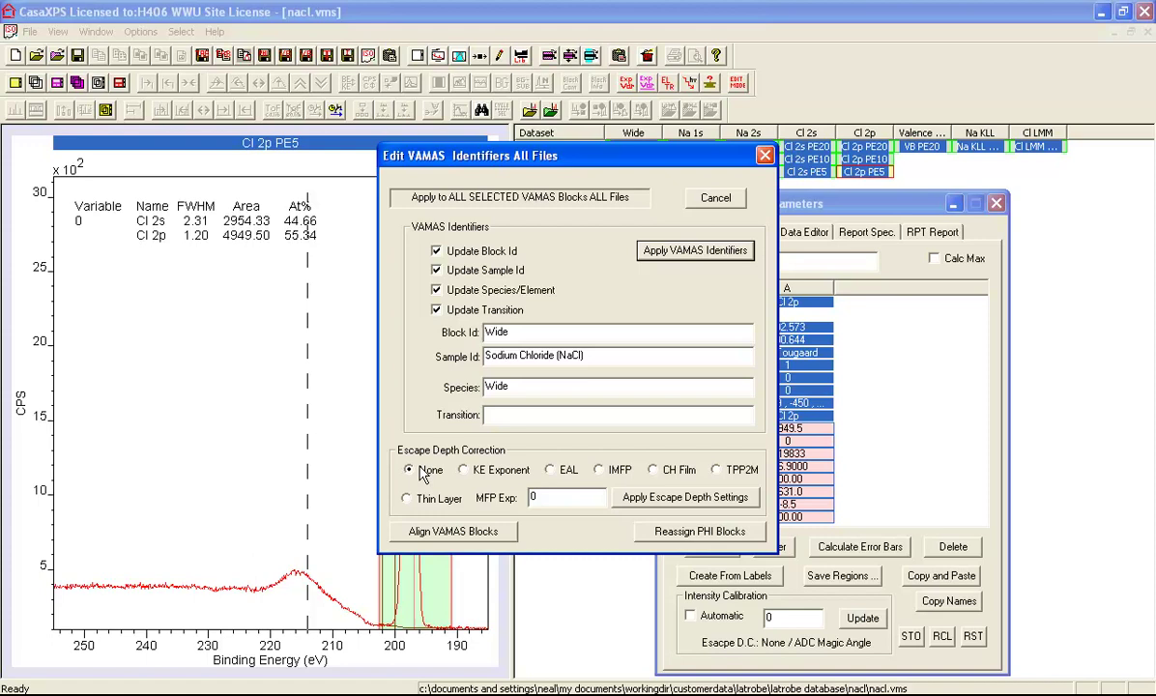
click(550, 471)
click(628, 497)
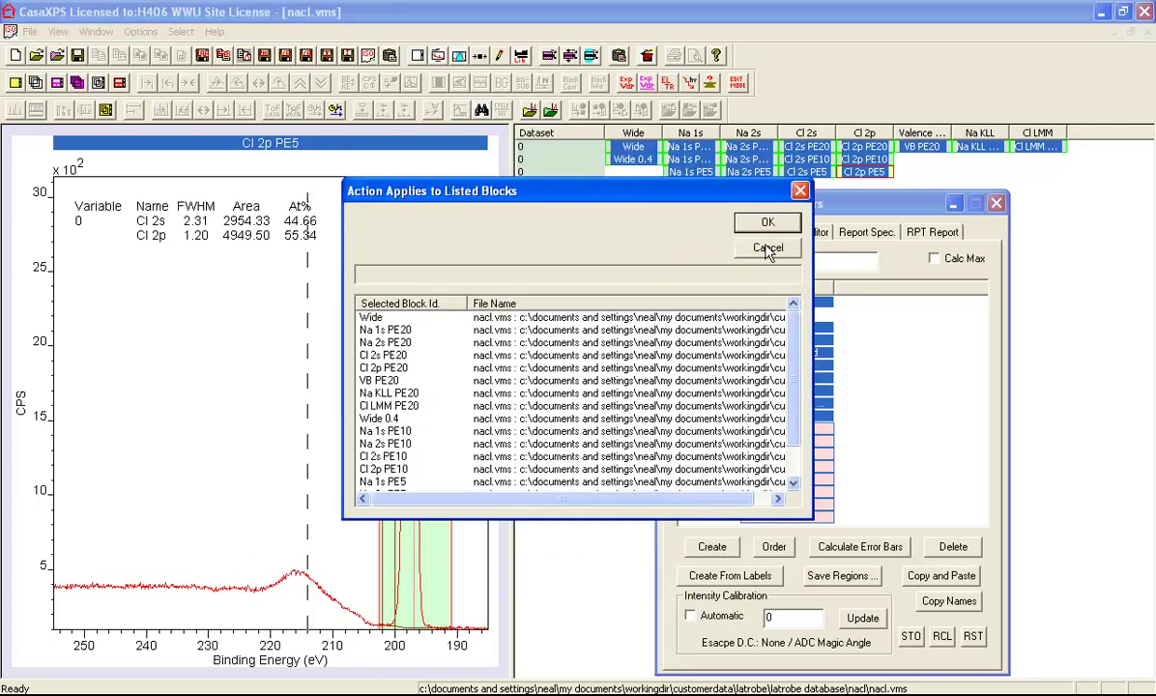
click(763, 225)
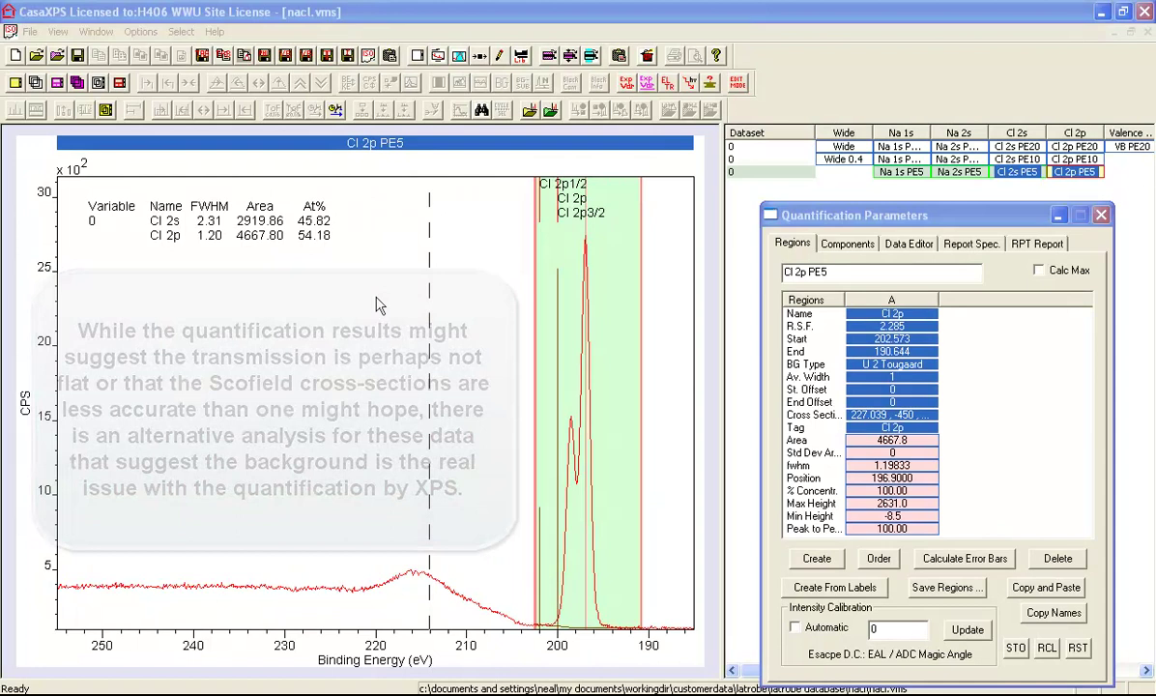
Step: Display Cl 2s PE5 with Cl 2p PE5 selected and zoom into the Cl 2s peak
click(1022, 177)
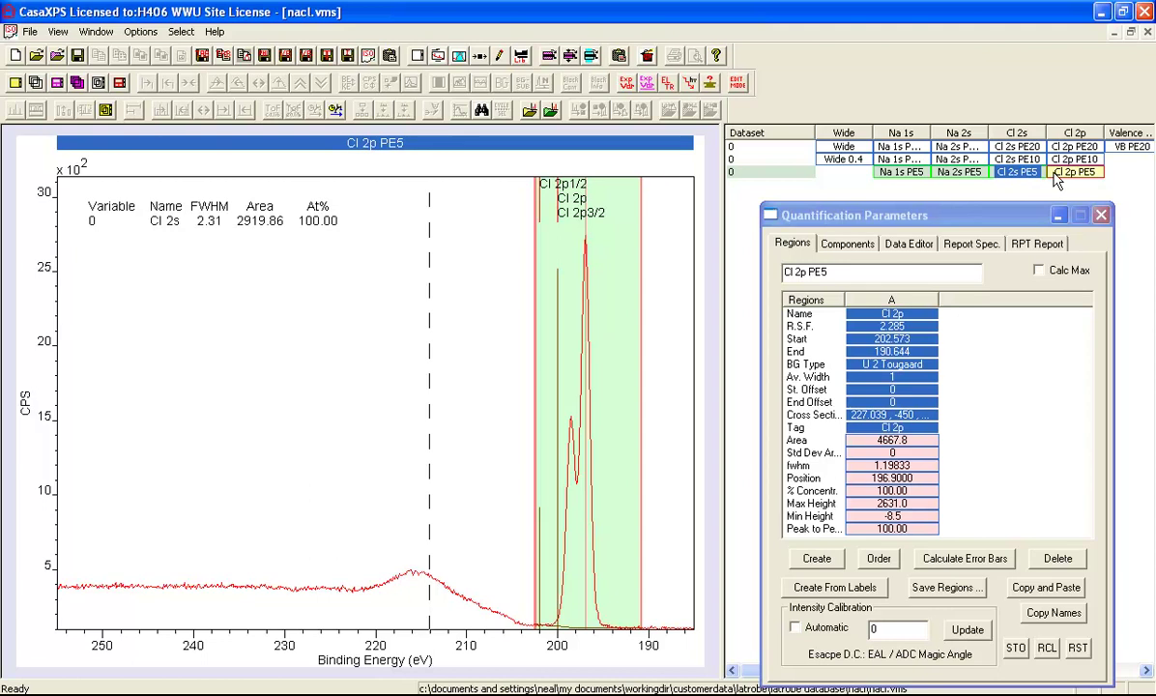
ctrl+click(1058, 176)
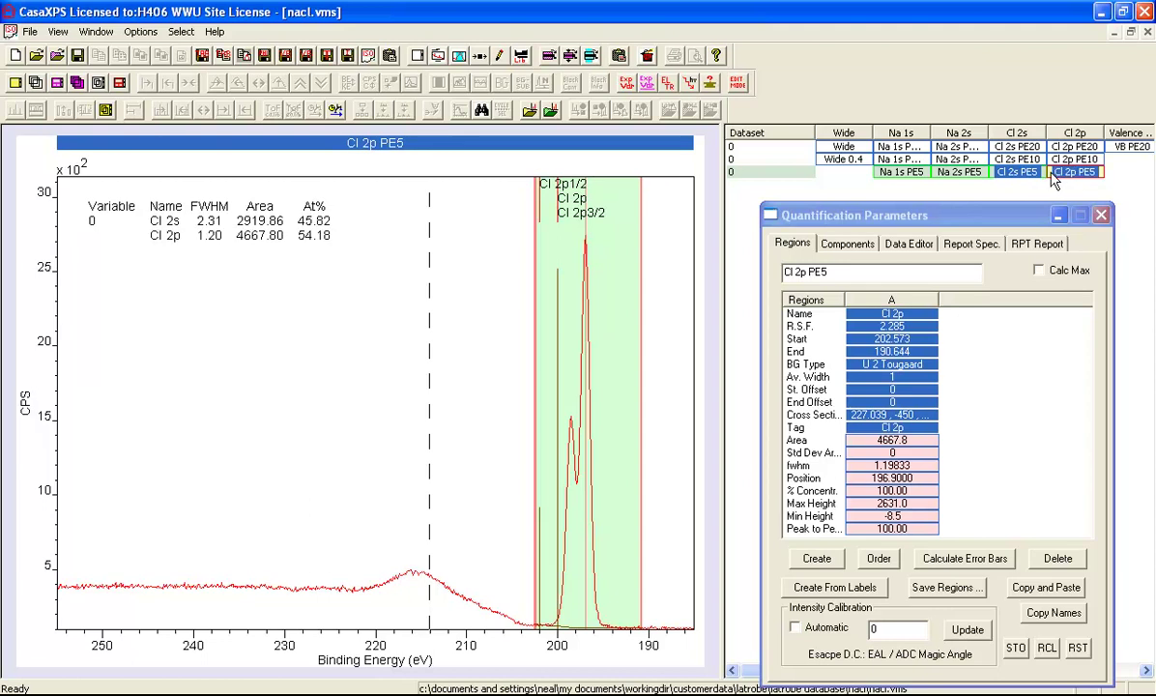
click(35, 82)
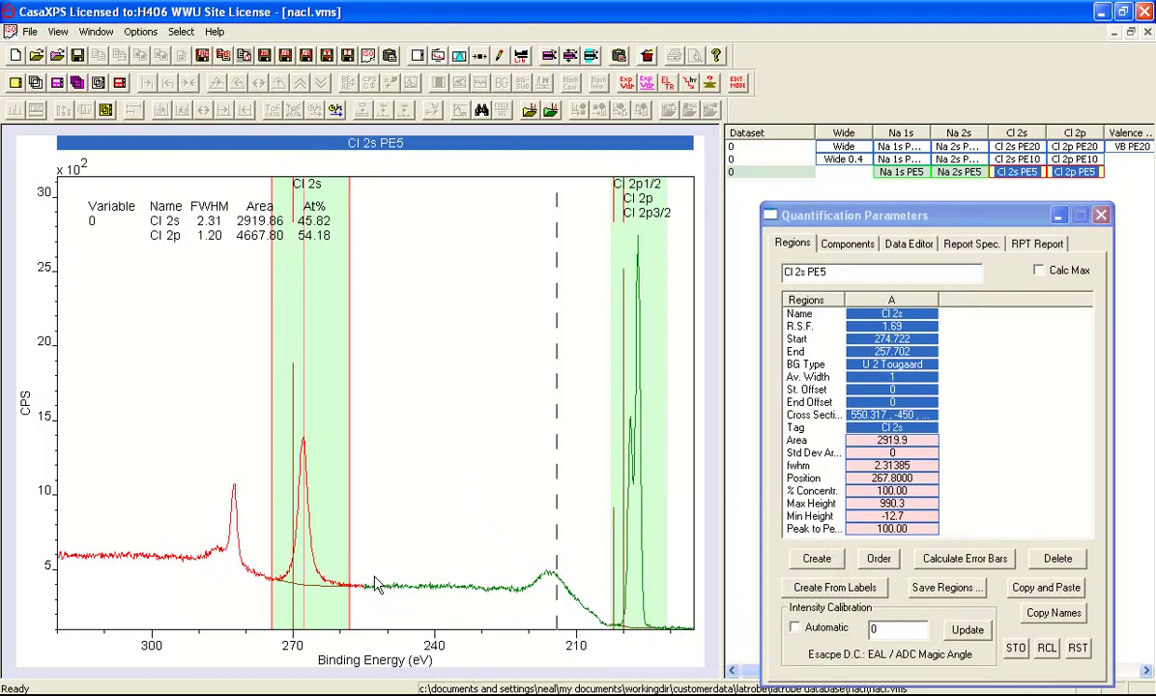
drag(206, 398, 424, 547)
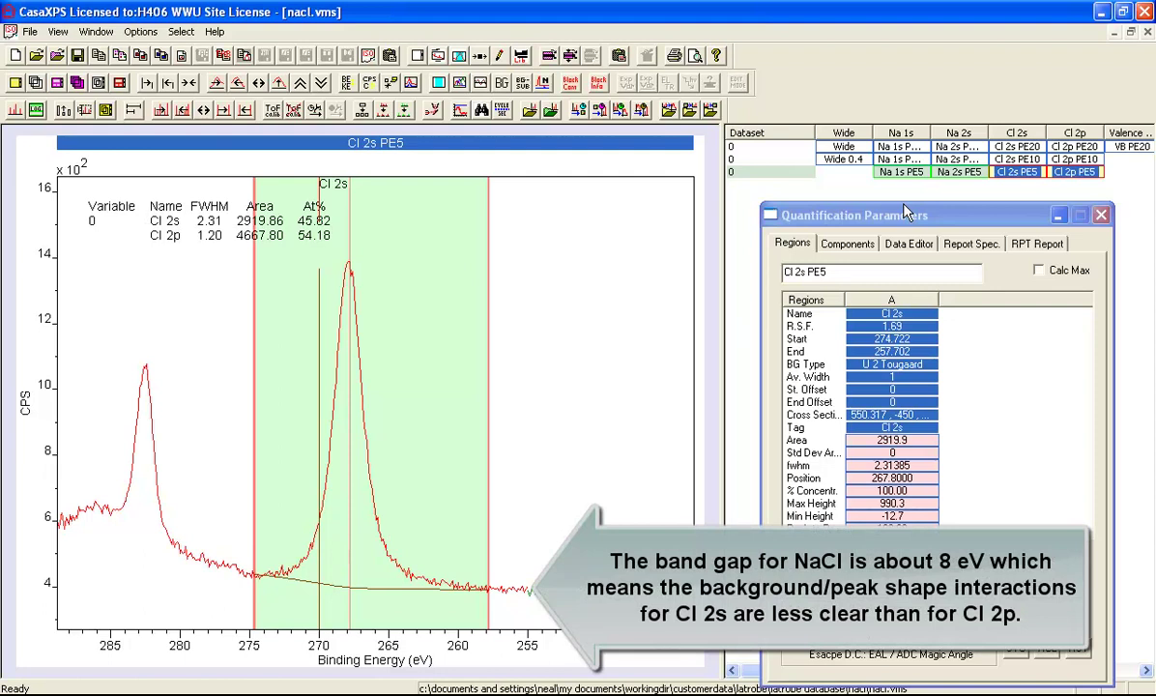
Step: Add a synthetic component to the Cl 2s region and fit it to this spectrum only
click(840, 248)
click(802, 517)
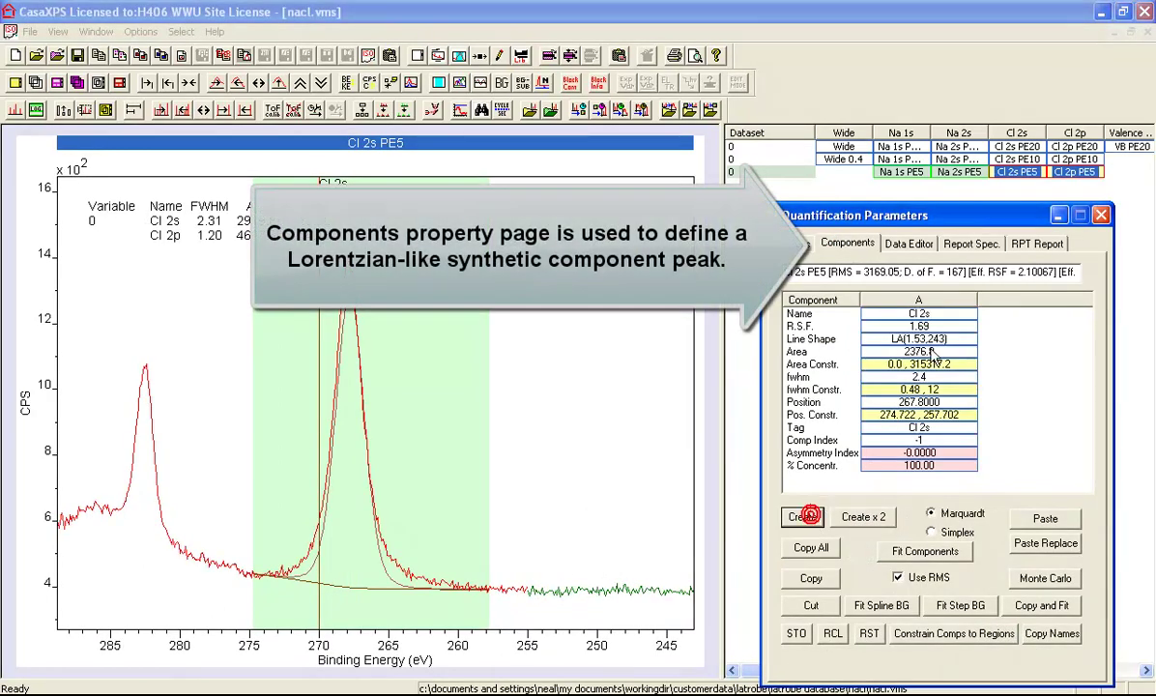
click(863, 313)
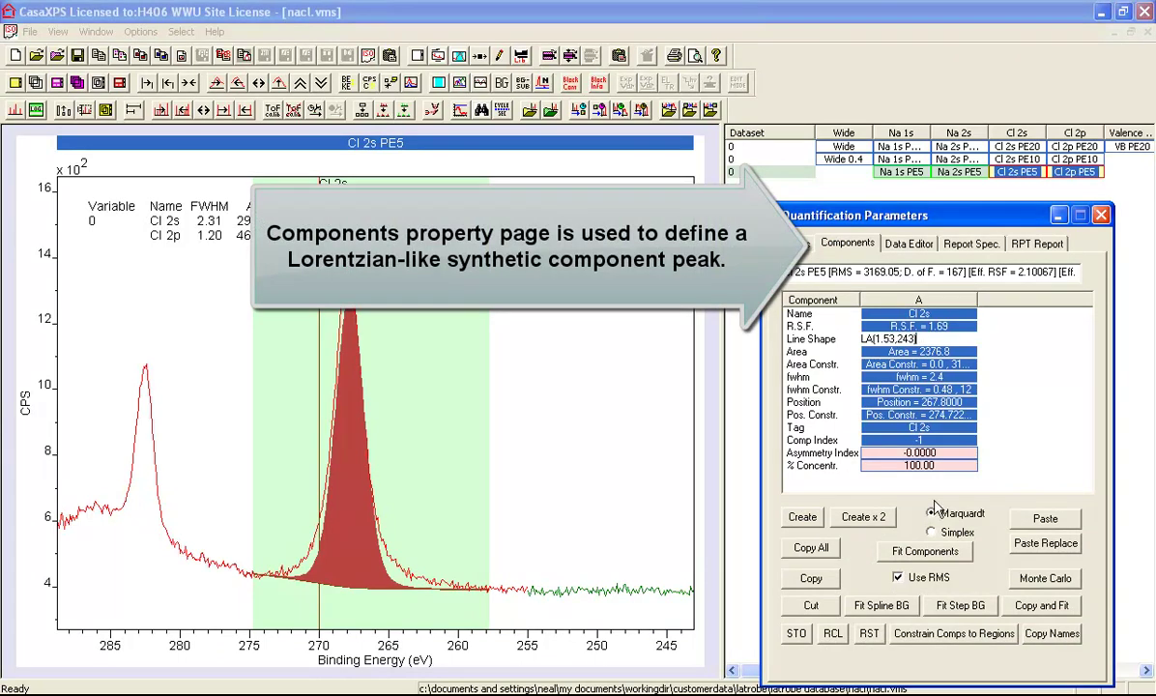
click(925, 551)
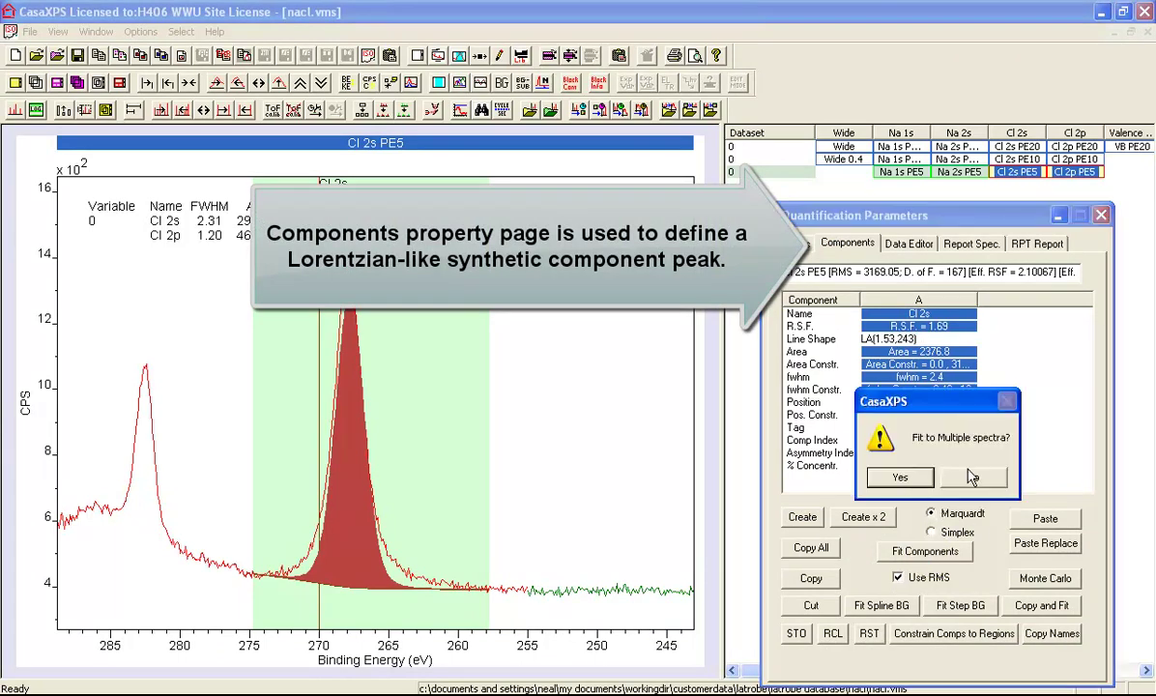
click(904, 473)
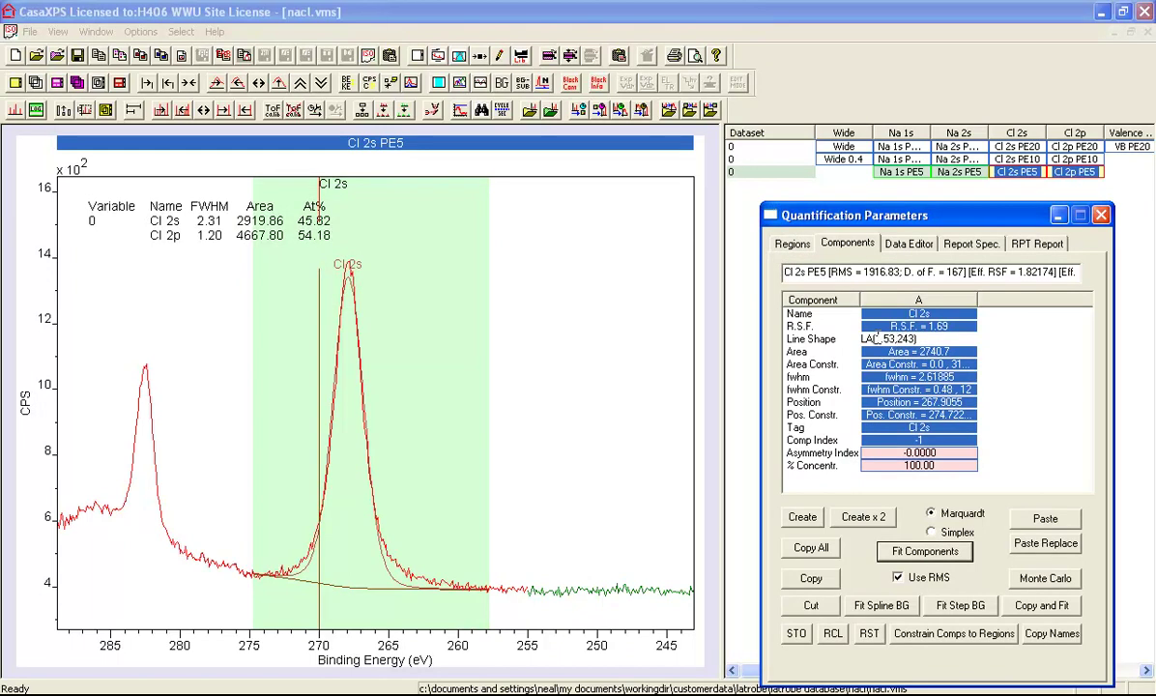
Step: Change the component line shape to LA(1,50), refit, and display the fit residual above the spectrum
drag(874, 338, 916, 338)
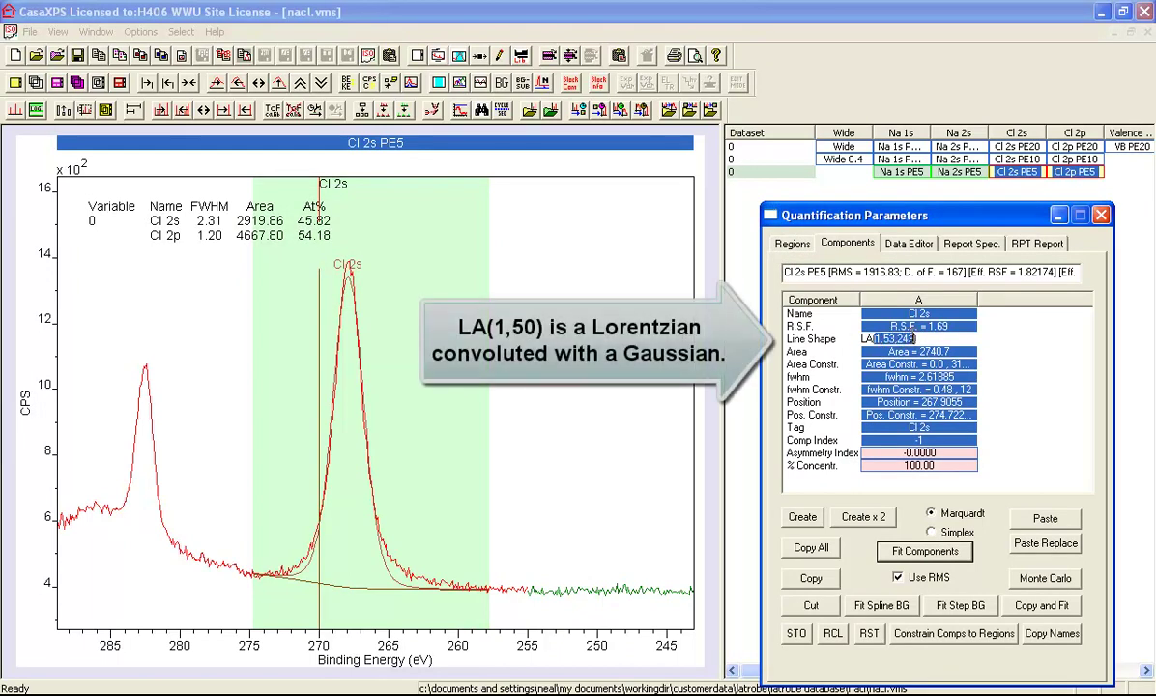
text(1)
key(Return)
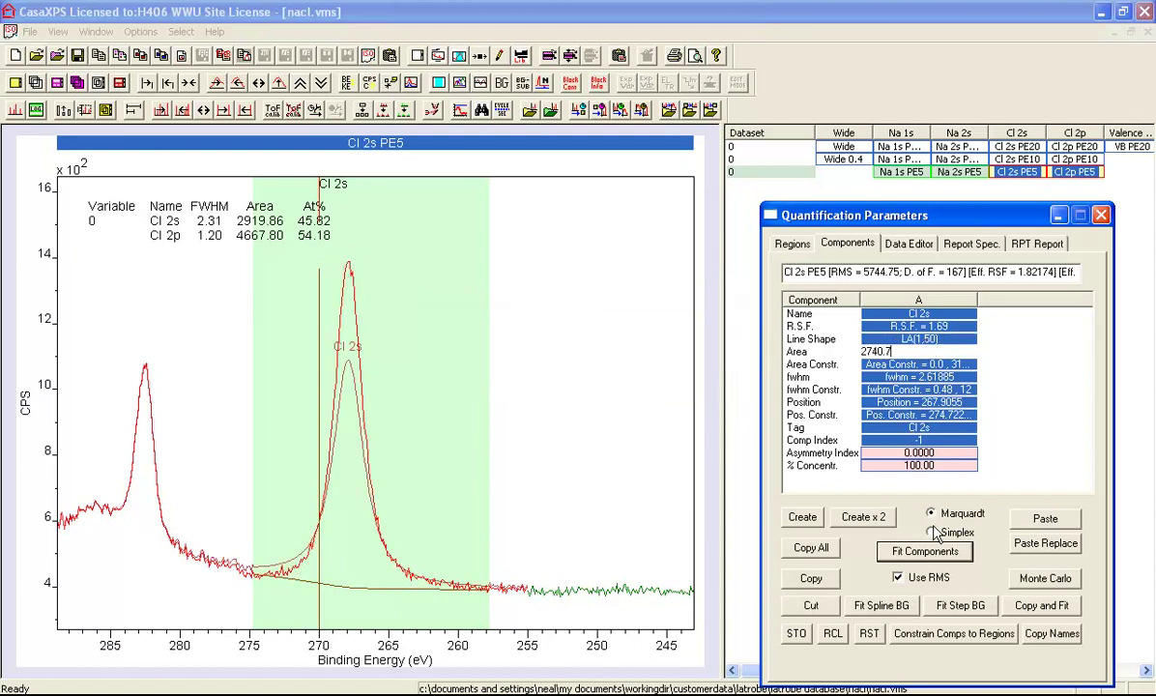
click(916, 551)
click(972, 478)
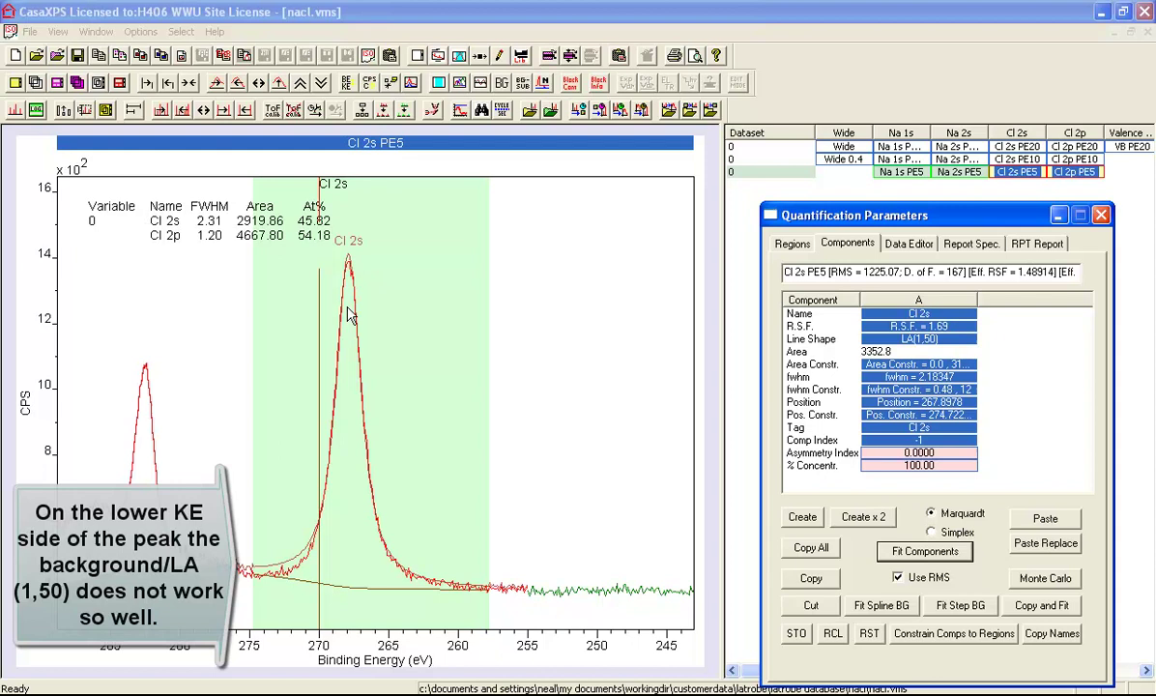
click(480, 84)
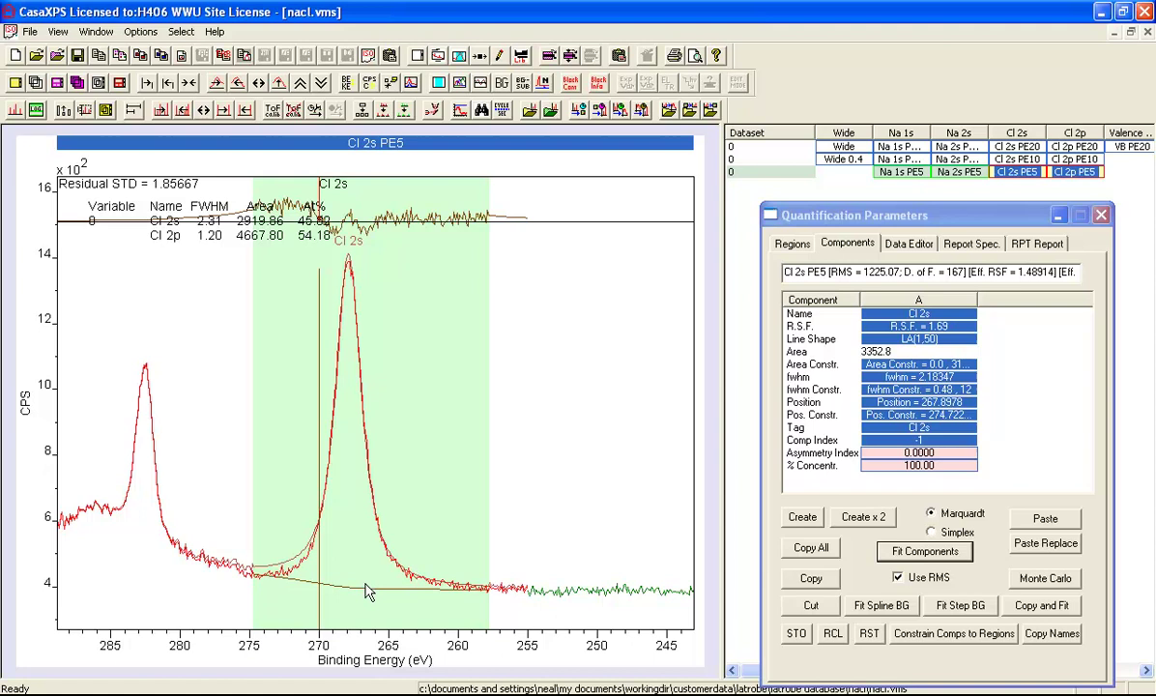
Step: Switch the Cl 2s background to Min Limits with averaging width 3, extending the region end to 256.445 eV
click(791, 243)
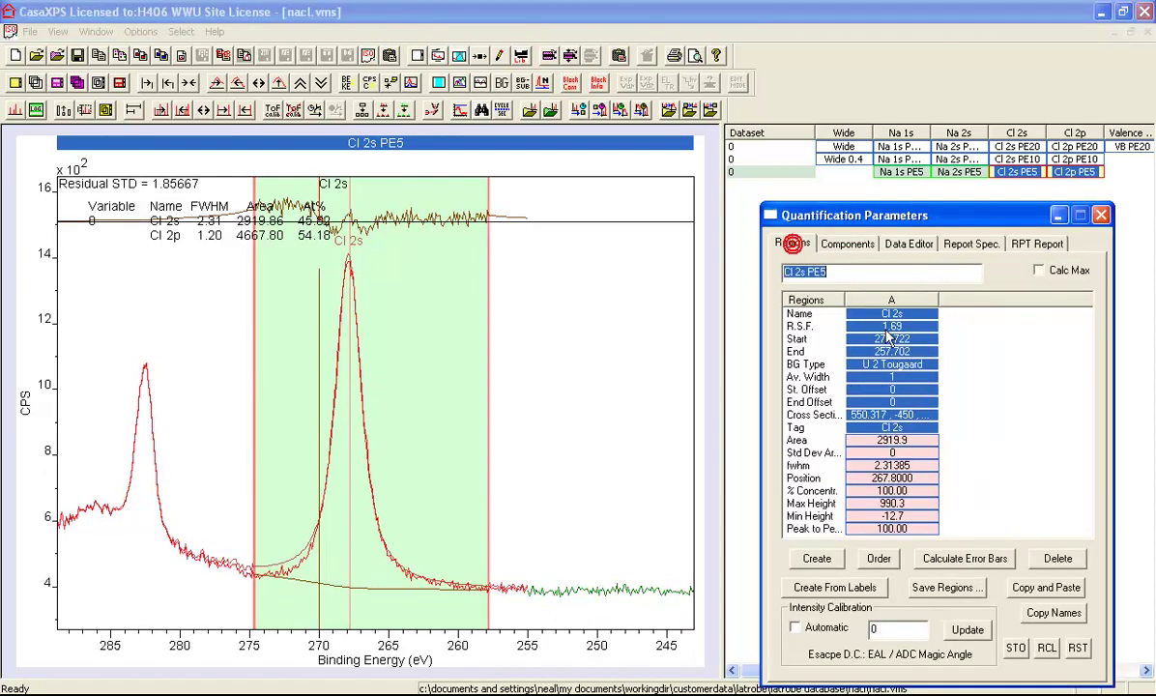
click(919, 364)
double_click(919, 364)
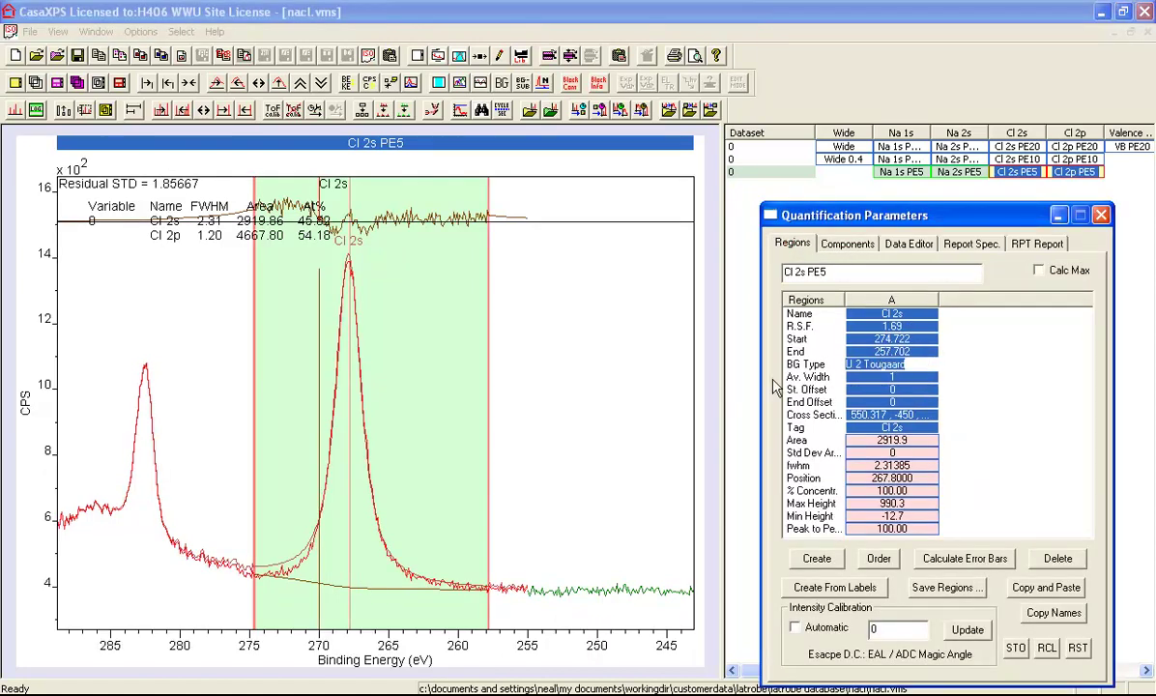
text(Min Limits)
key(Return)
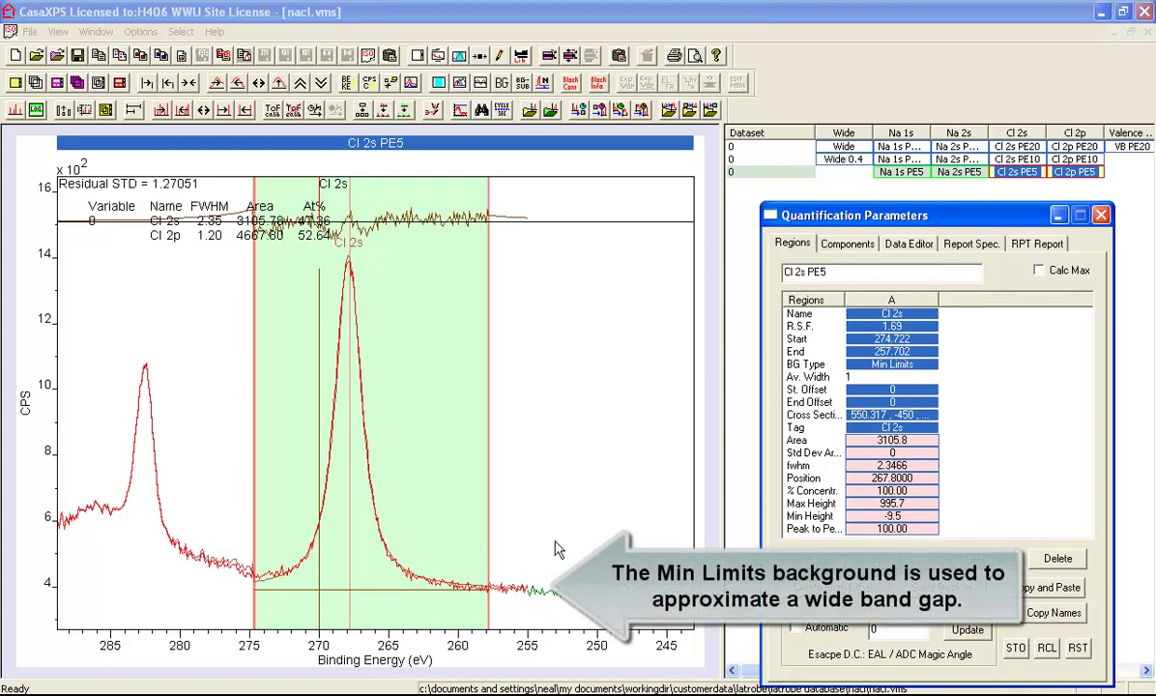
click(850, 364)
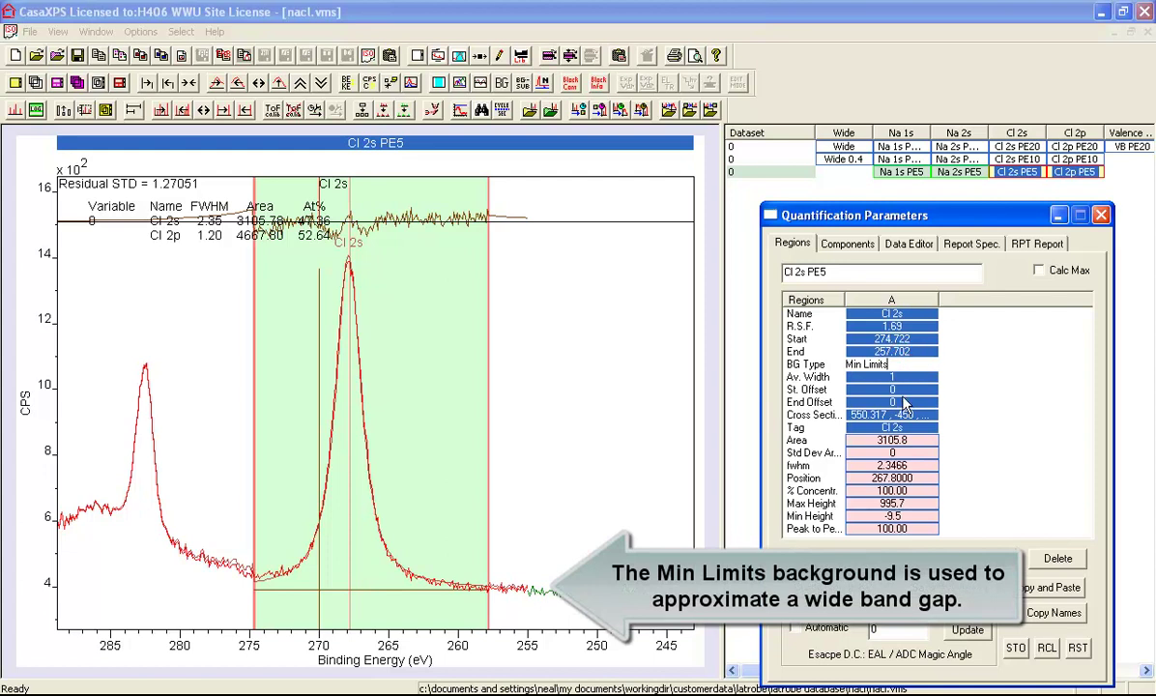
click(798, 354)
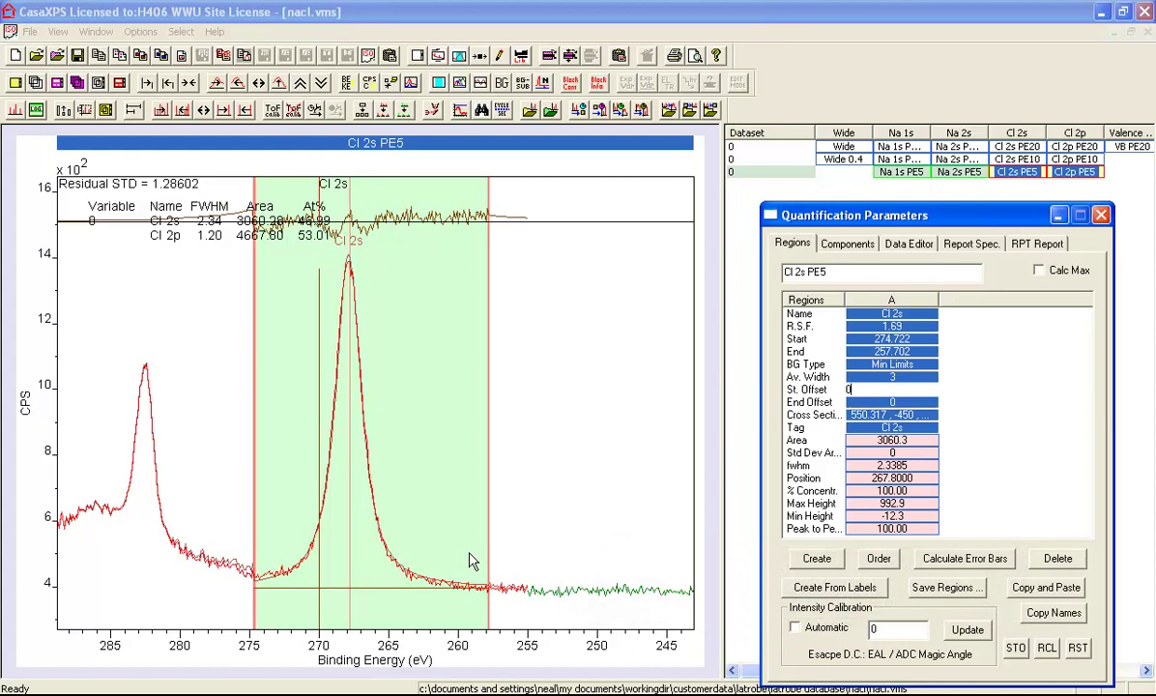
drag(491, 601, 506, 590)
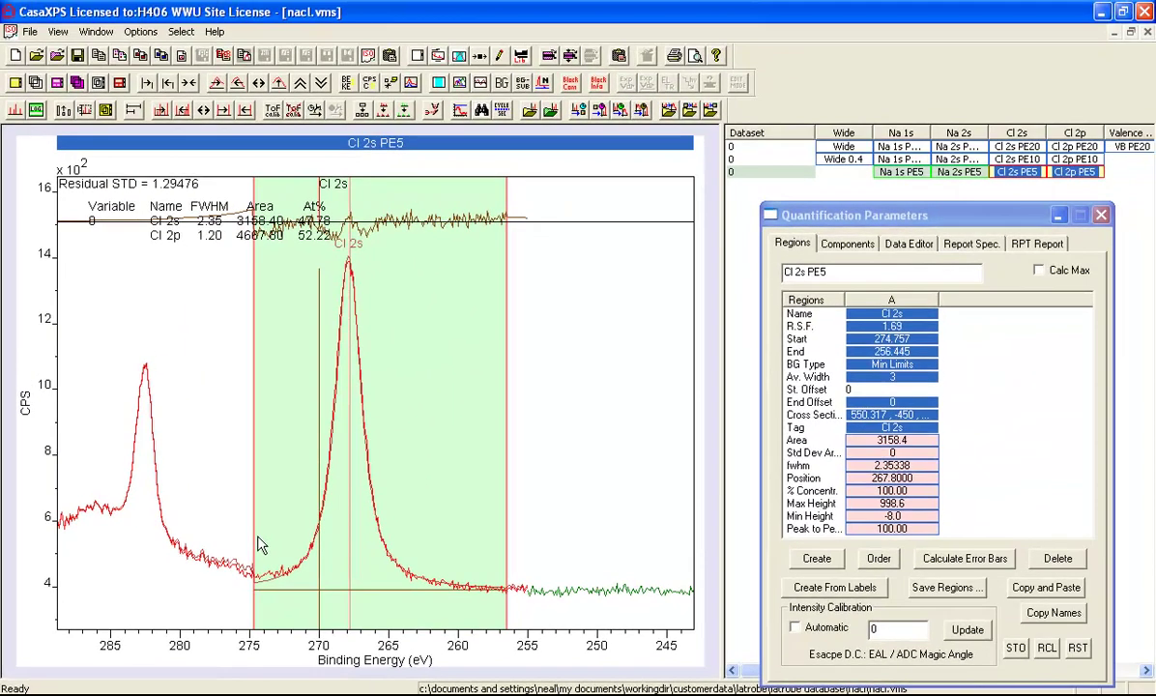
Step: Start the Cl 2s region at 269.874 eV, adjust the background level, and refit to residual STD 0.868
click(397, 450)
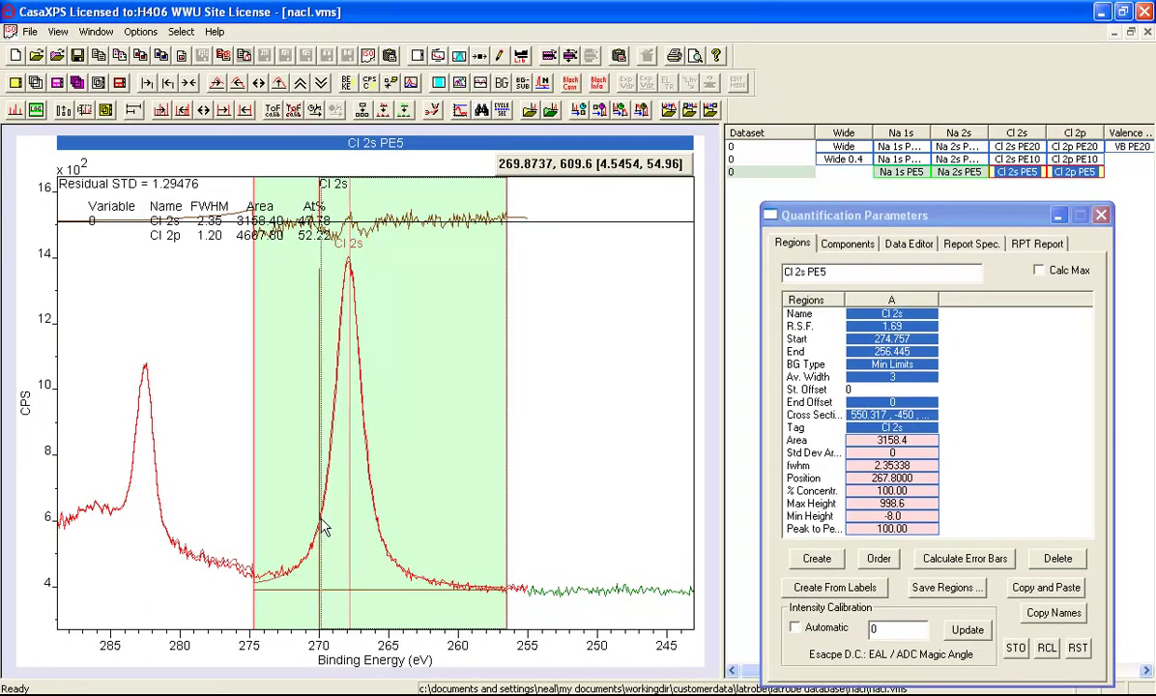
click(322, 525)
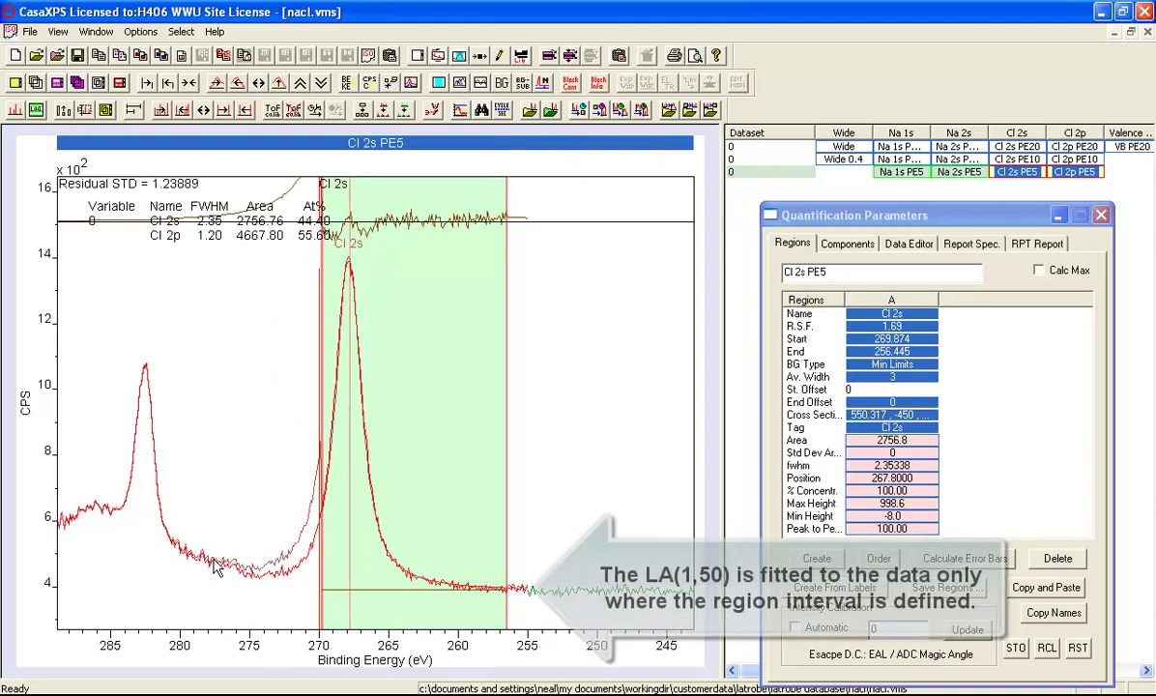
click(840, 244)
click(976, 633)
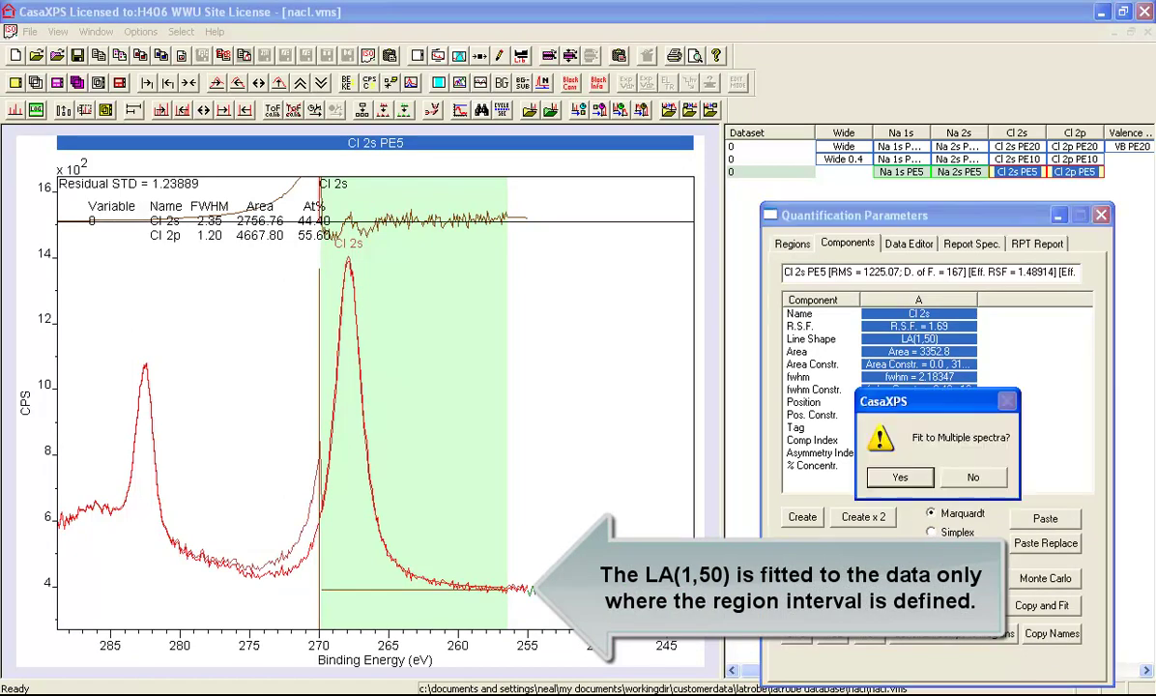
click(972, 477)
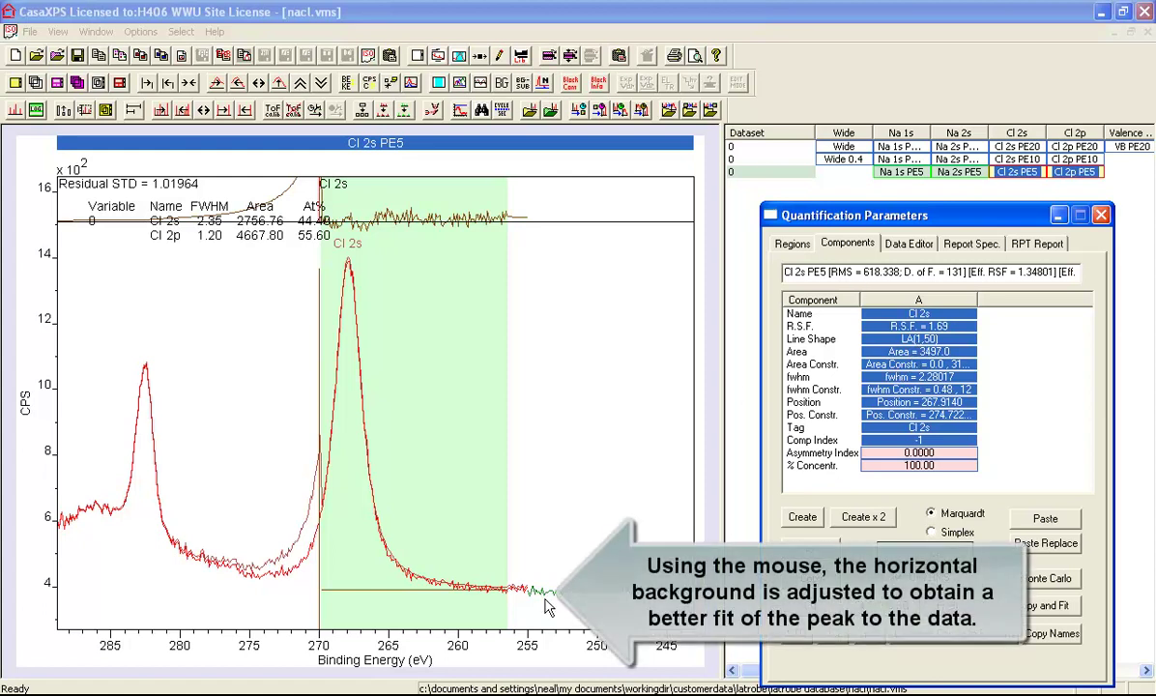
mouse_move(504, 600)
mouse_down()
mouse_move(504, 518)
mouse_move(507, 600)
mouse_up()
click(898, 552)
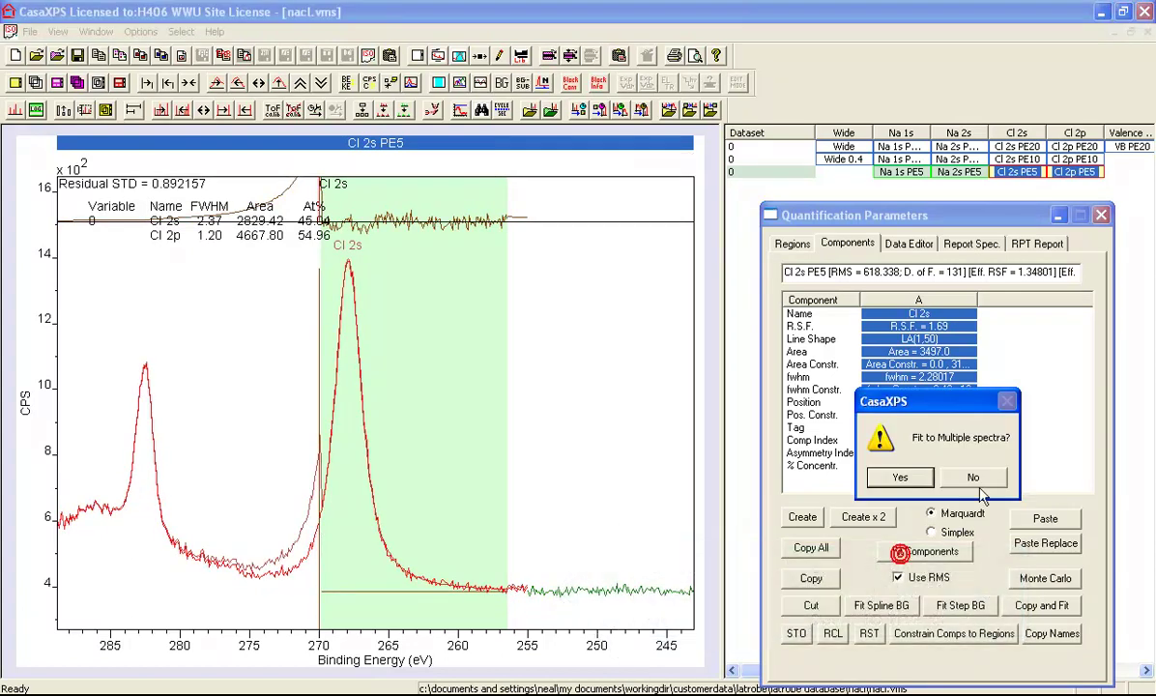
click(898, 549)
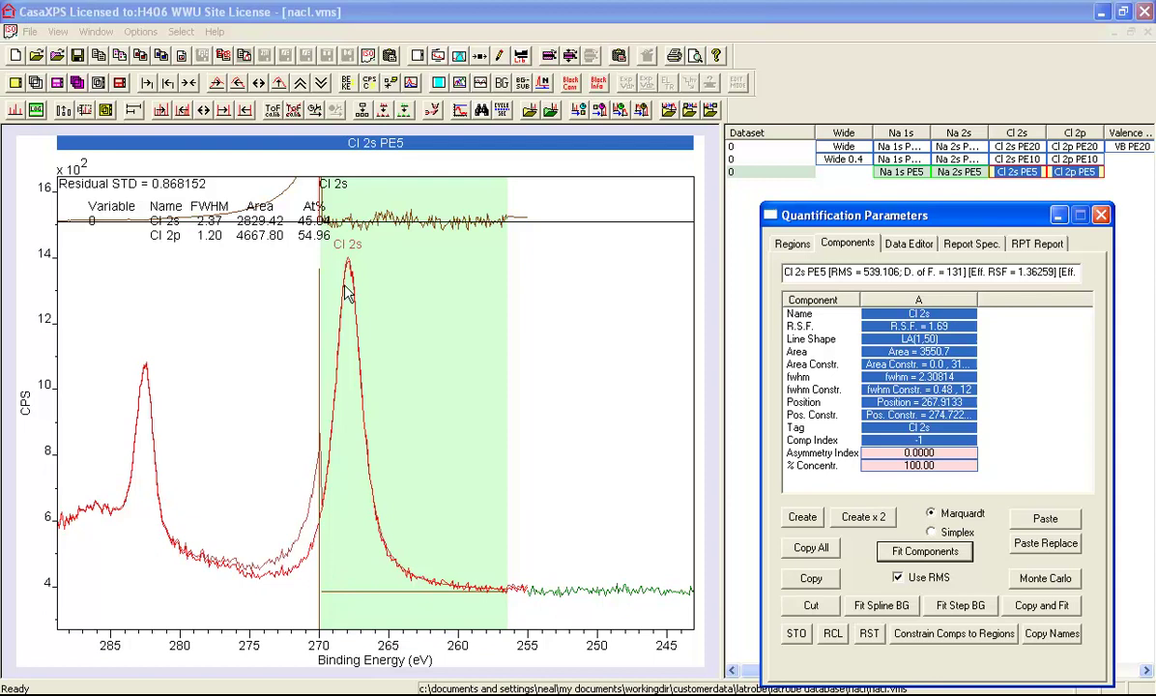
Step: Name the Cl 2s component 'Cl 2s C' and the Cl 2s region 'Cl 2s R'
click(931, 313)
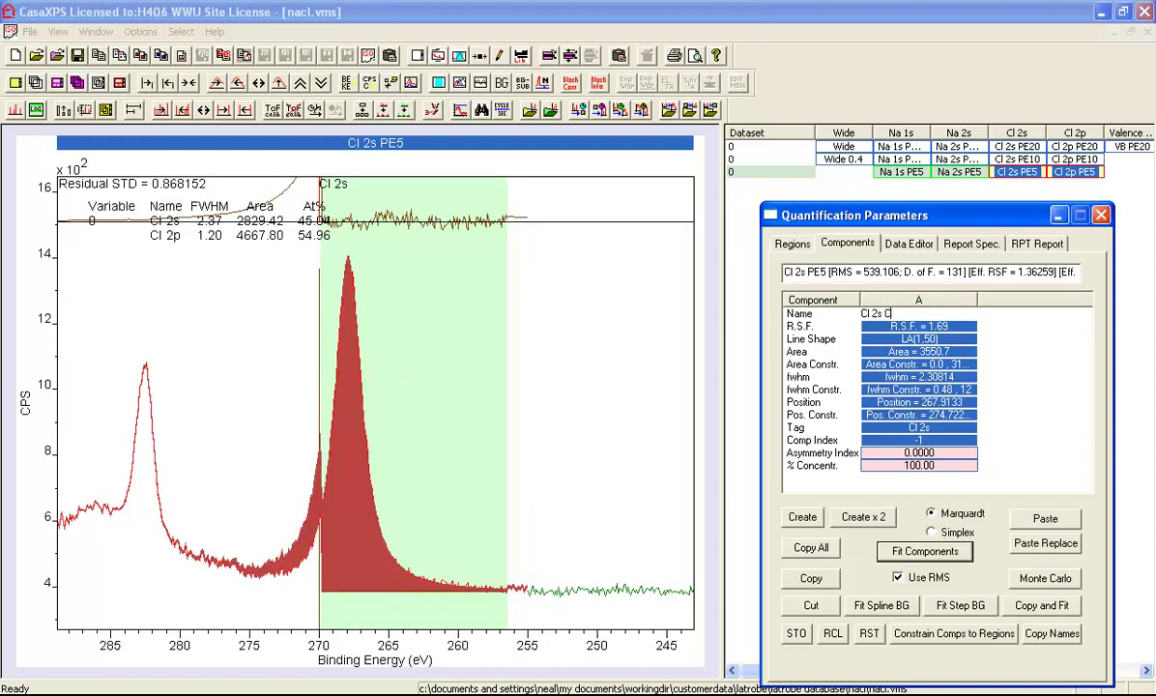
key(Return)
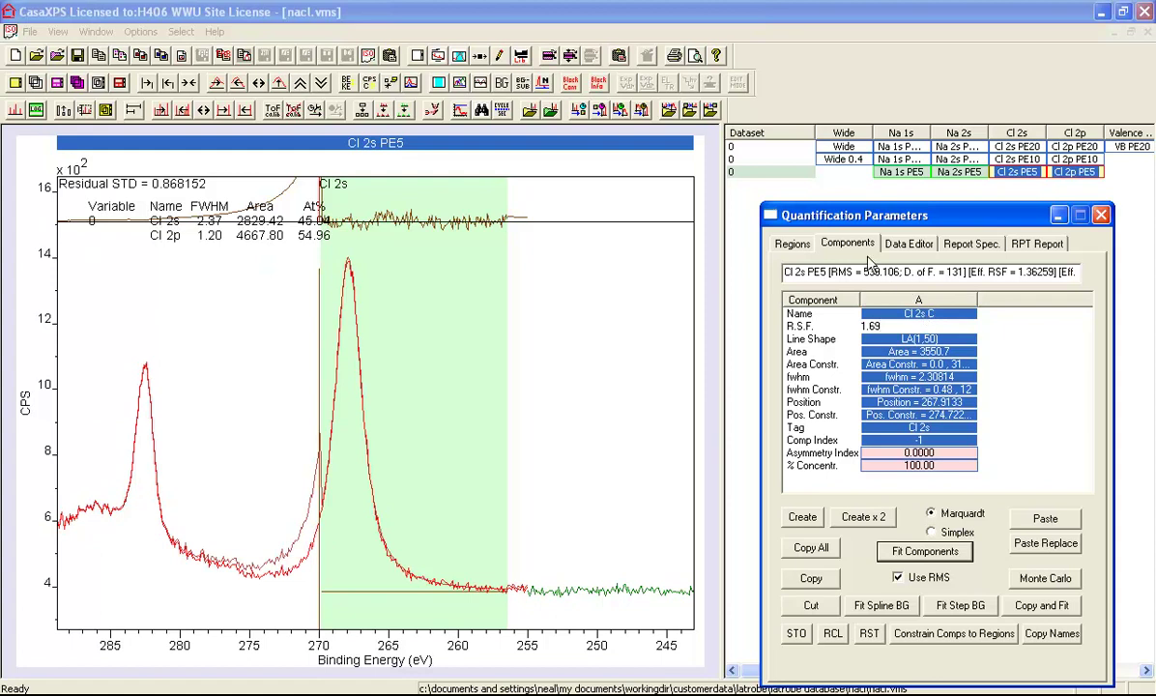
click(792, 243)
click(906, 311)
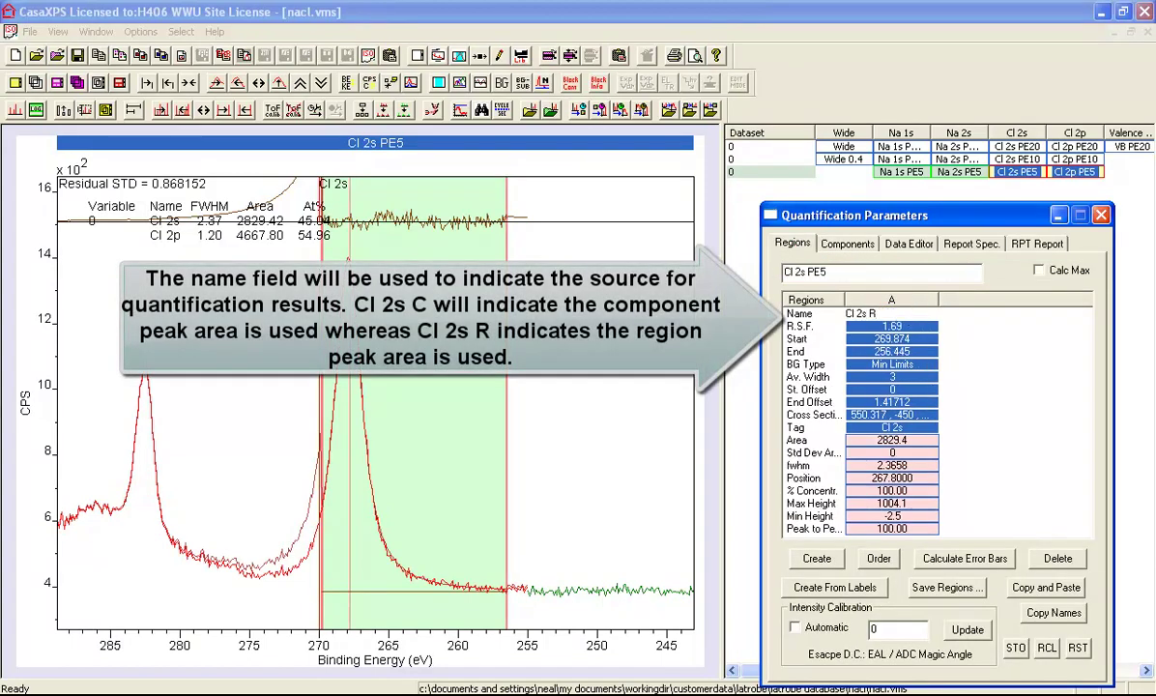
key(Return)
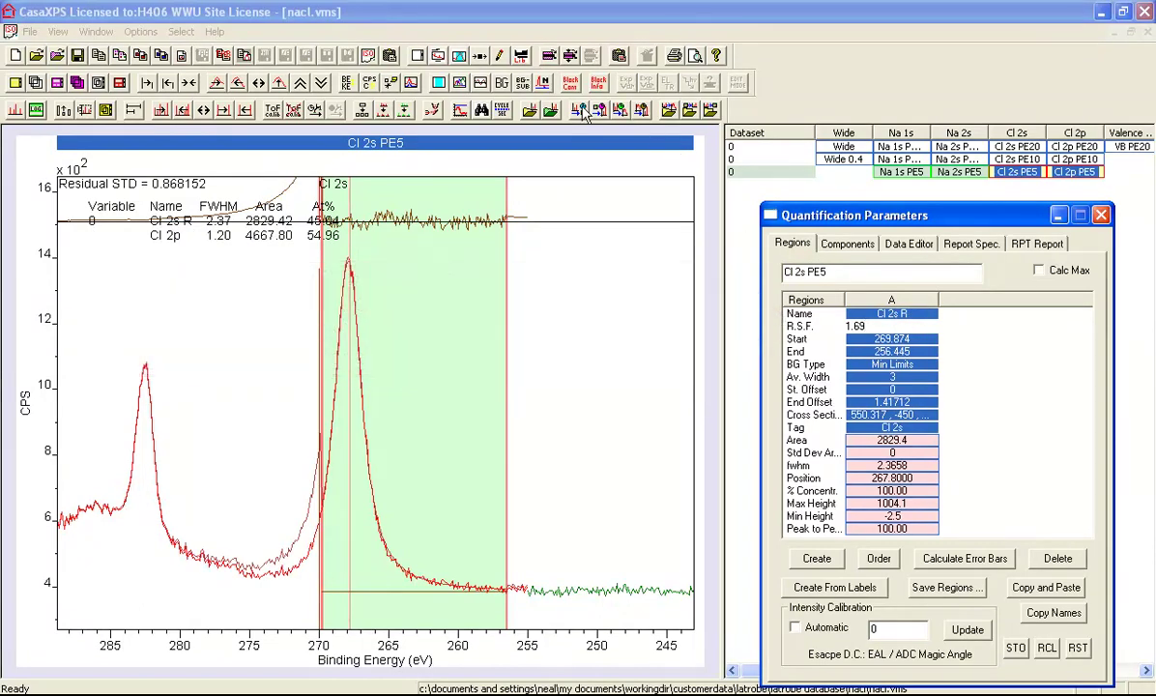
Step: Display the Cl 2p PE5 spectrum and move its quantification table lower in the plot
click(1074, 174)
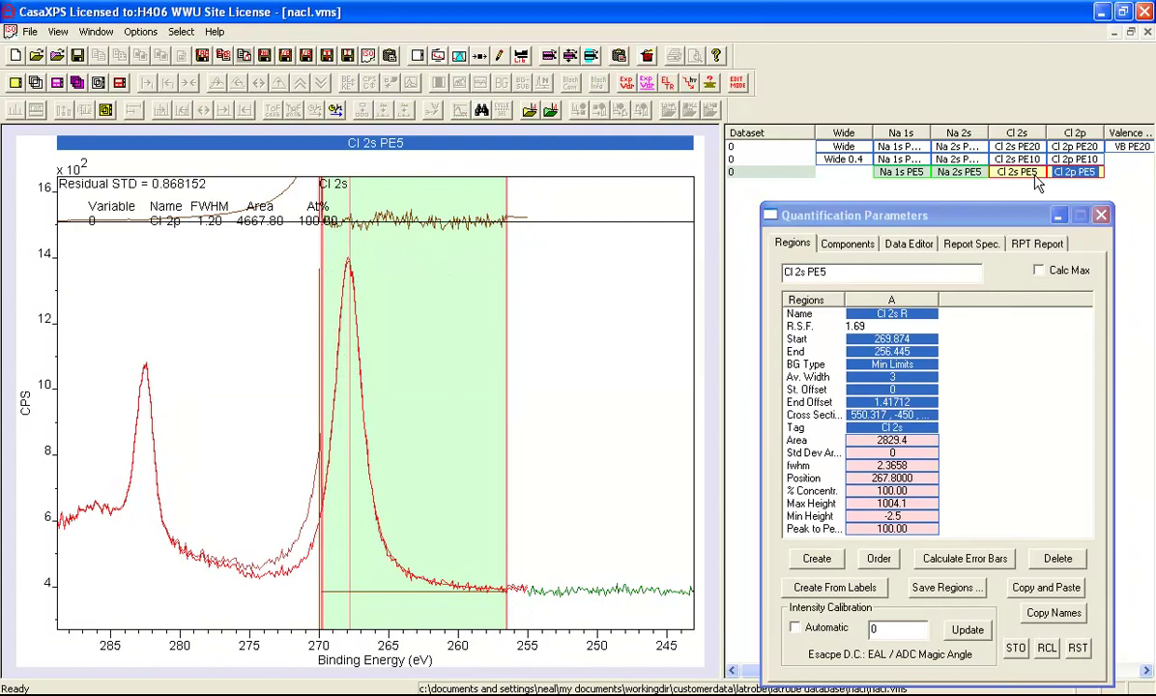
click(35, 82)
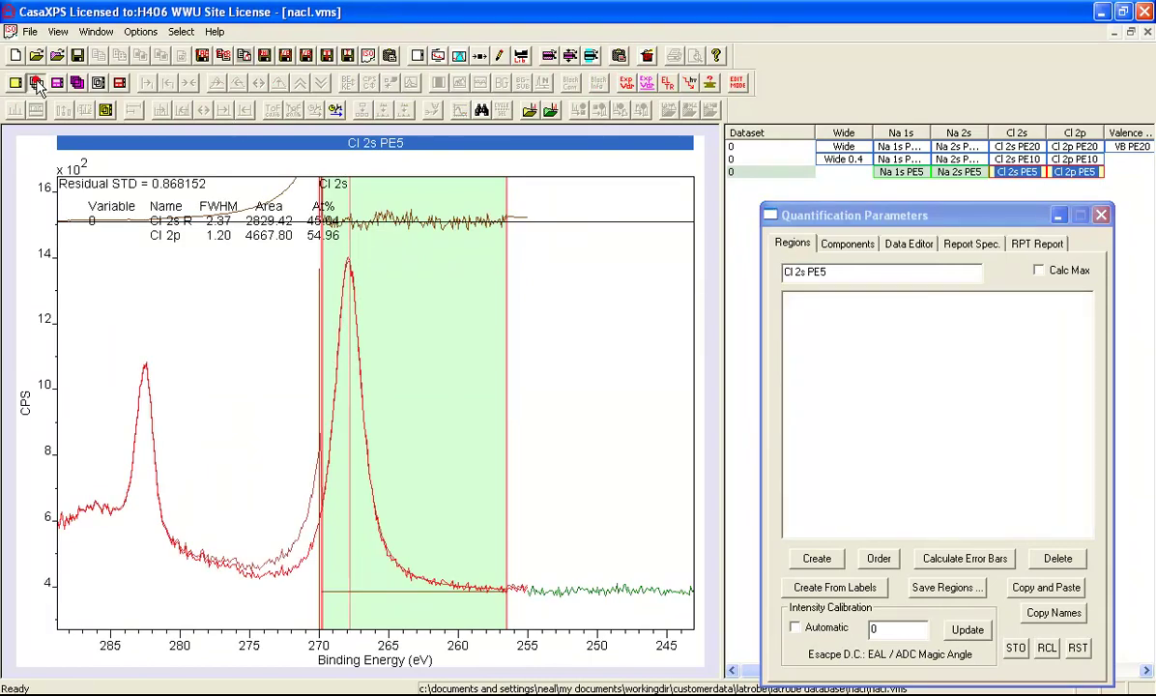
click(479, 56)
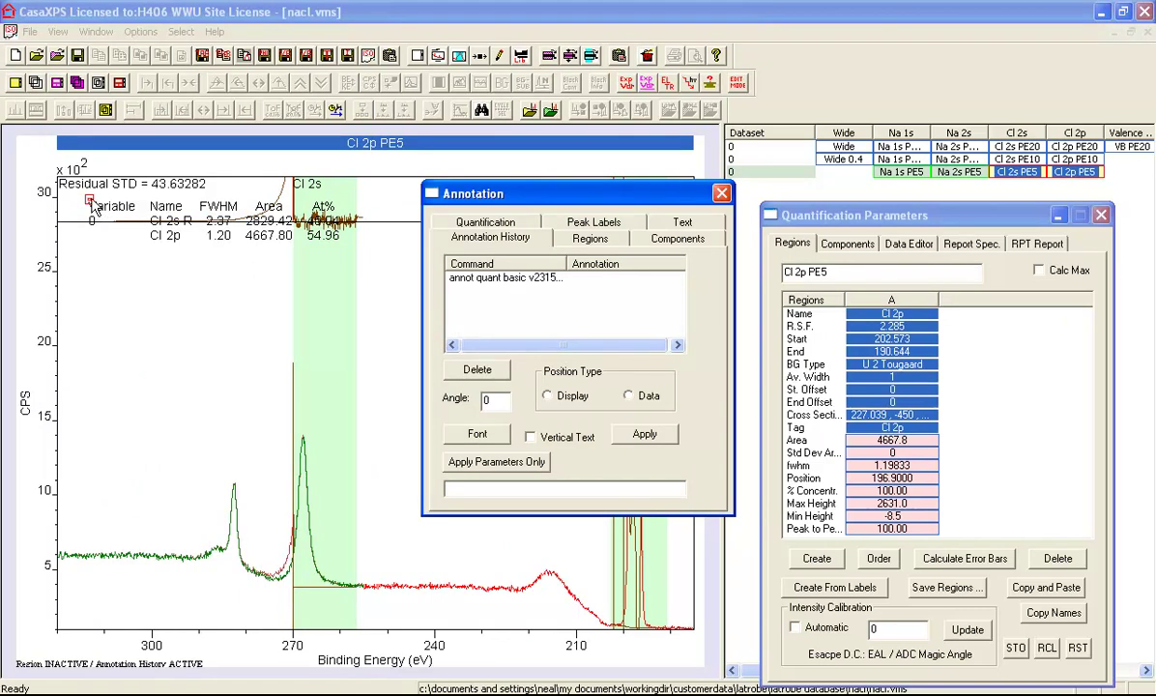
drag(92, 203, 84, 266)
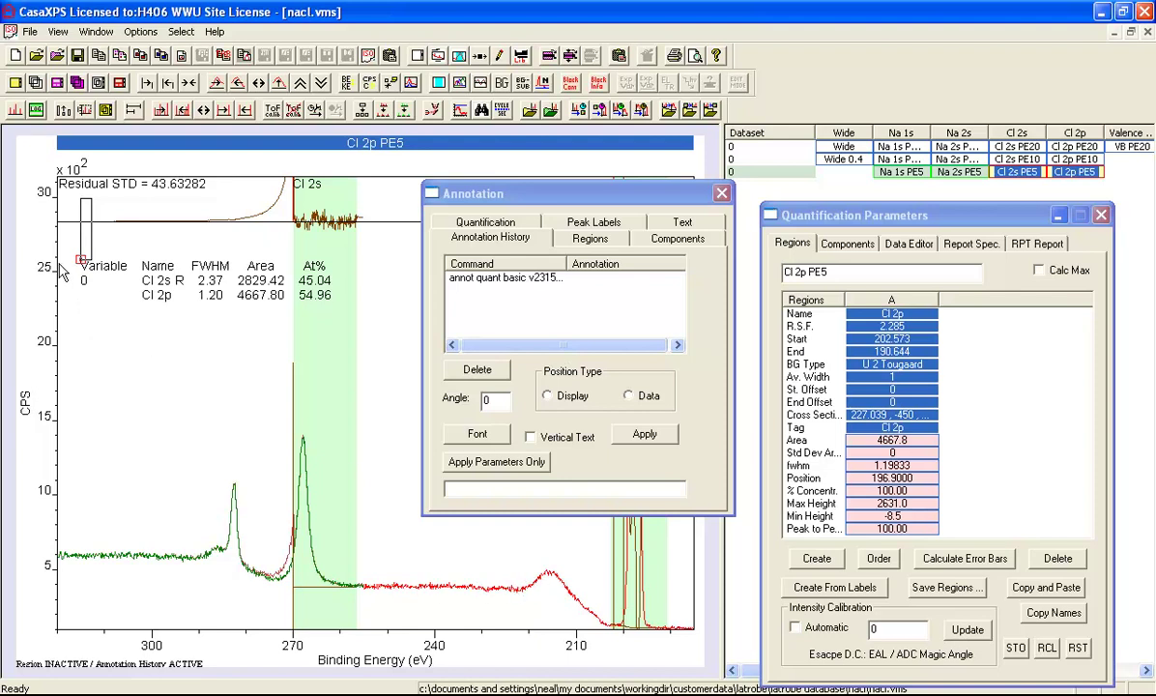
Step: Show the Cl 2s PE5 spectrum with the Annotation dialog reopened beside the plot
ctrl+click(1010, 172)
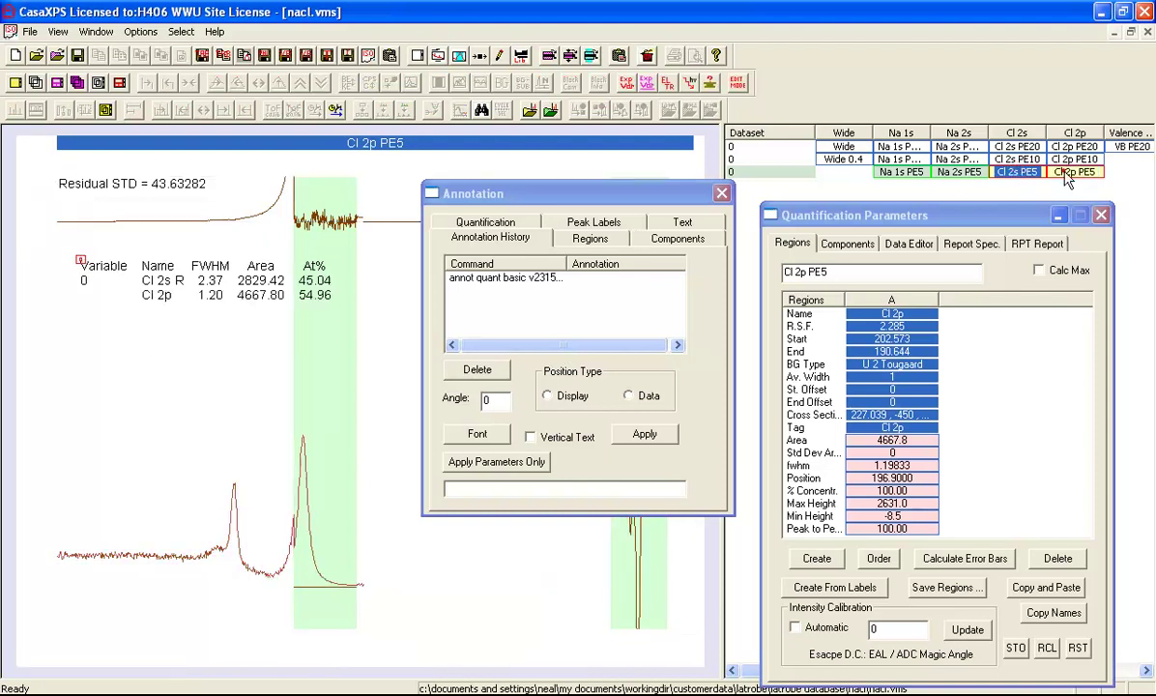
click(34, 82)
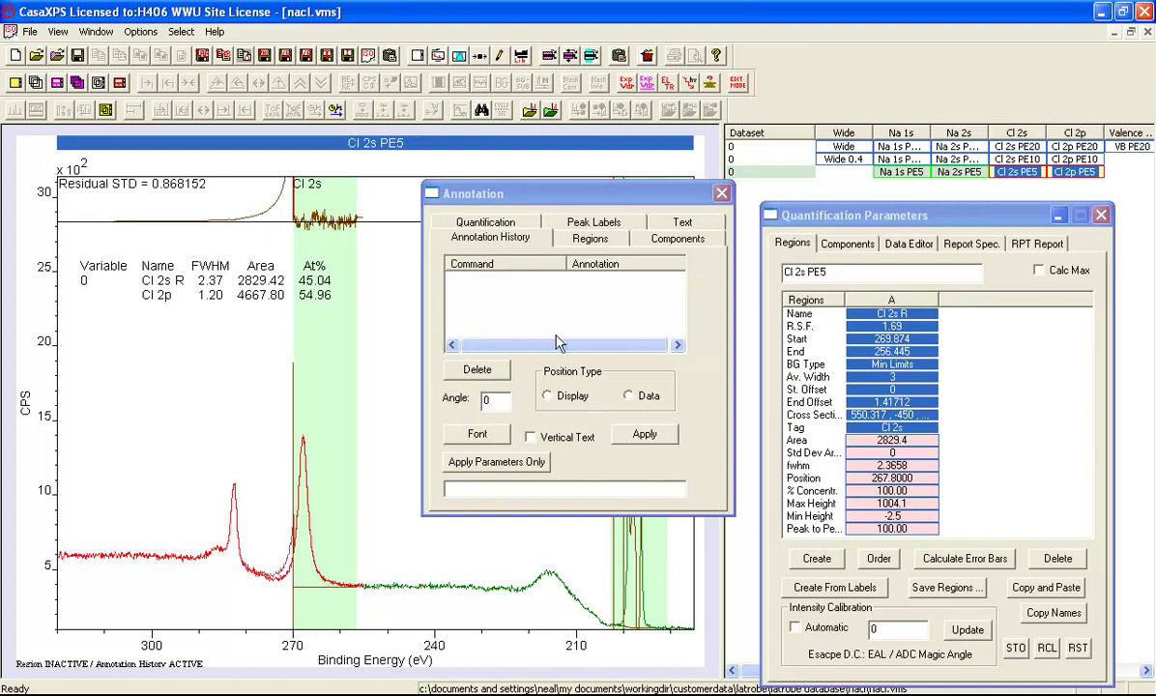
click(721, 194)
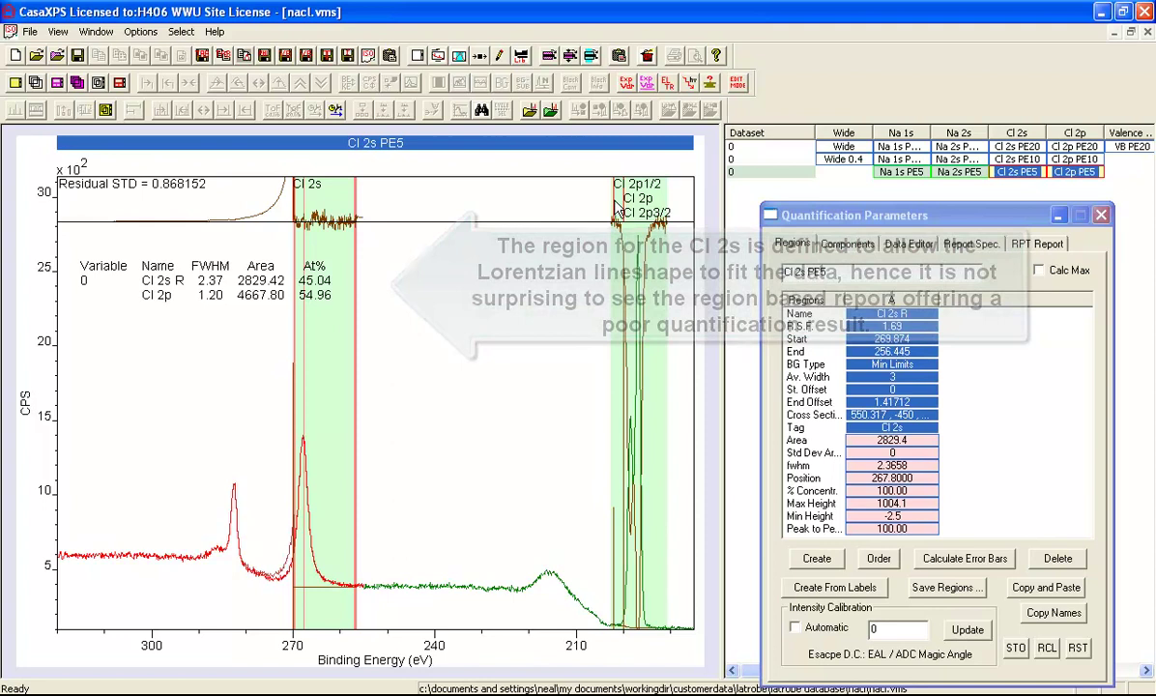
click(480, 55)
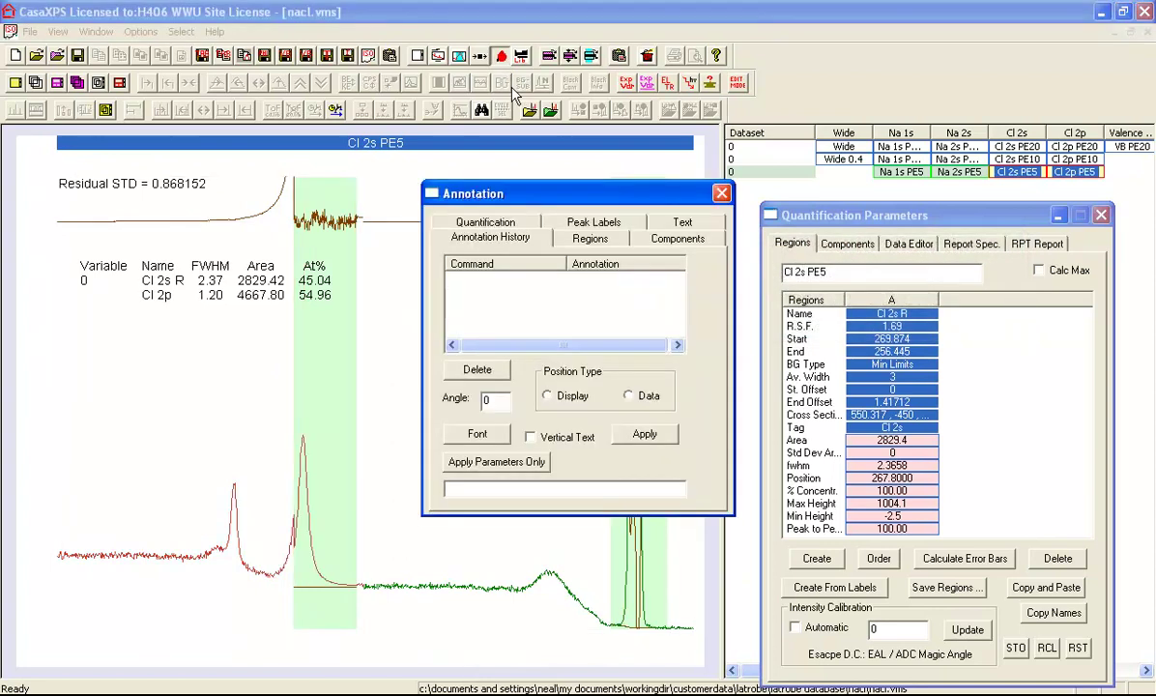
drag(565, 193, 857, 197)
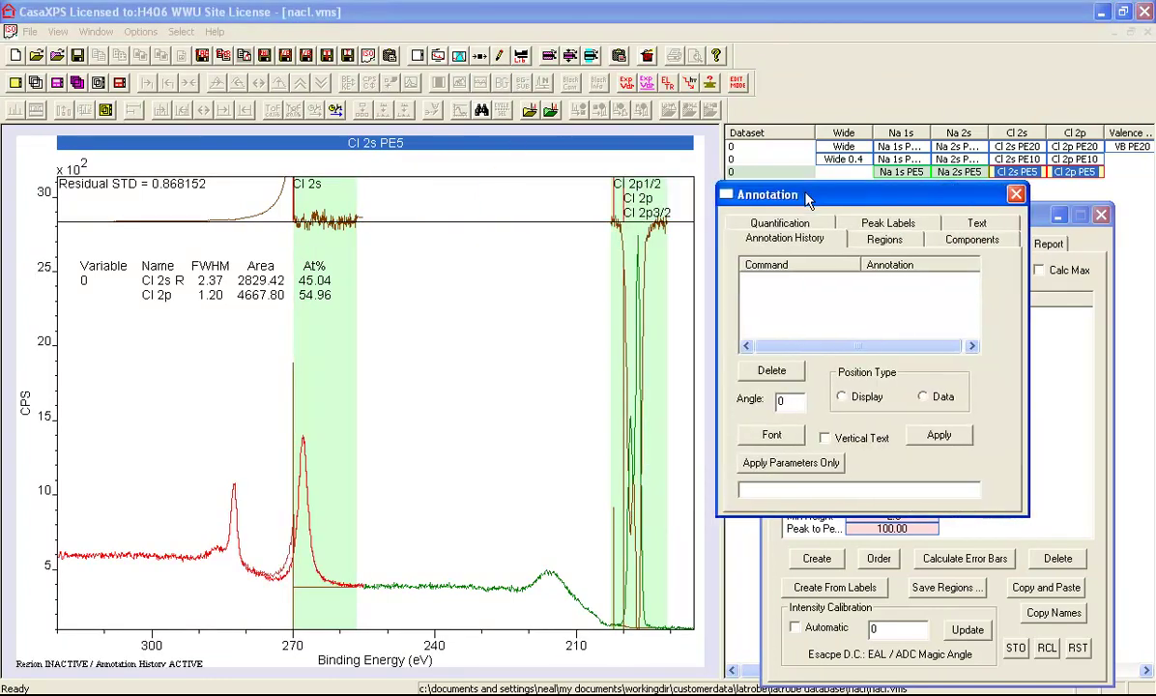
Step: Set the quantification table type to Both and place the Cl 2s C / Cl 2p table below the region table
click(769, 223)
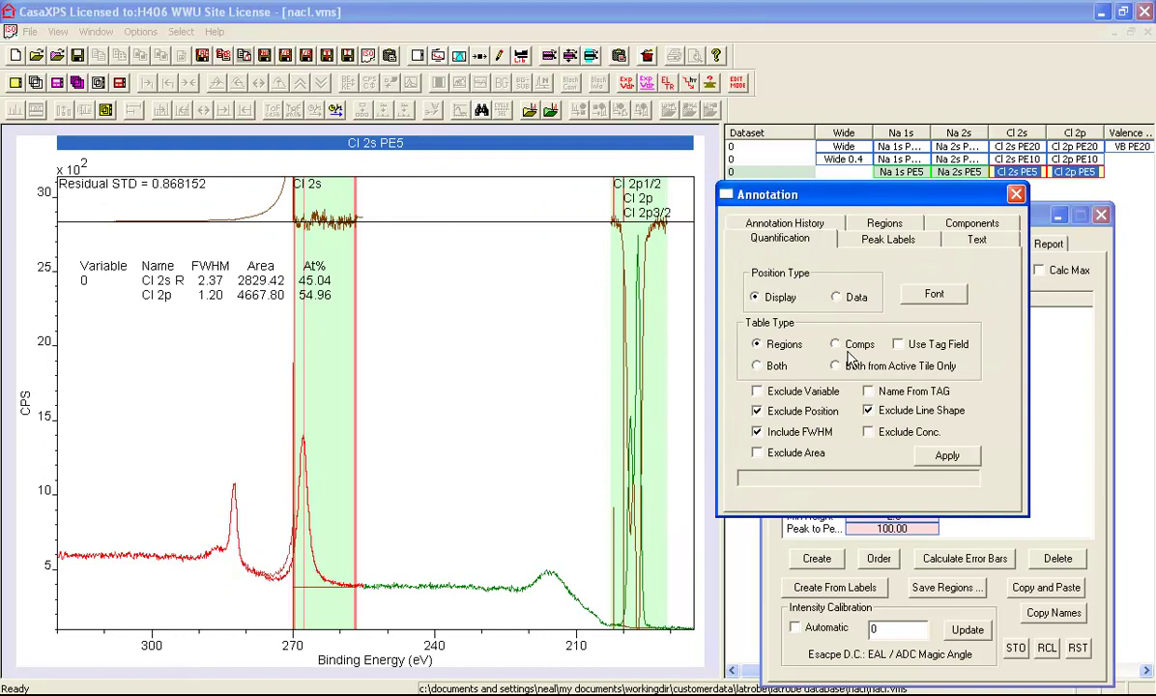
click(776, 366)
click(945, 457)
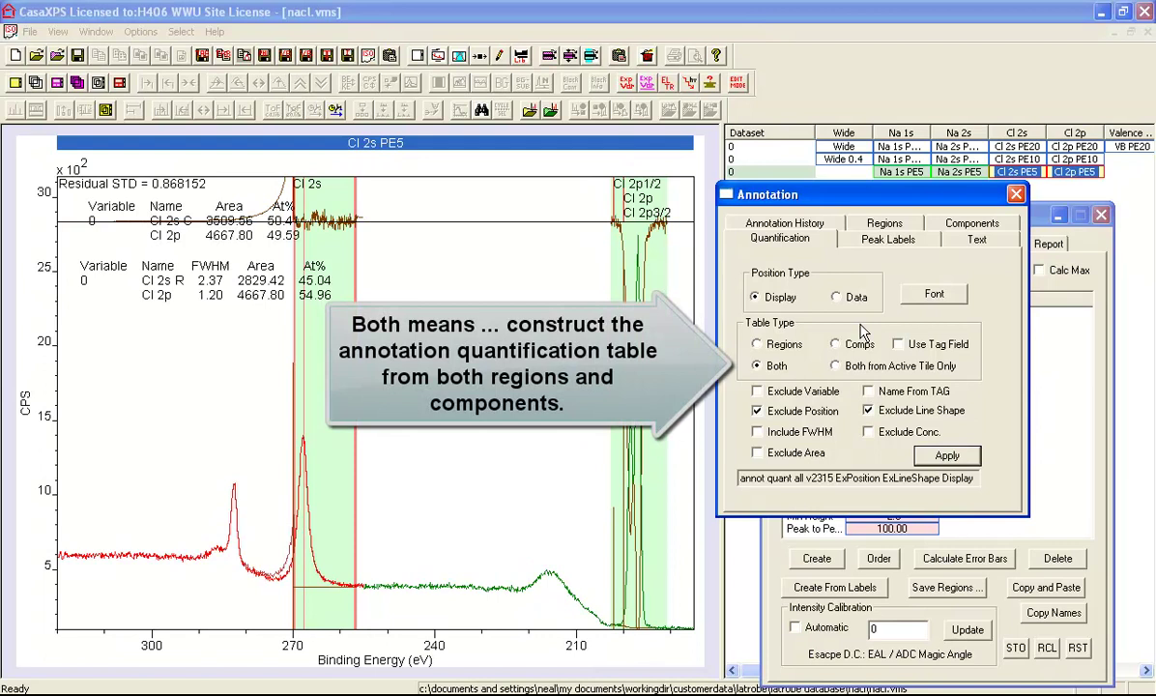
drag(89, 206, 85, 338)
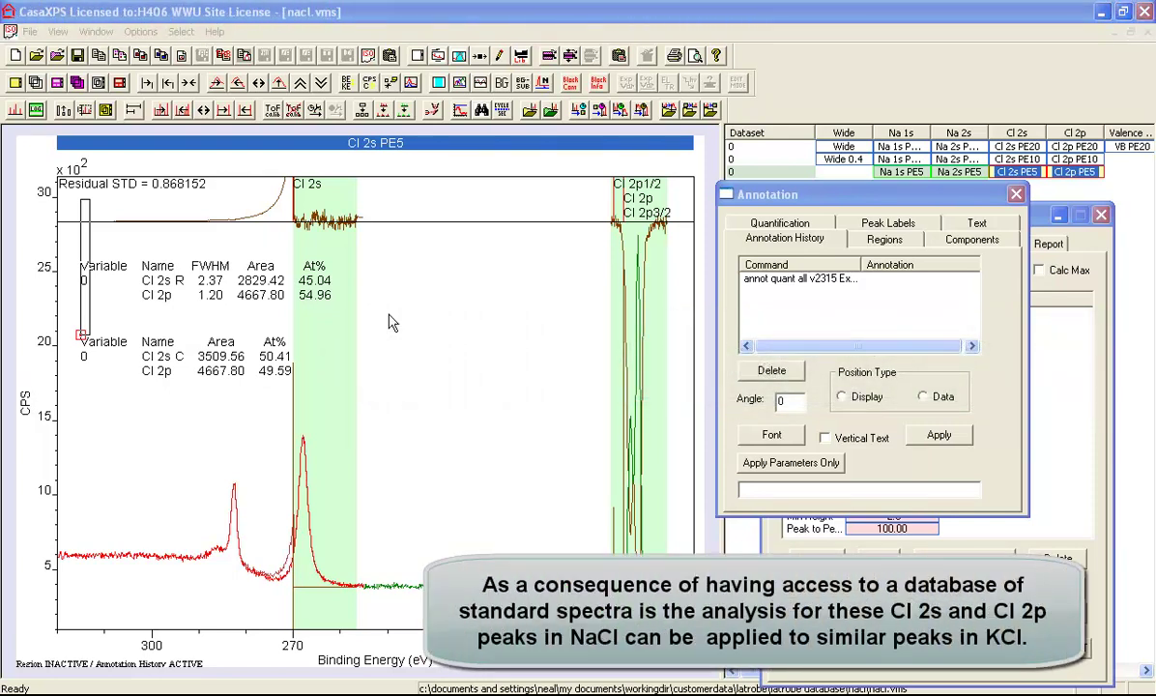
Step: Tile nacl.vms above kcl.vms, close both dialogs, and select NaCl Cl 2s PE5 and KCl K 2p Cl2s PE5
click(100, 35)
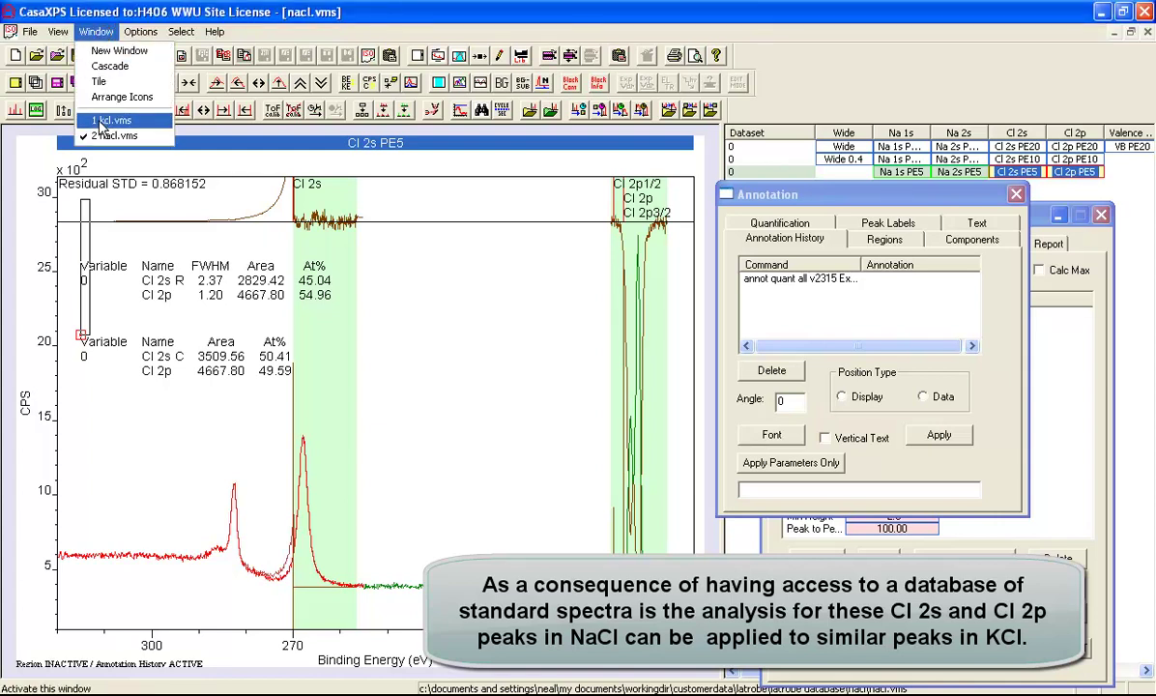
click(97, 81)
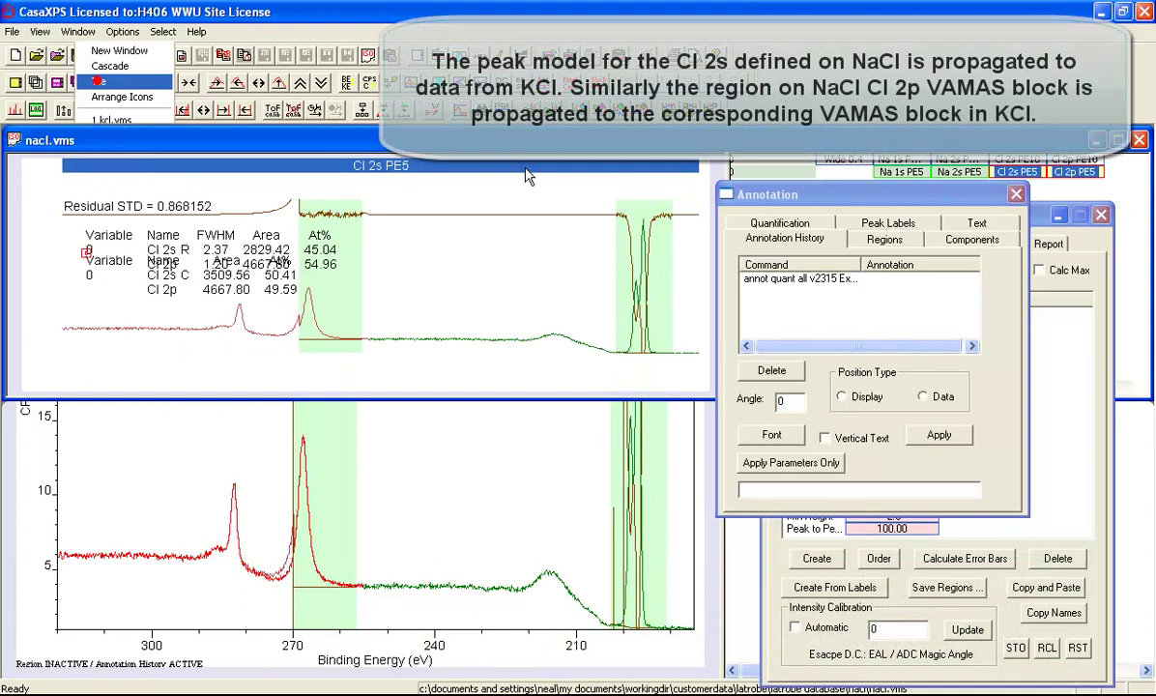
click(1016, 194)
click(1031, 198)
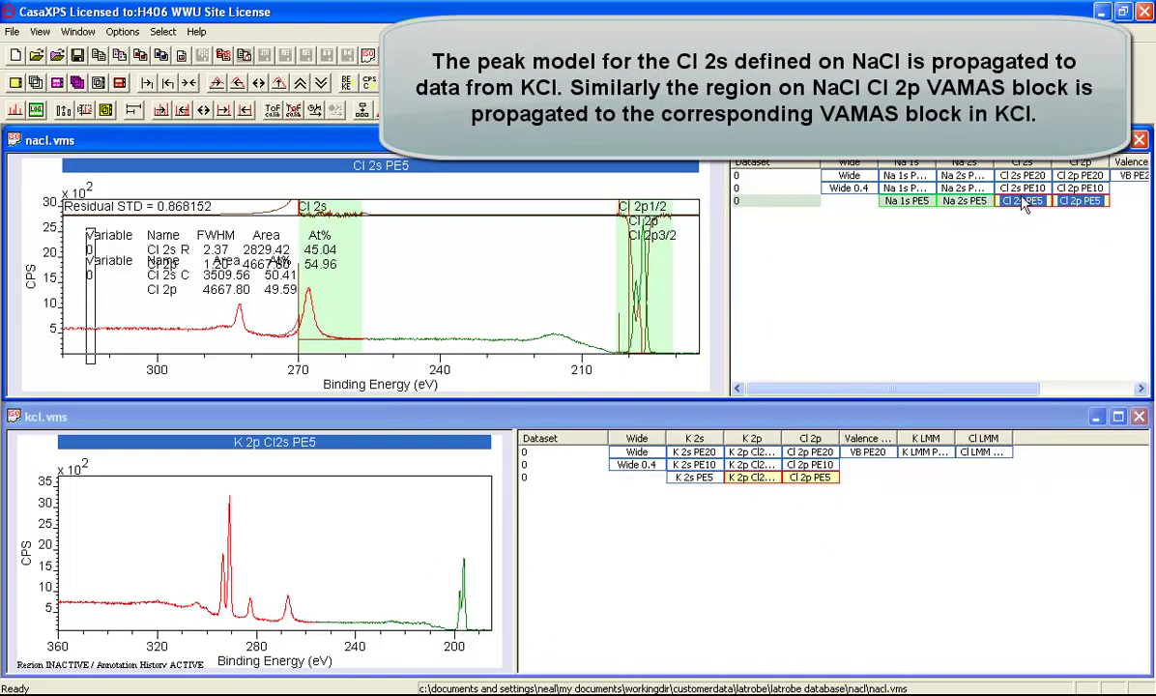
click(1023, 206)
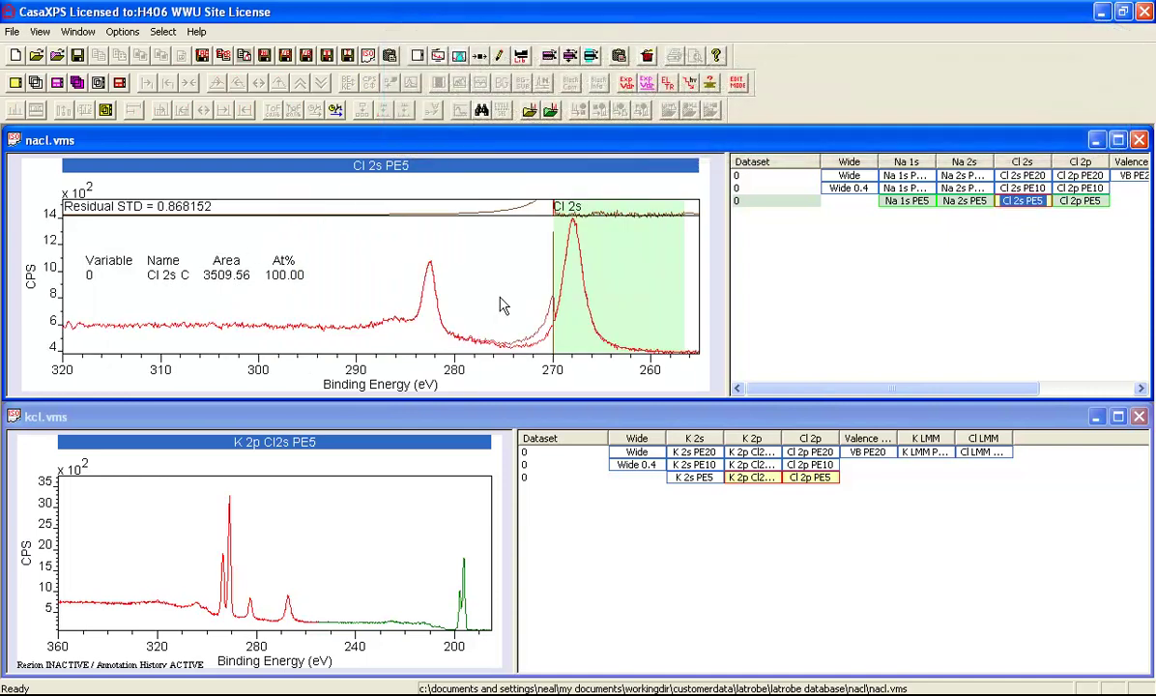
click(760, 478)
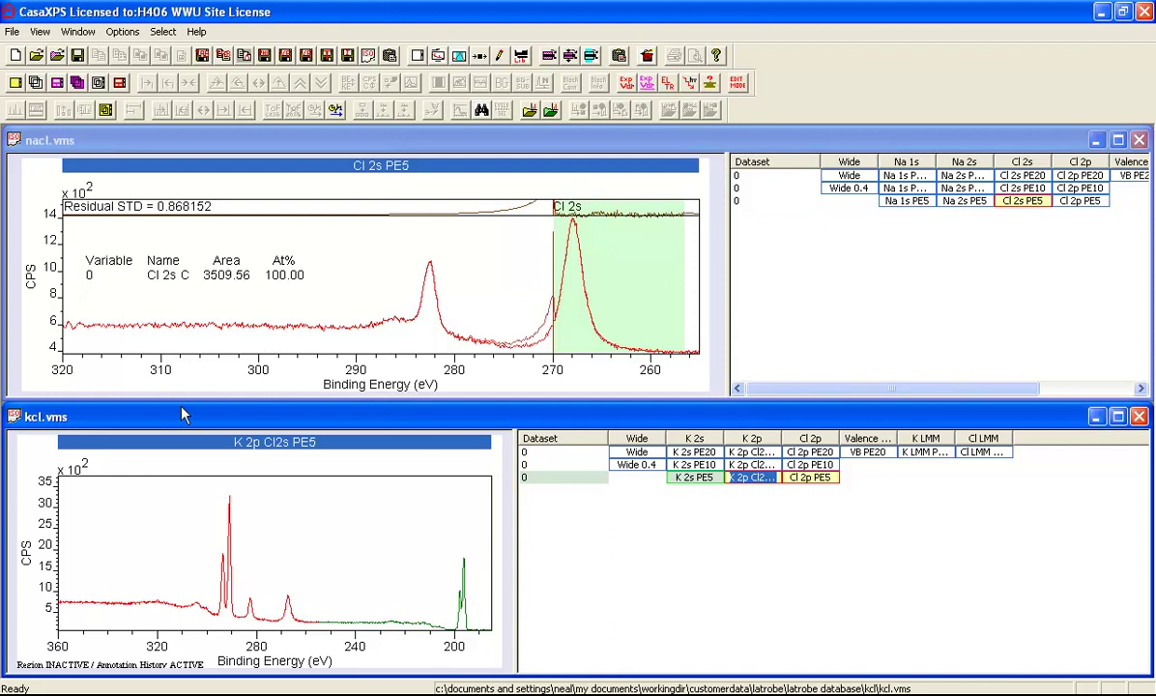
Step: Propagate the NaCl Cl 2s regions, components and annotation to the KCl K 2p Cl2s PE5 spectrum
key(ctrl+v)
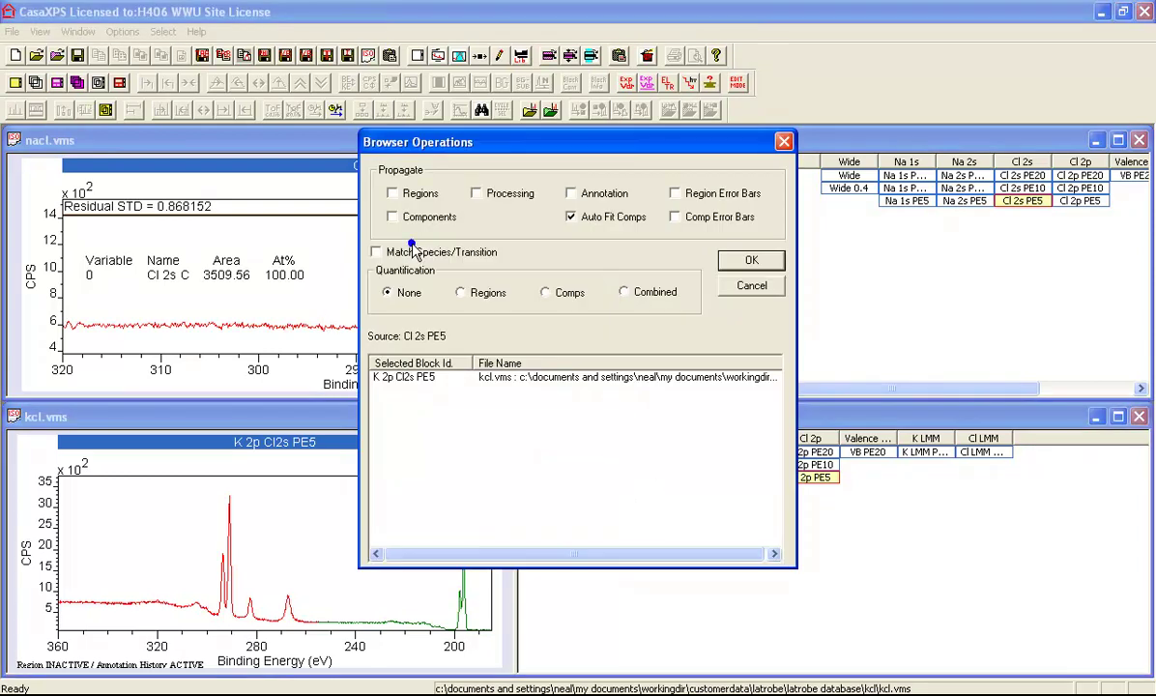
click(391, 194)
click(401, 217)
click(570, 194)
click(734, 261)
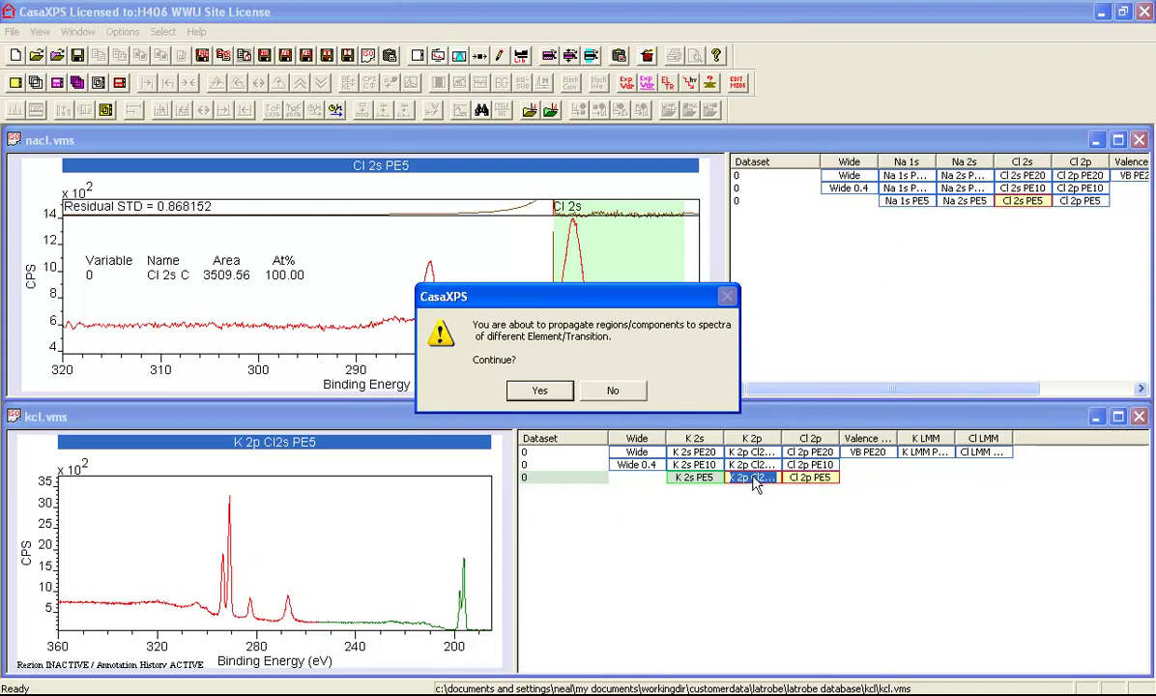
Step: Accept the cross-transition propagation, zoom on KCl's Cl 2s peak, and refit it alone to area 2047.7
click(540, 392)
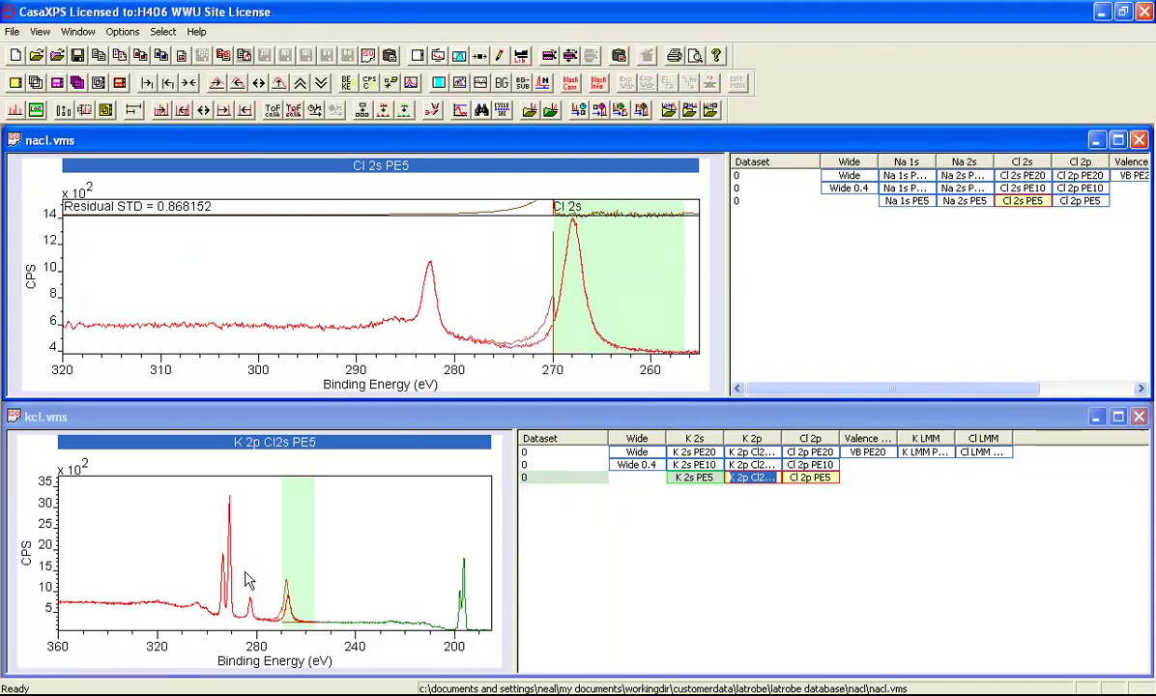
drag(239, 553, 352, 609)
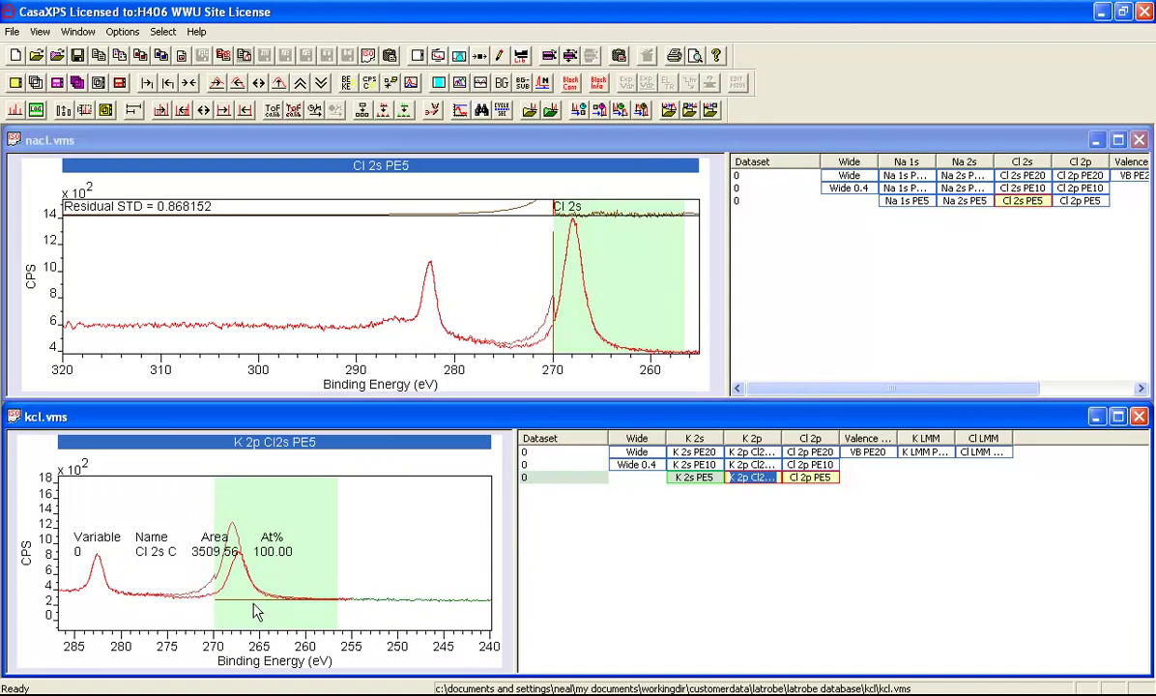
click(437, 56)
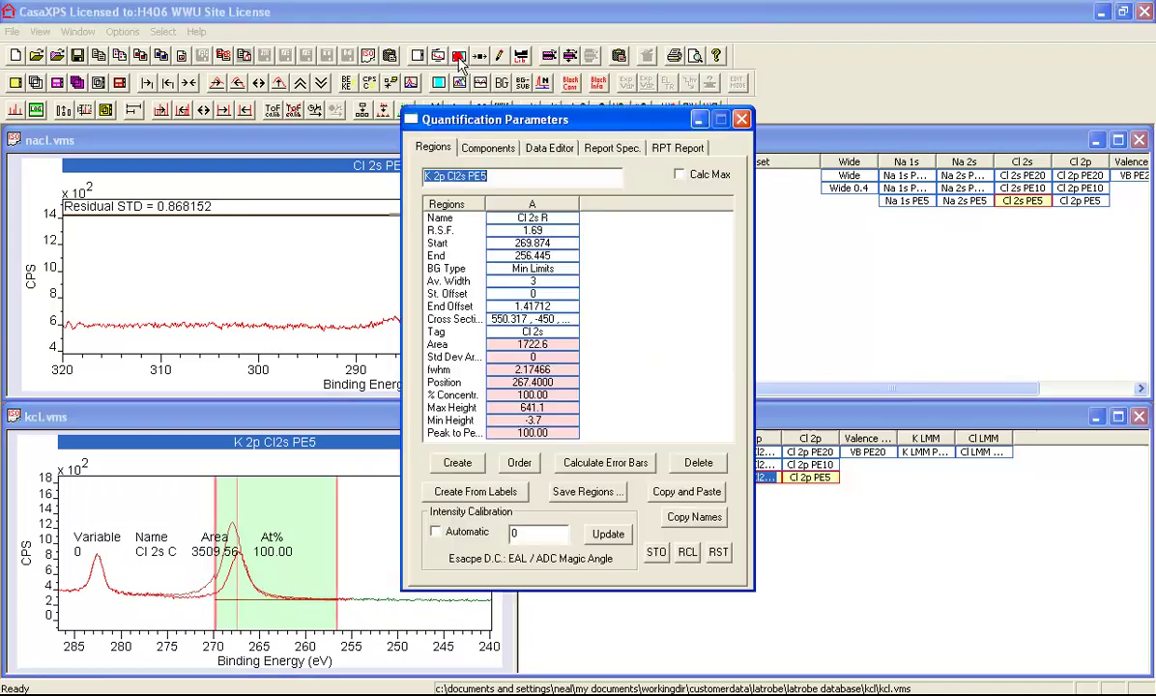
drag(444, 121, 768, 275)
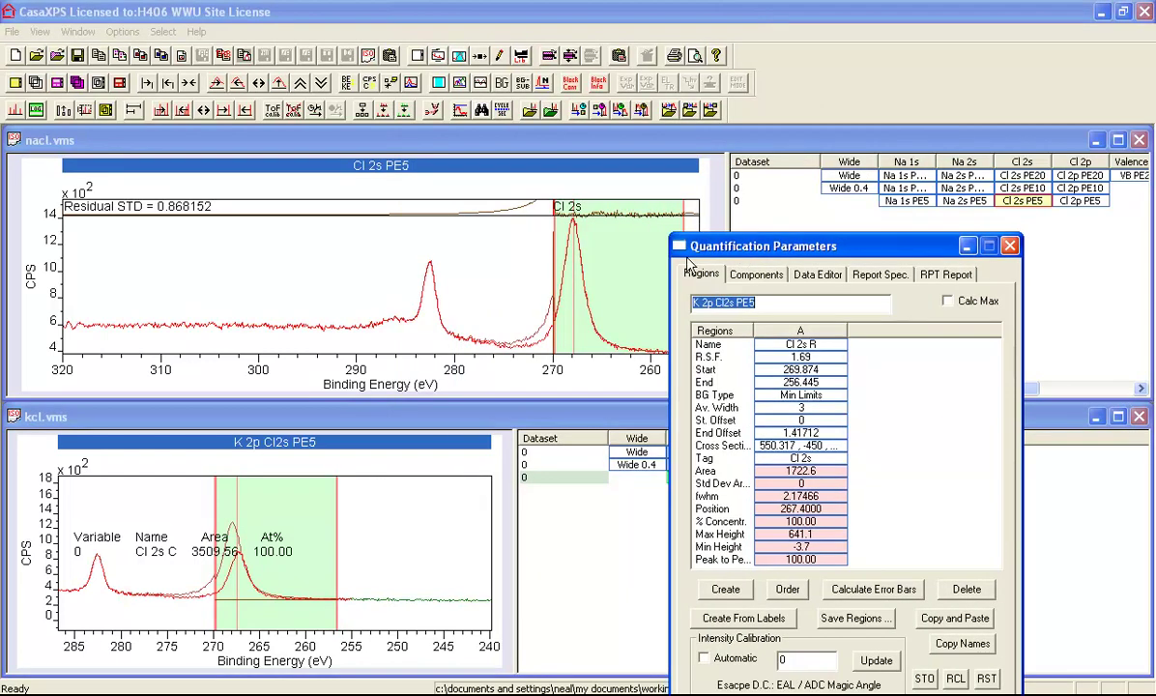
click(768, 276)
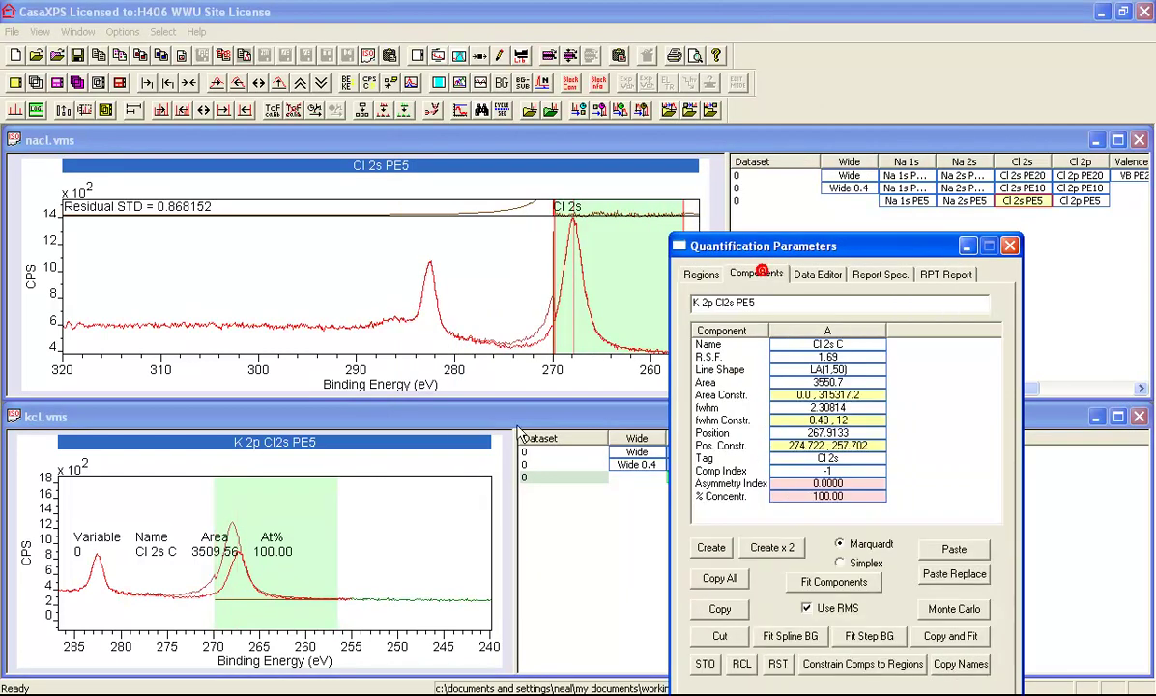
click(447, 418)
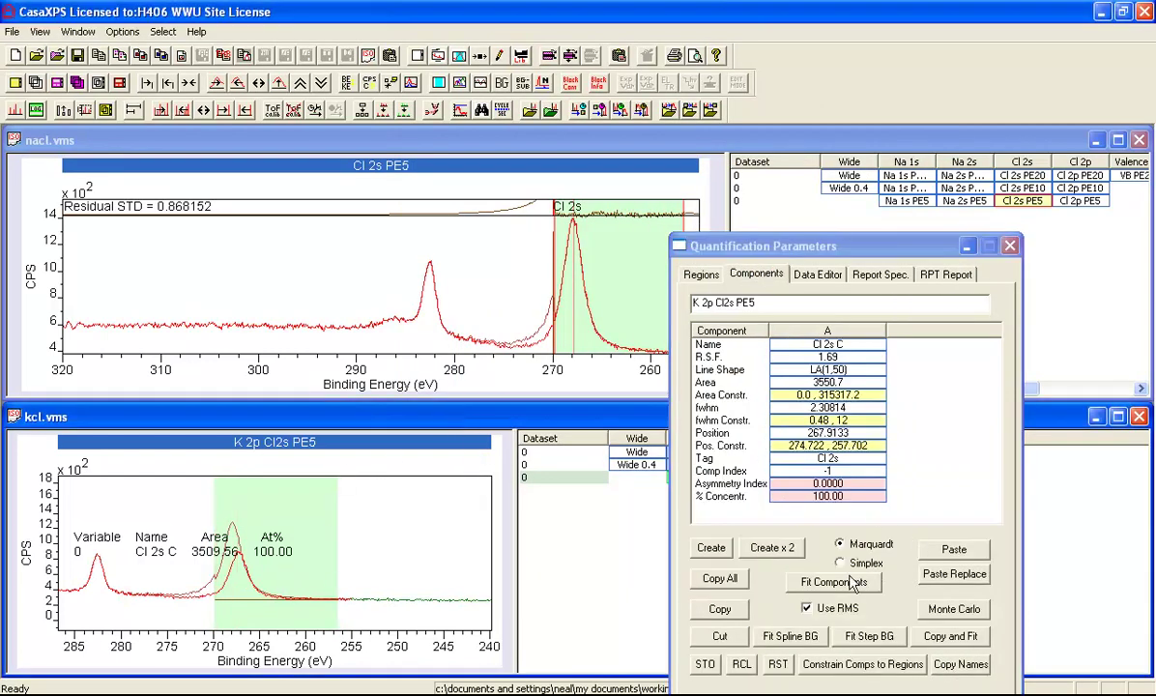
click(837, 584)
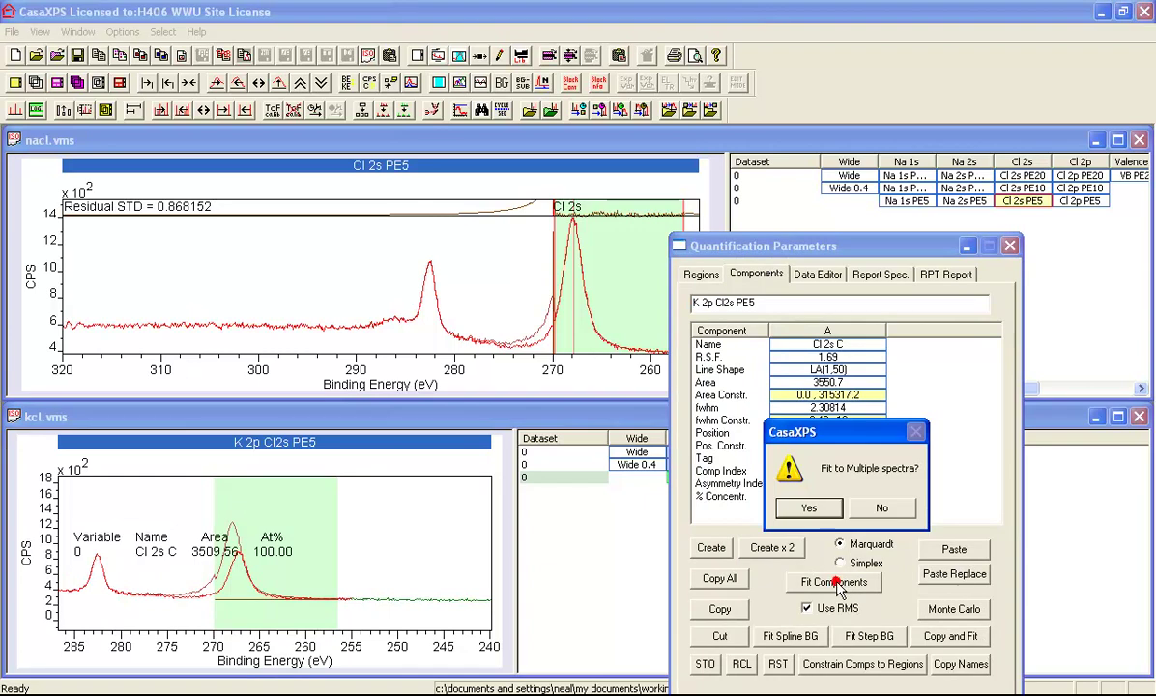
click(880, 511)
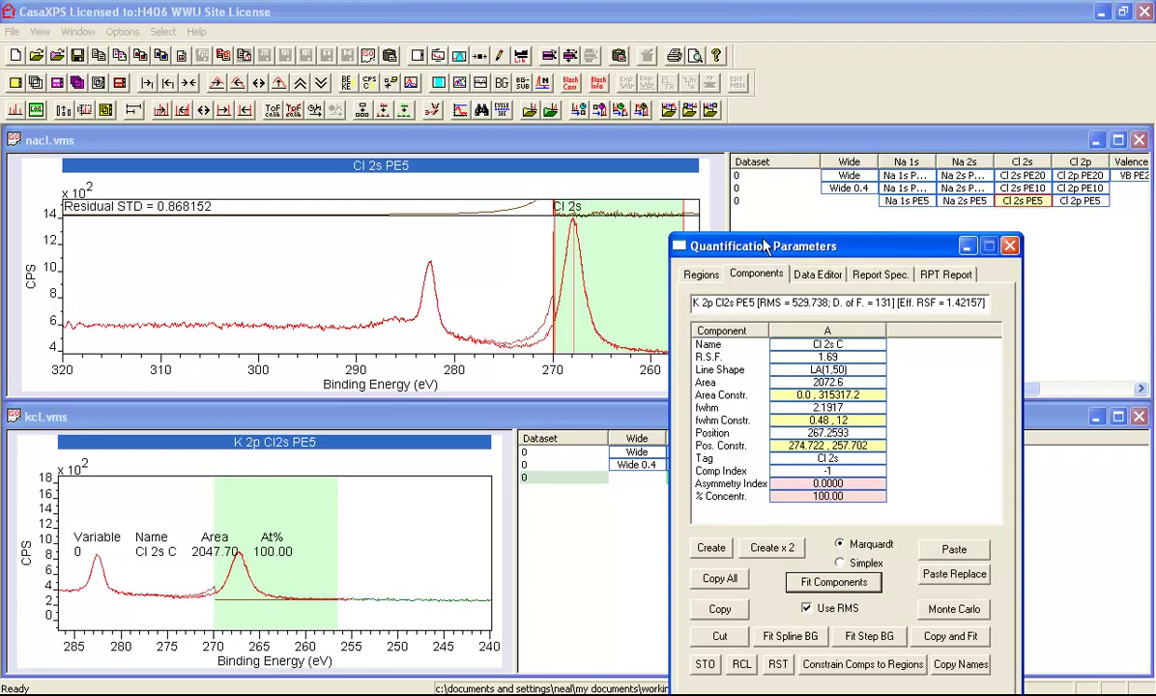
drag(763, 252, 926, 221)
Step: Copy the NaCl Cl 2p region and annotation, without components, onto KCl Cl 2p PE5, then maximize kcl.vms
click(810, 478)
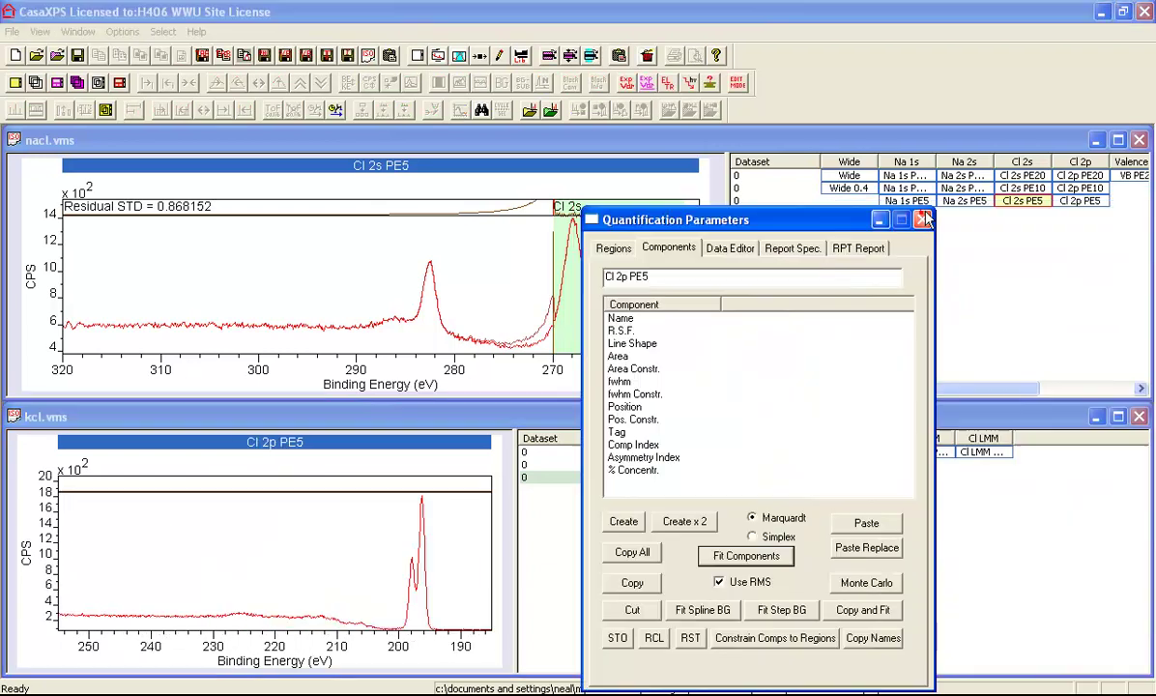
click(920, 212)
key(Right)
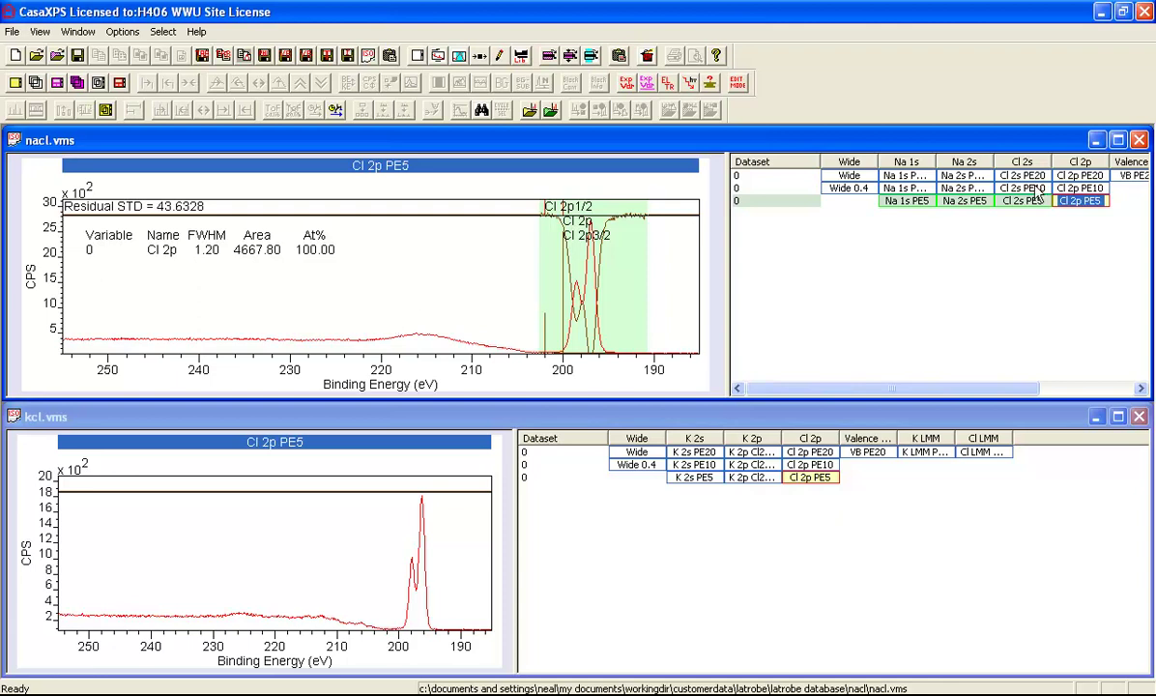
click(794, 479)
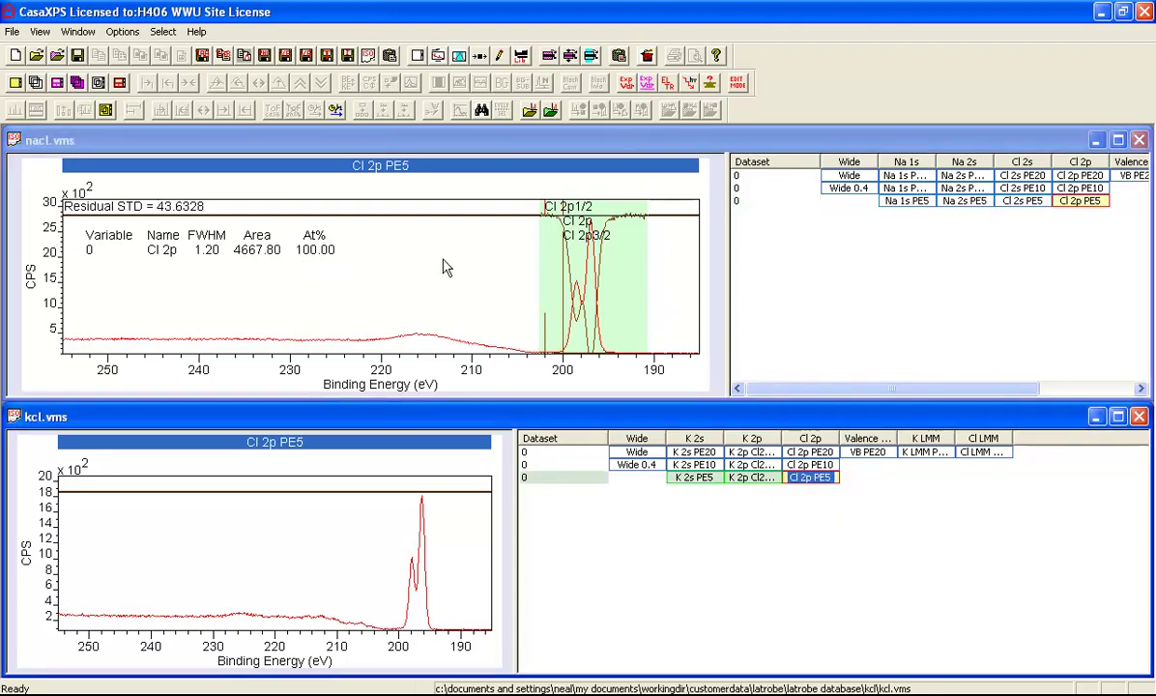
key(ctrl+v)
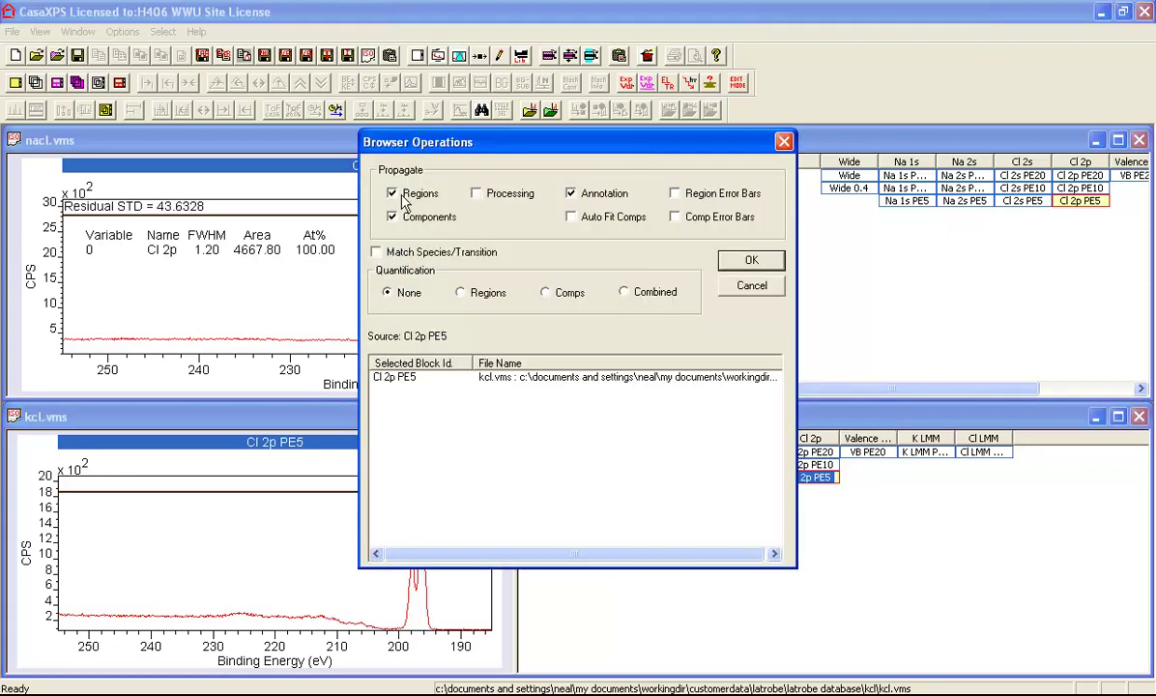
click(402, 219)
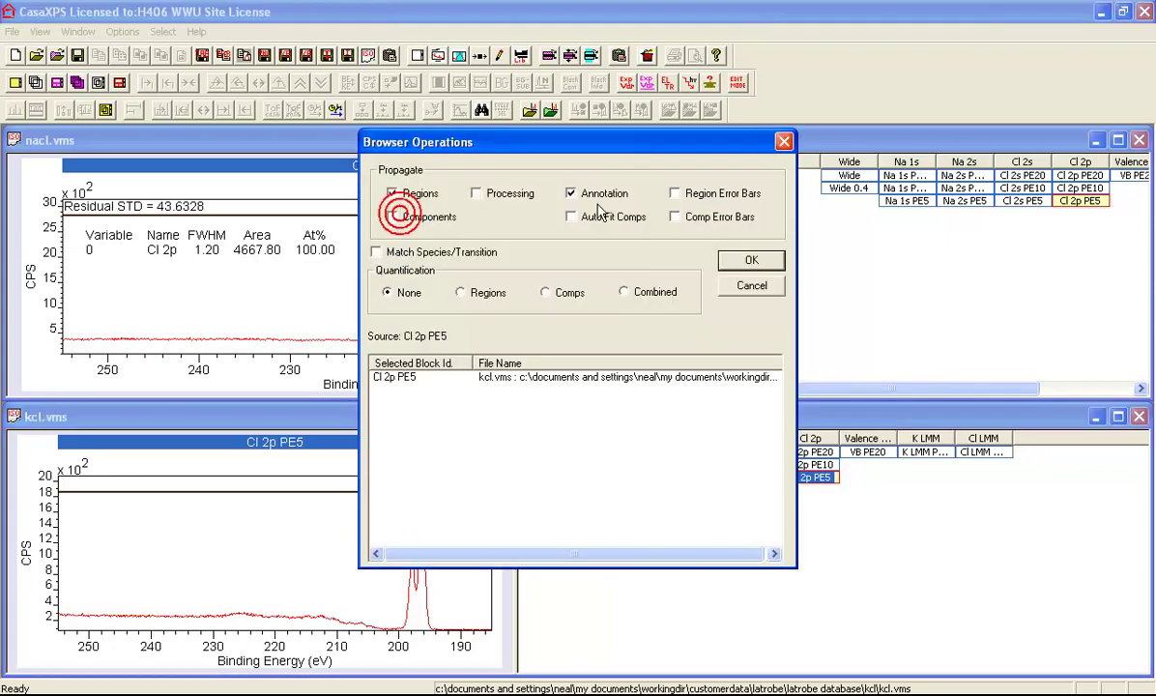
click(744, 261)
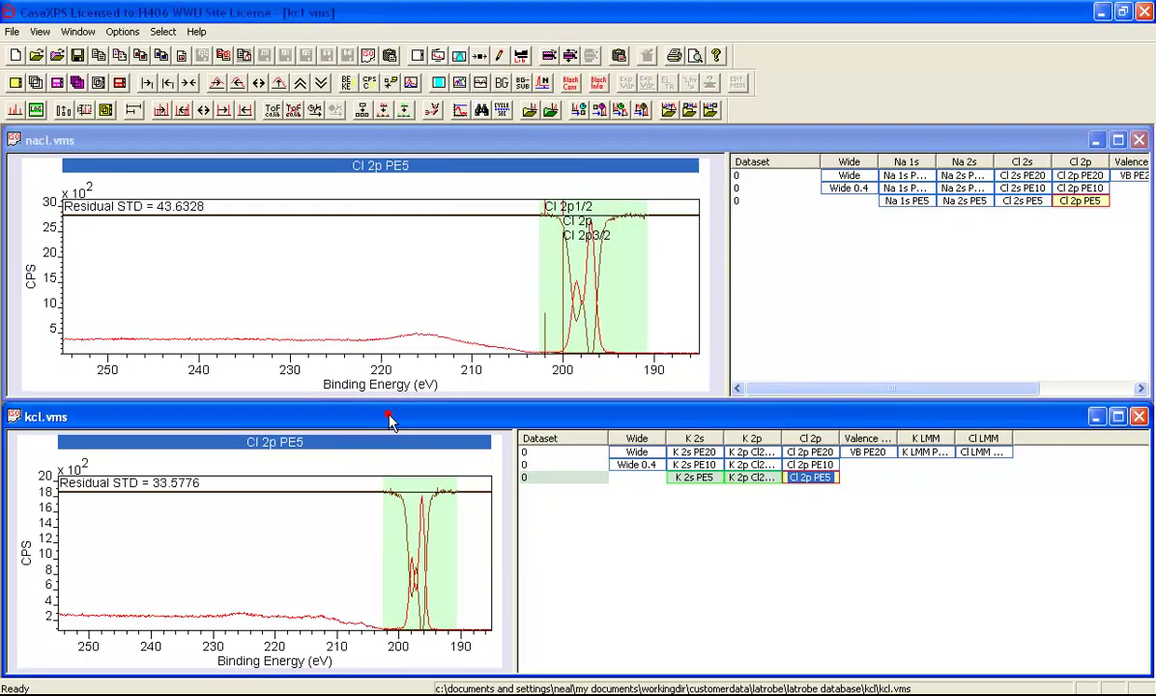
double_click(390, 422)
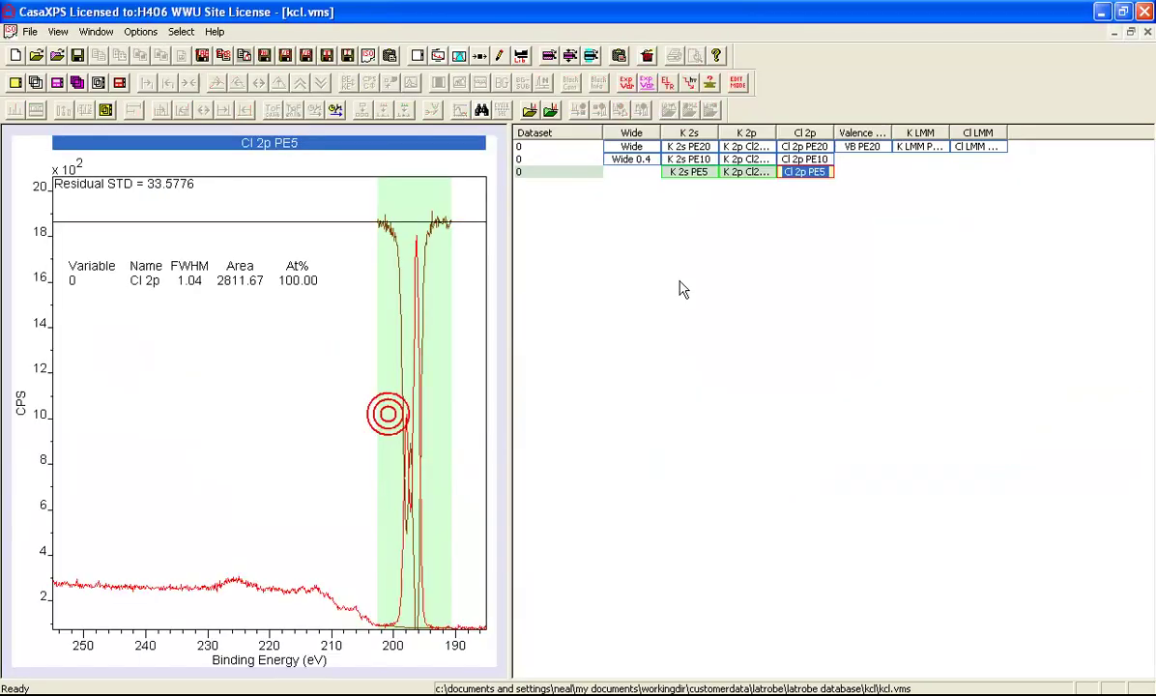
Step: Overlay the KCl K 2p Cl2s and Cl 2p PE5 spectra in a widened plot with residual traces hidden
click(742, 173)
ctrl+click(796, 173)
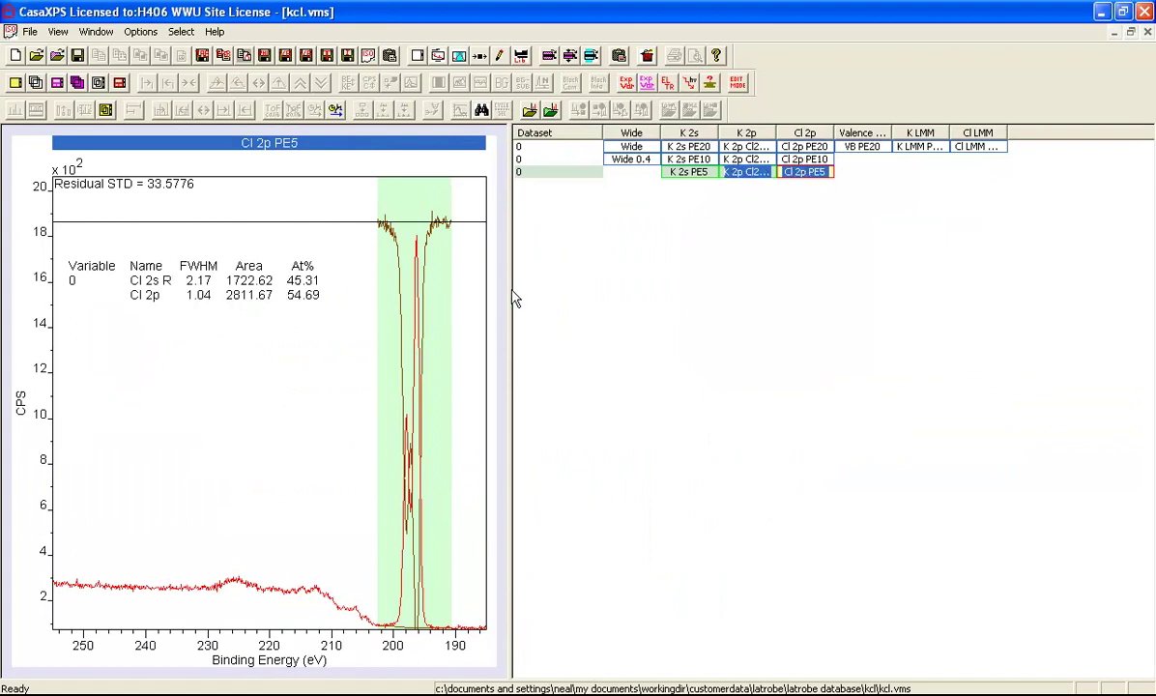
drag(511, 282, 665, 276)
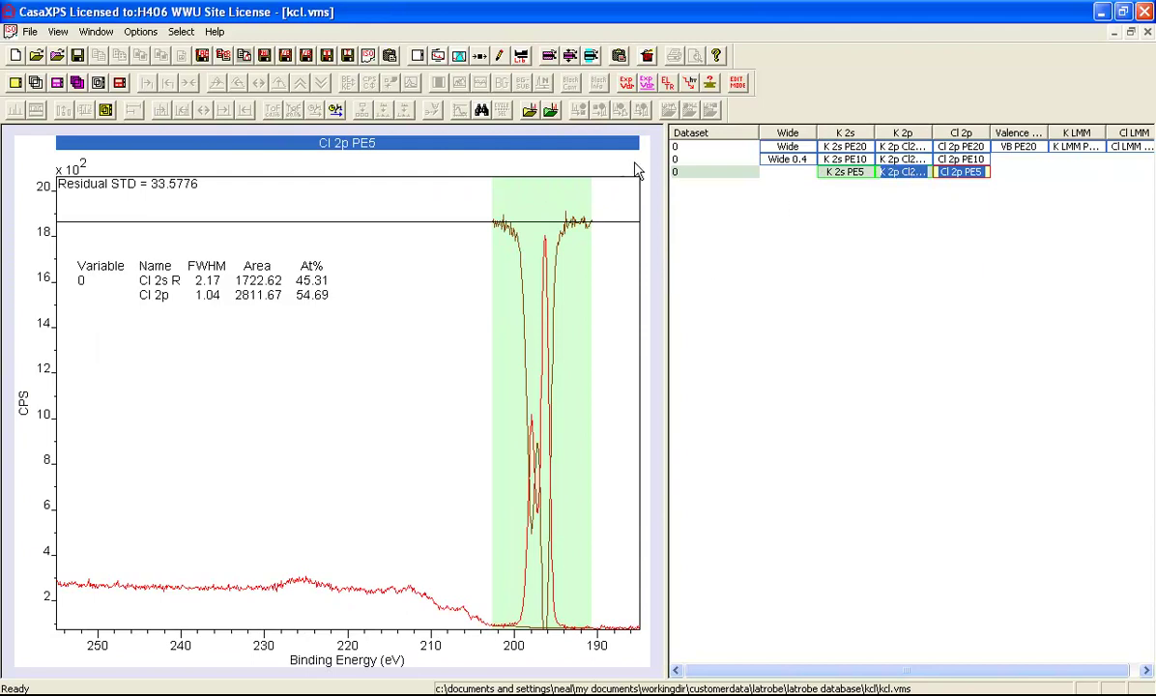
click(35, 82)
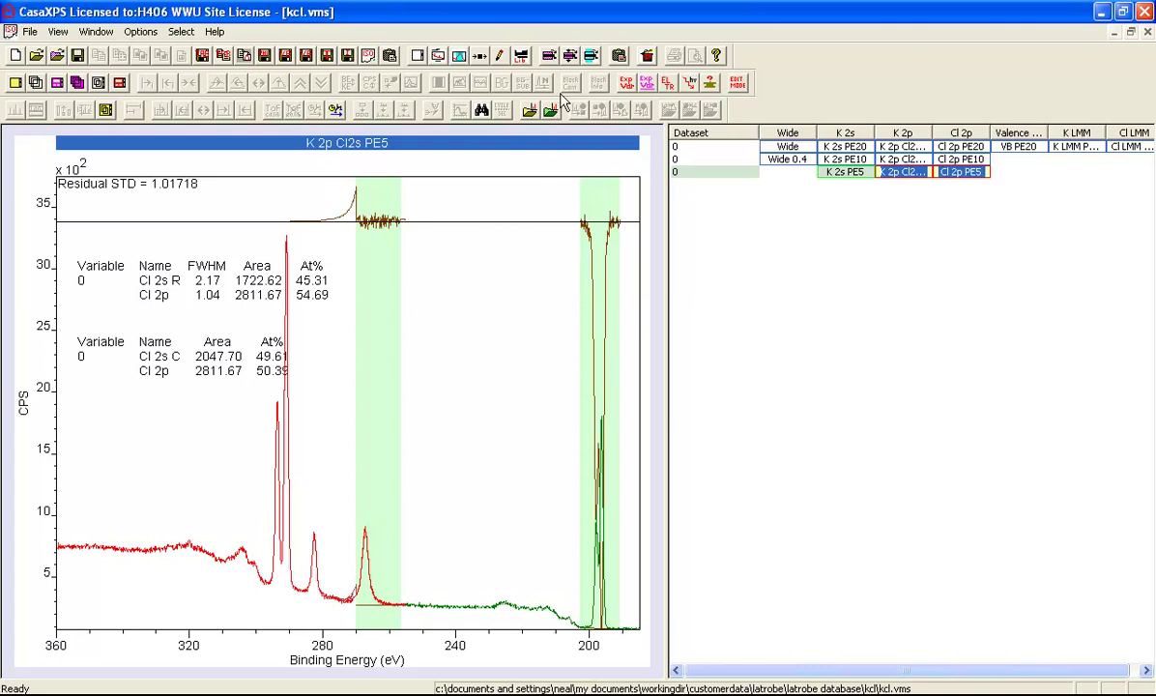
click(443, 77)
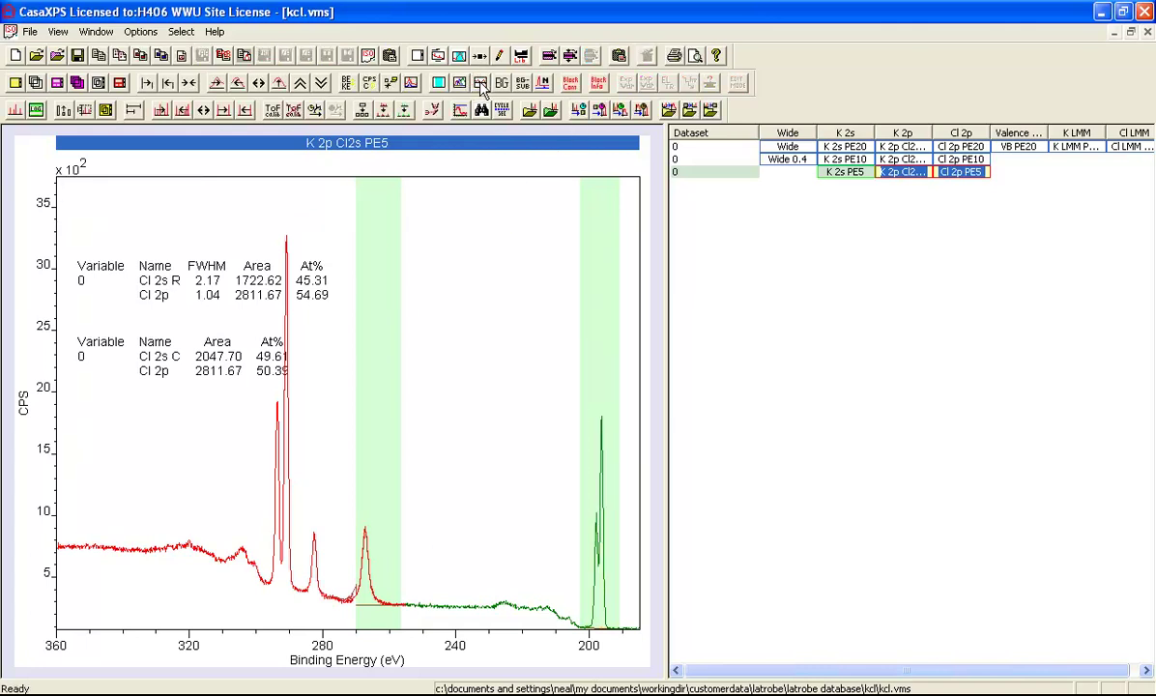
drag(667, 251, 865, 250)
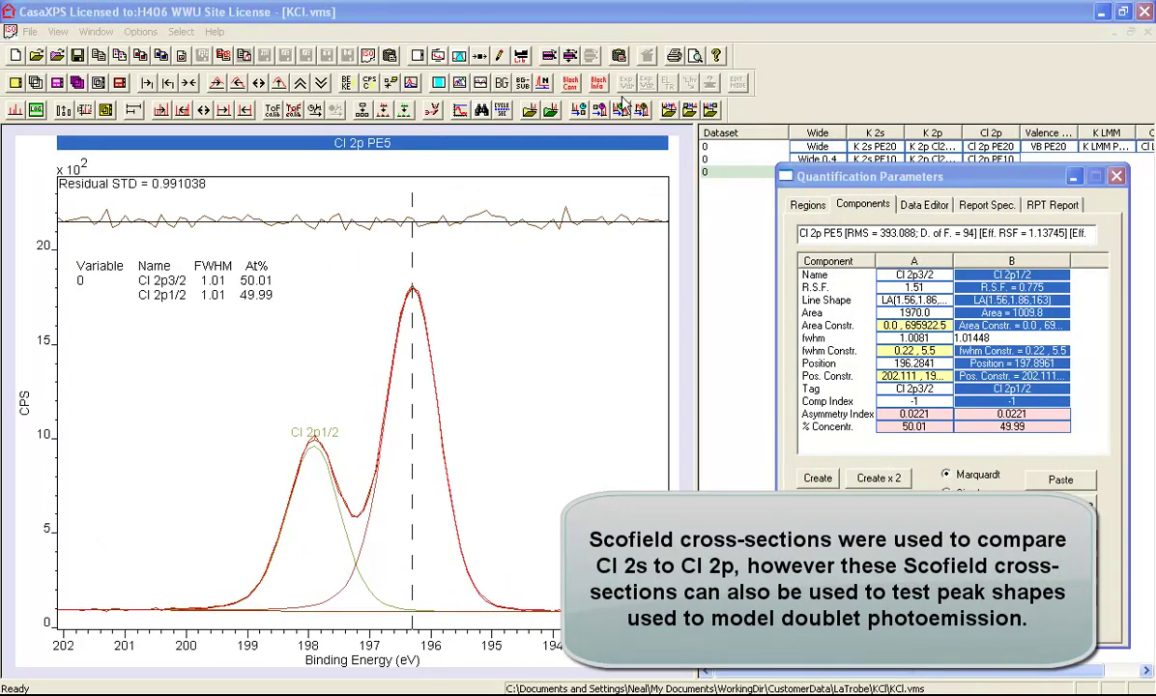
drag(789, 177, 806, 206)
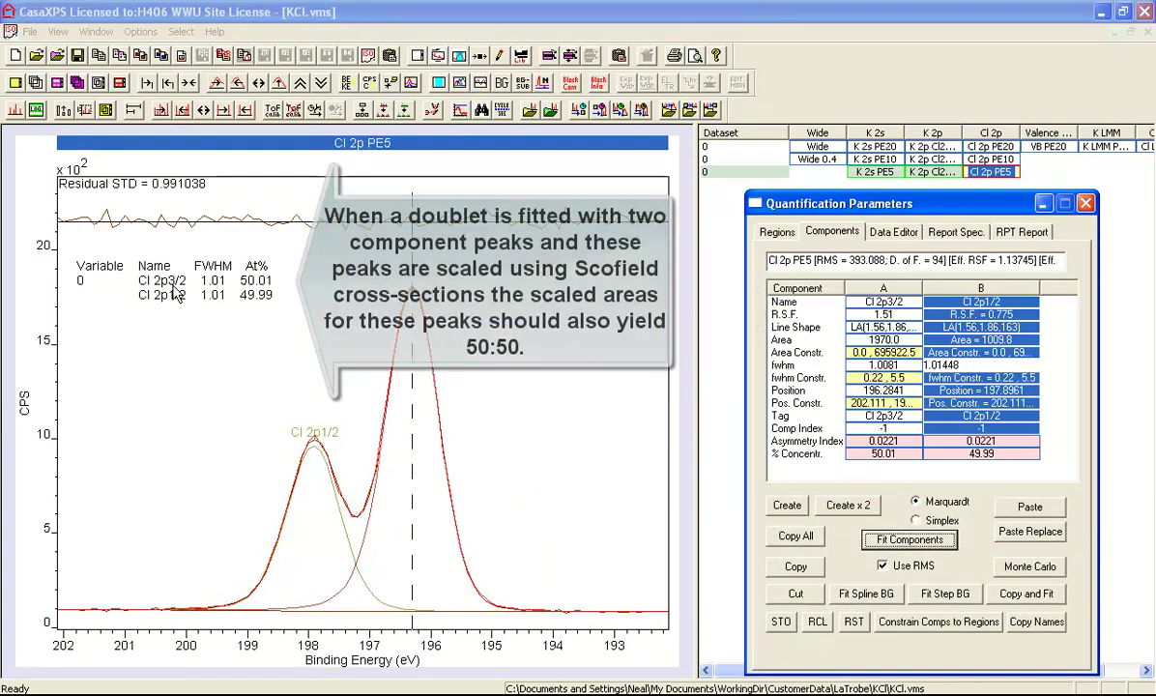
click(848, 313)
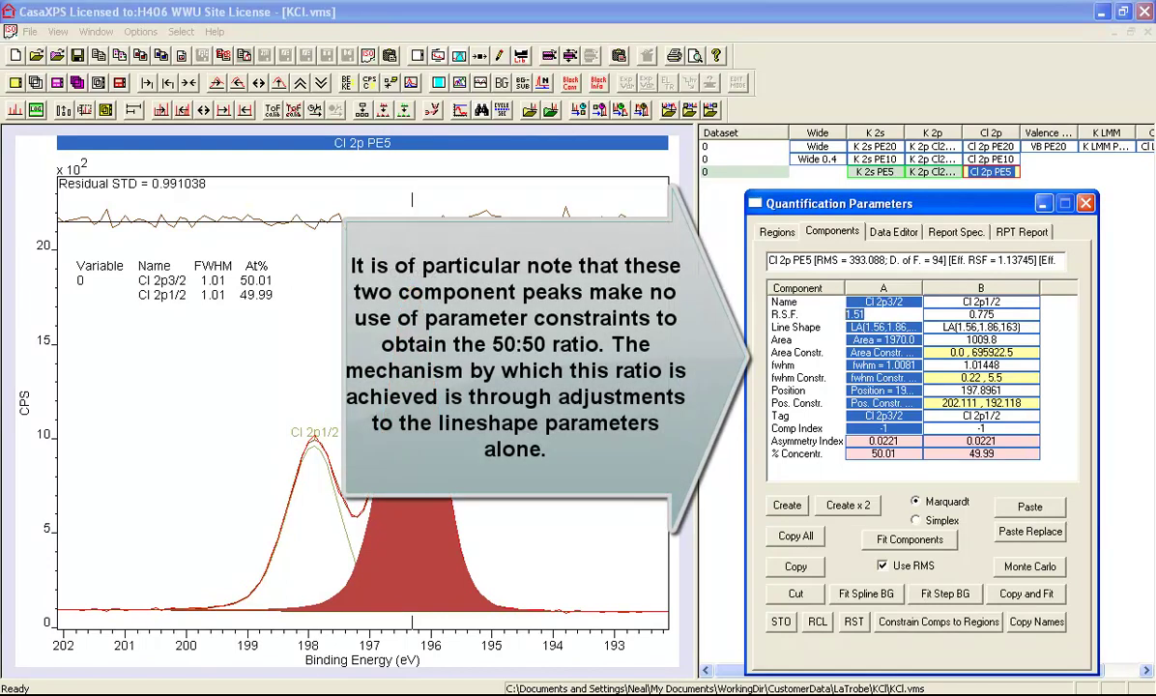
click(928, 353)
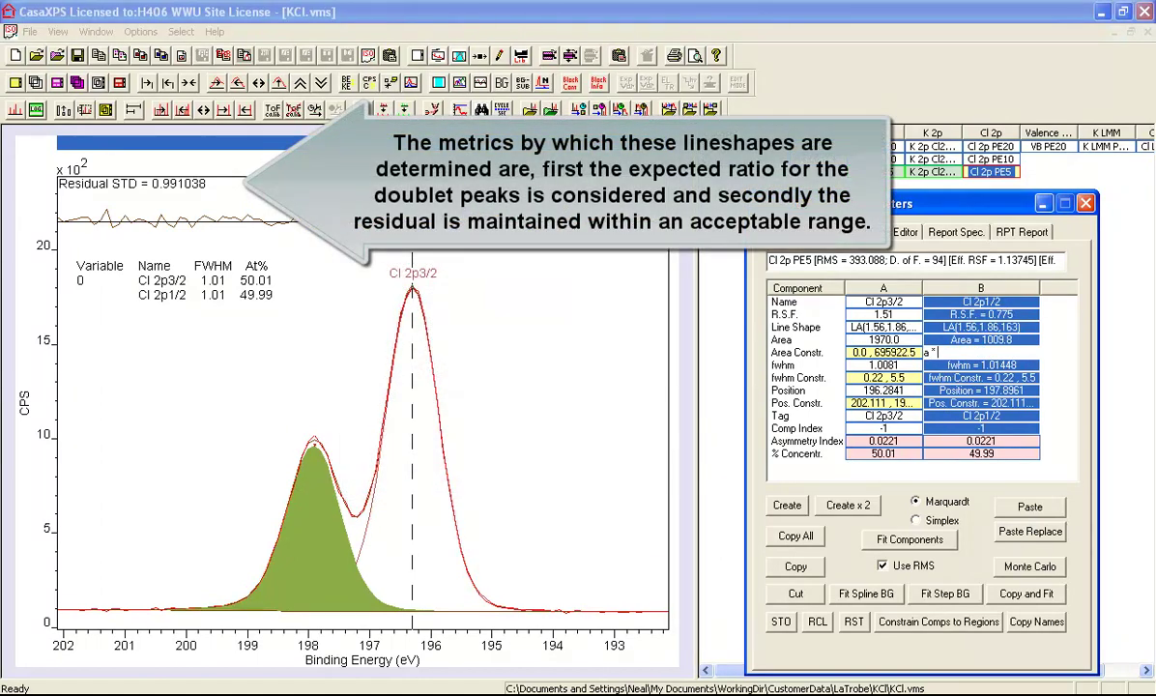
Step: Constrain the Cl 2p1/2 area to 'a * 0.775 / 1.51' (A * 0.513245) and refit the doublet
text(a * 0.775 / 1)
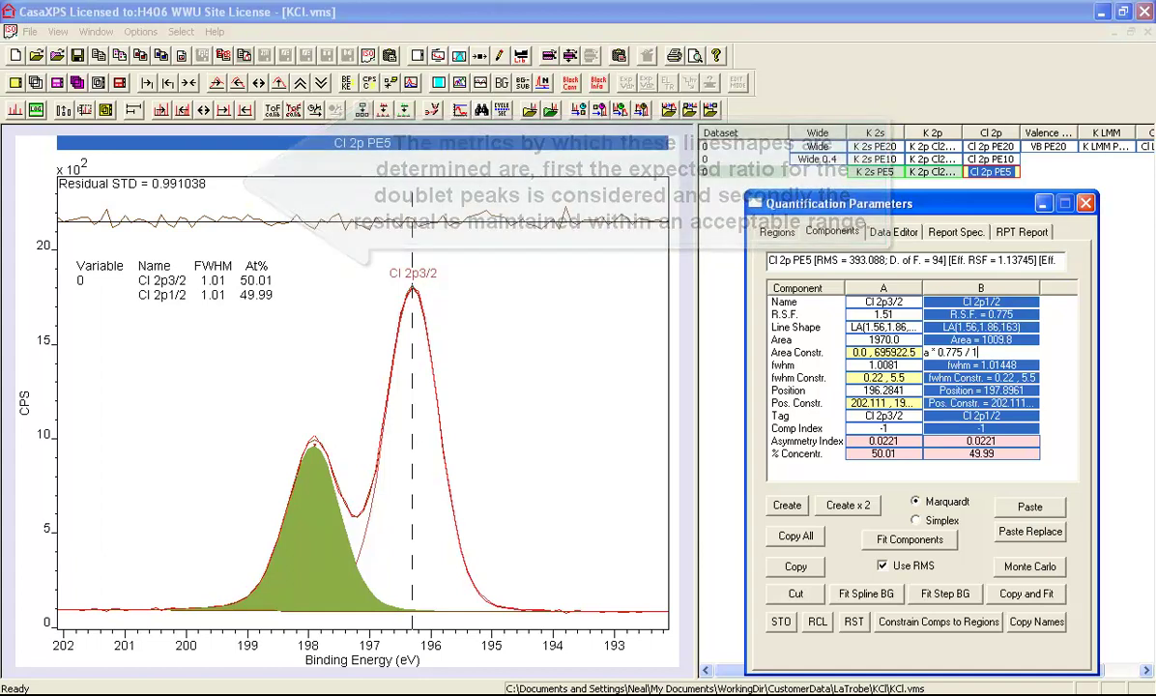
text(.51)
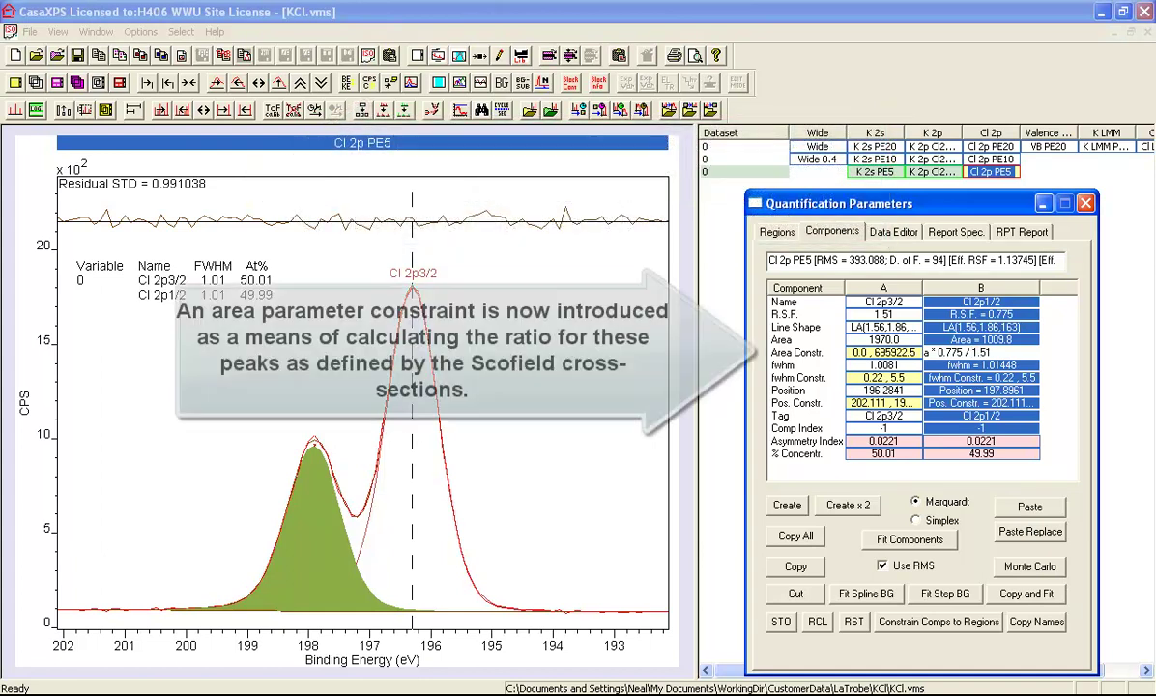
key(Return)
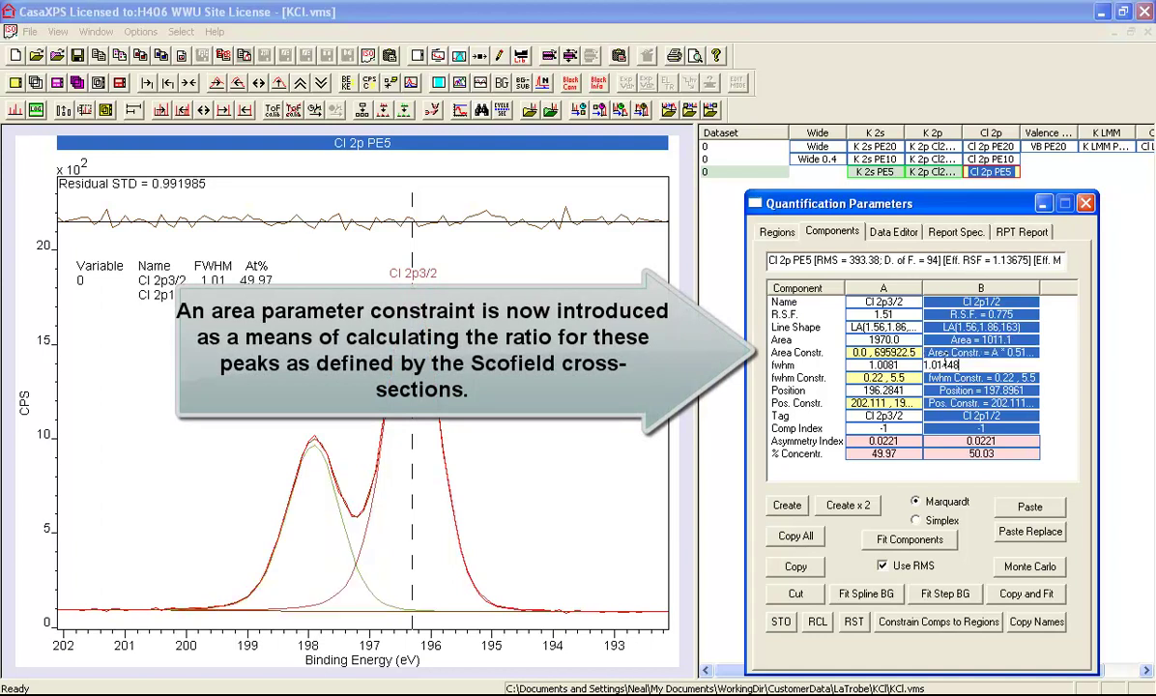
click(1017, 353)
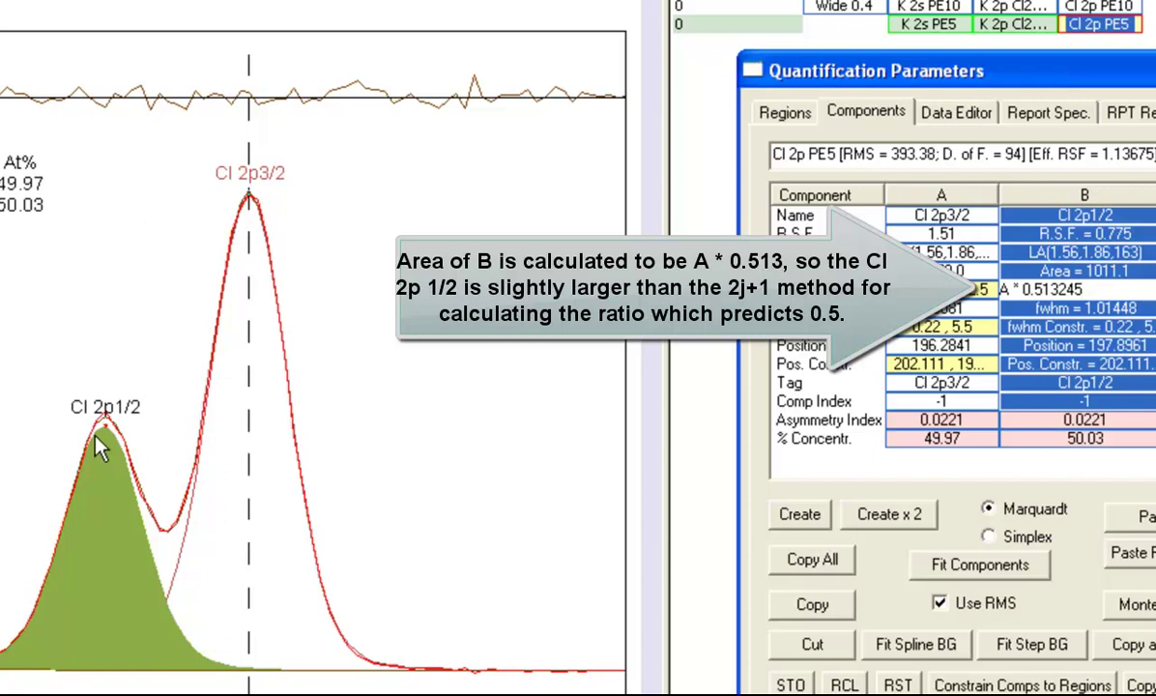
click(971, 570)
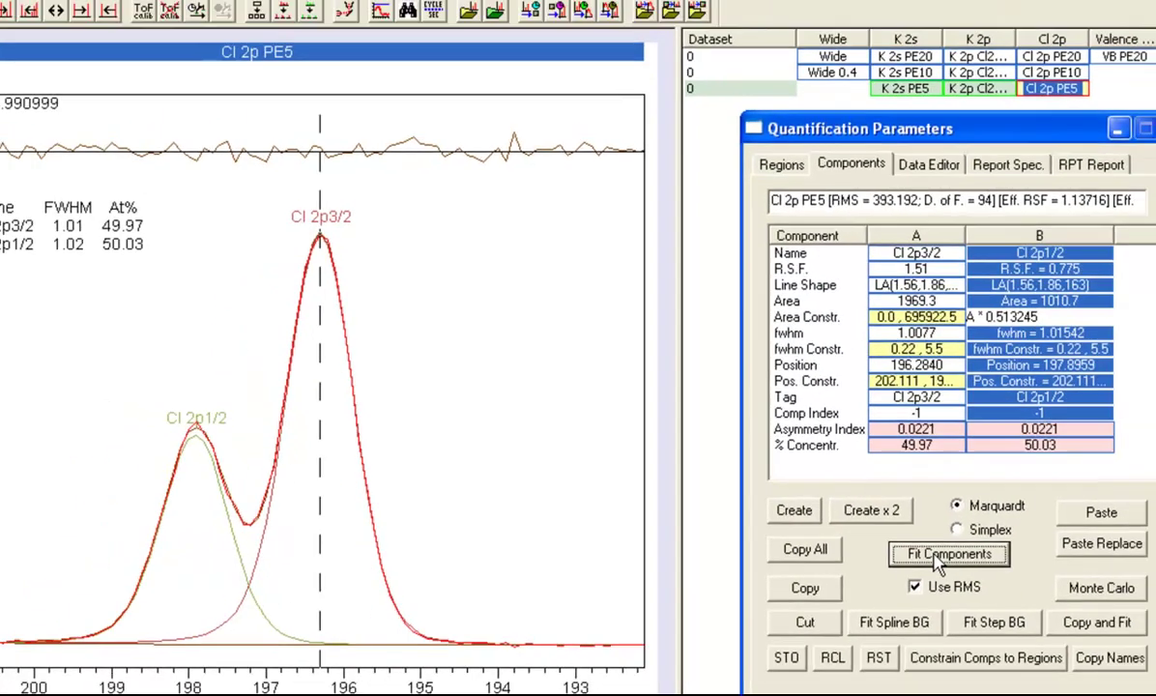